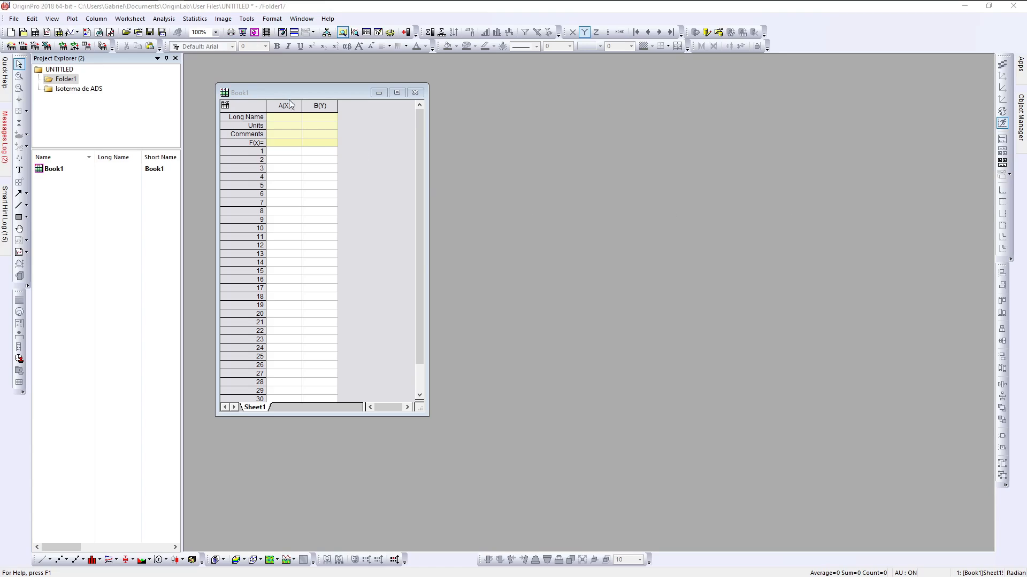
Step: Reposition the Book1 workbook window and enlarge it so that all 32 worksheet rows fit
left_click_drag(281, 92, 270, 85)
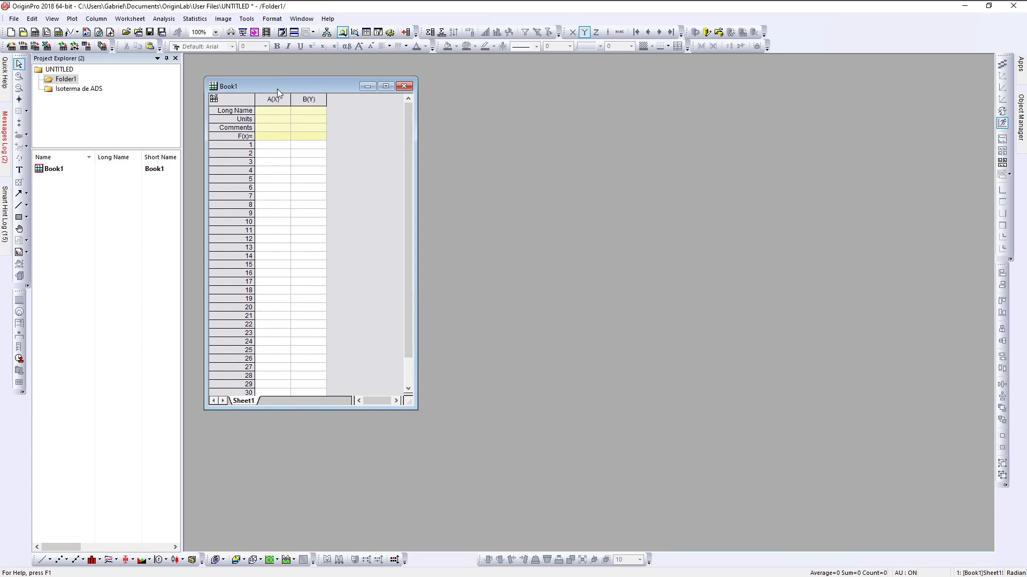
left_click_drag(277, 89, 268, 83)
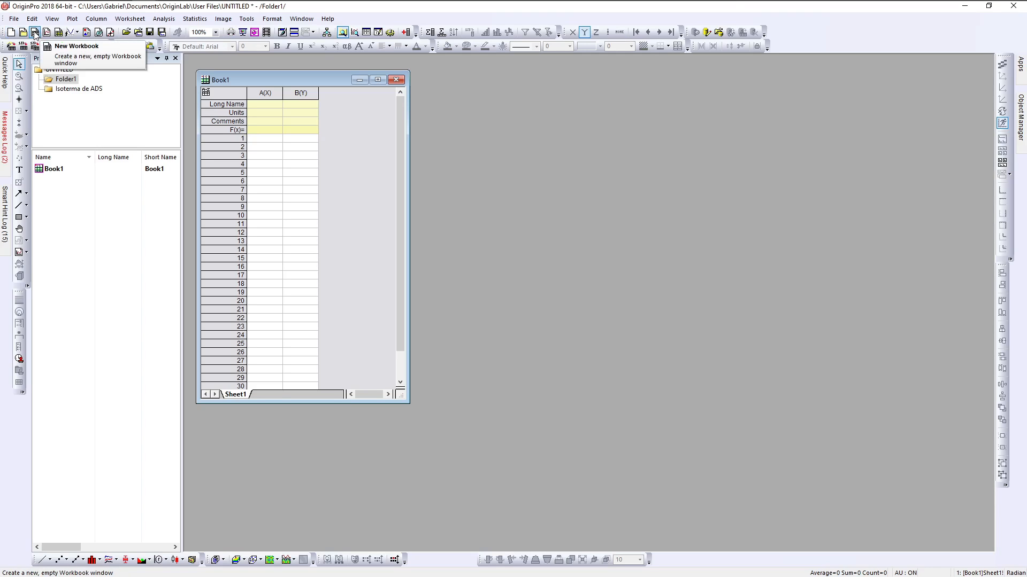
left_click_drag(255, 81, 259, 86)
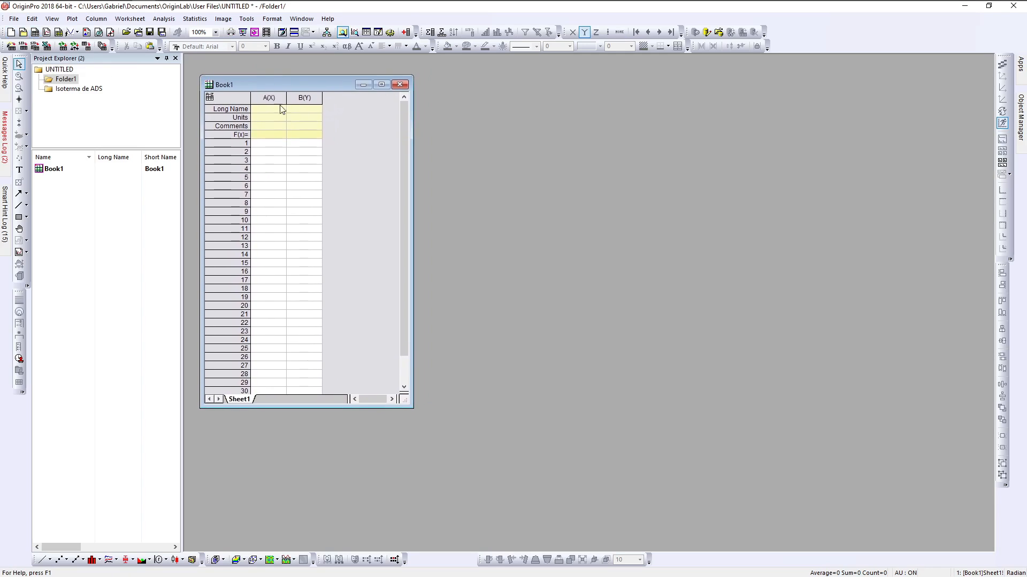
left_click_drag(404, 402, 436, 461)
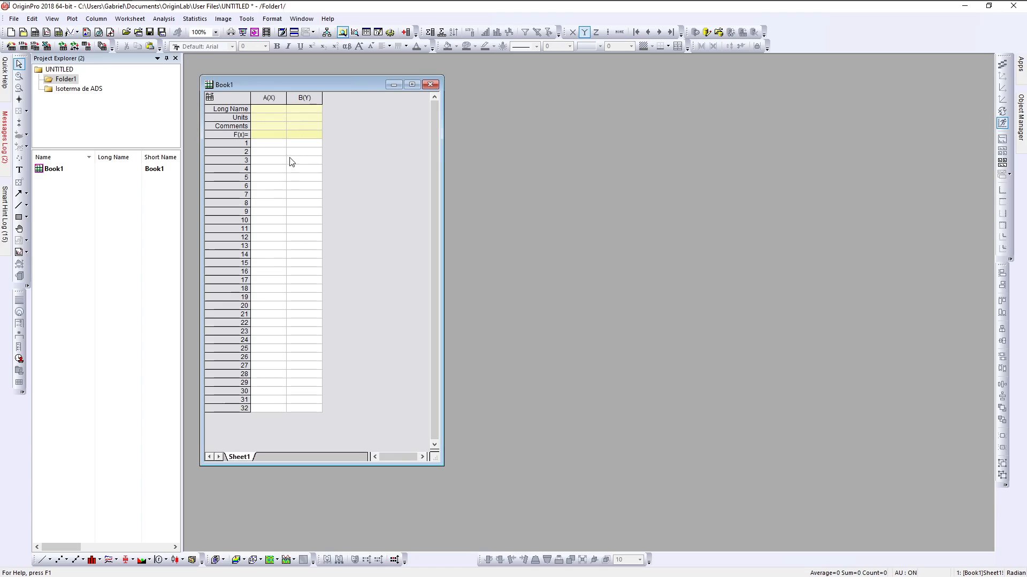
Step: Enter the long names X for column A and Y for column B
left_click(269, 112)
left_click(305, 117)
left_click_drag(270, 120, 305, 138)
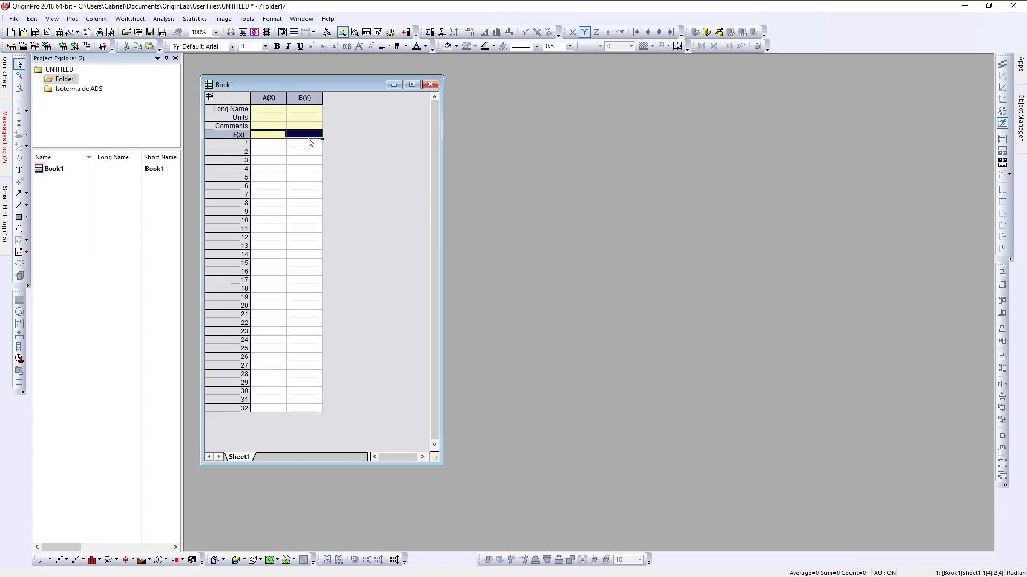
left_click(264, 111)
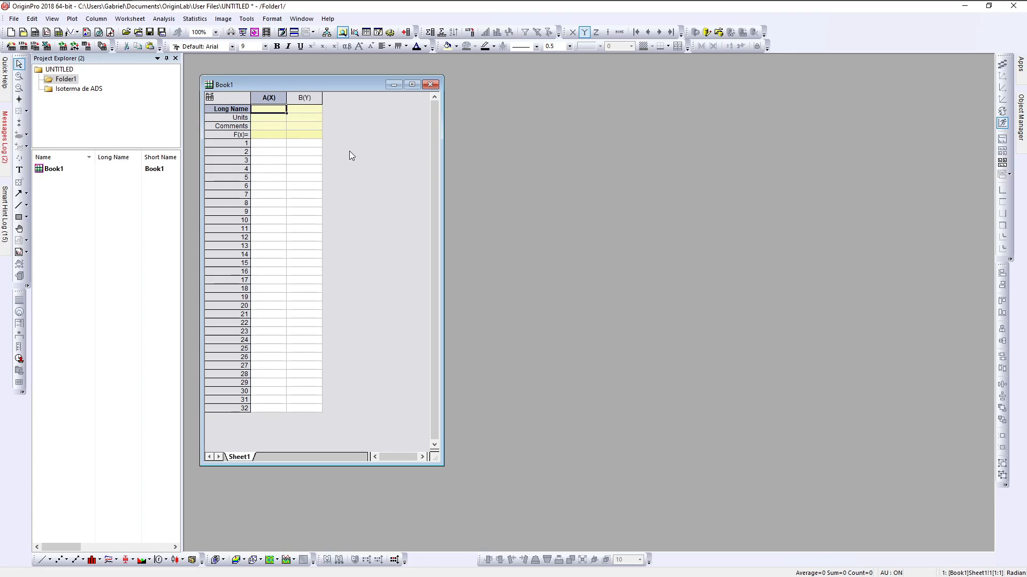
type("X")
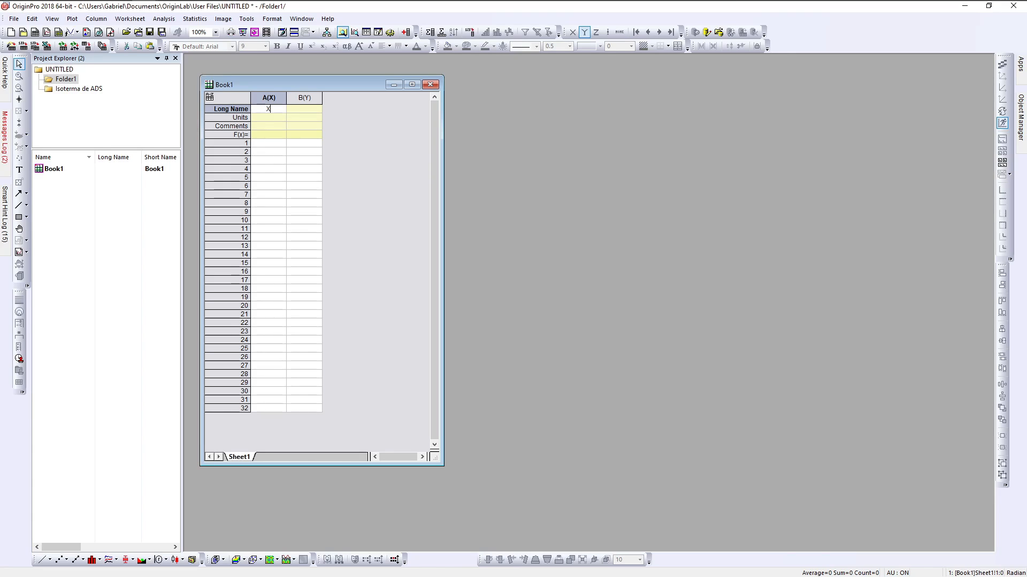
key("Tab")
type("Y")
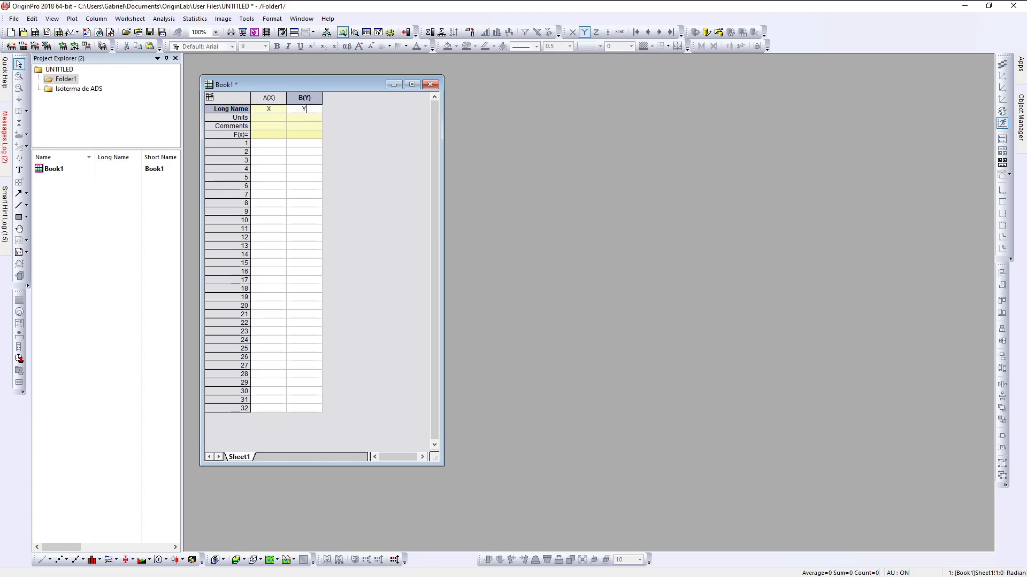
key("Return")
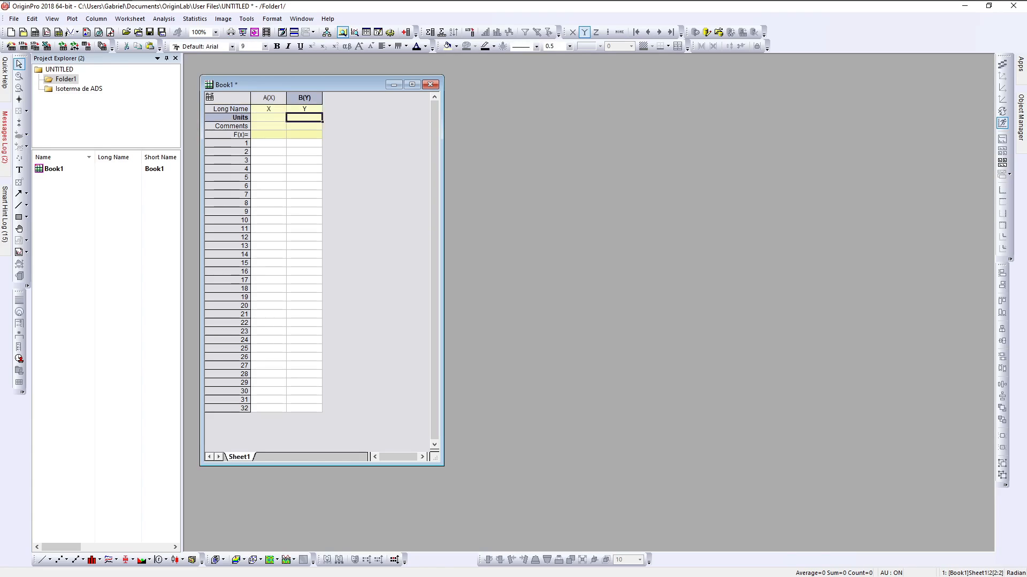
Step: Set the units to s for column A and m for column B
key("Left")
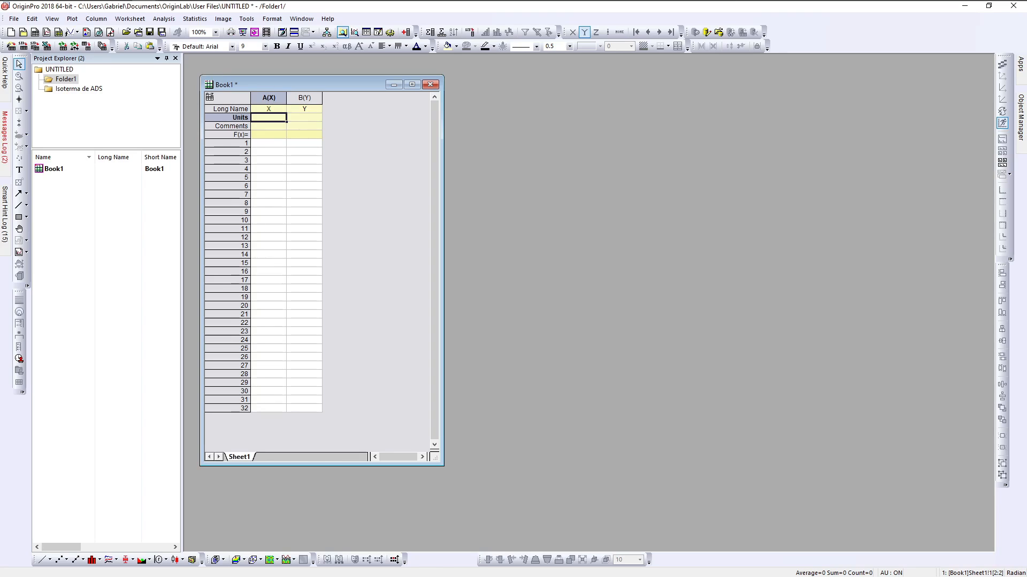
type("s")
key("Right")
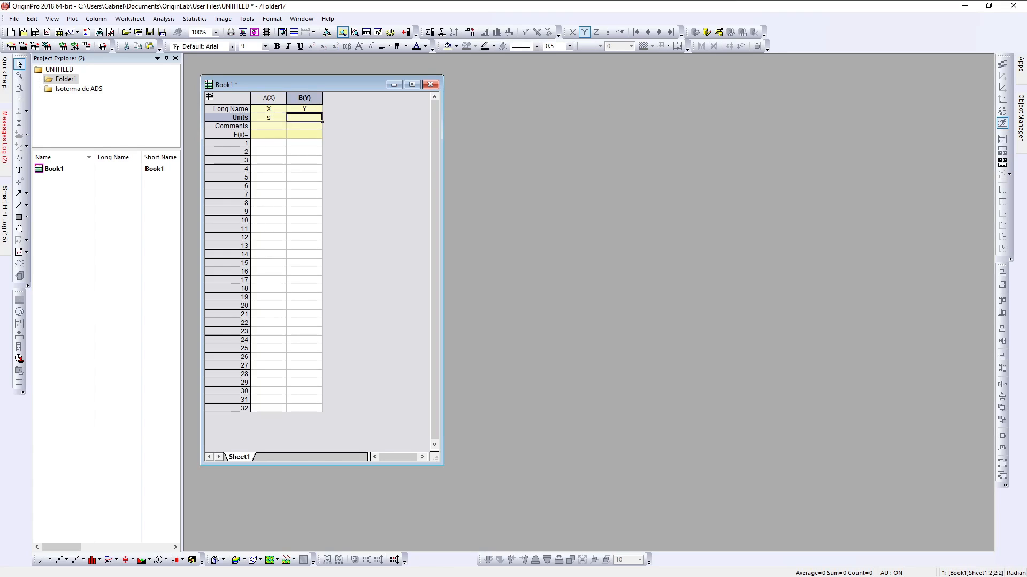
type("m")
key("Return")
Step: Enter the comments "tempo" for column A and "distancia" for column B
key("Left")
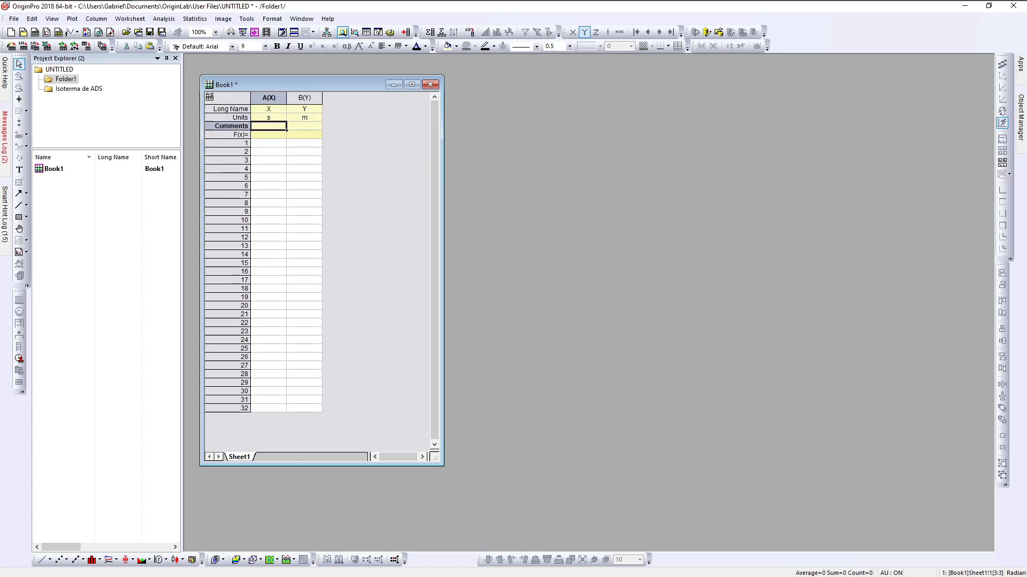
type("tempo")
key("Right")
type("distancia")
key("Return")
Step: Fill rows 1 to 7 of column A with the values 1 through 7
key("Left")
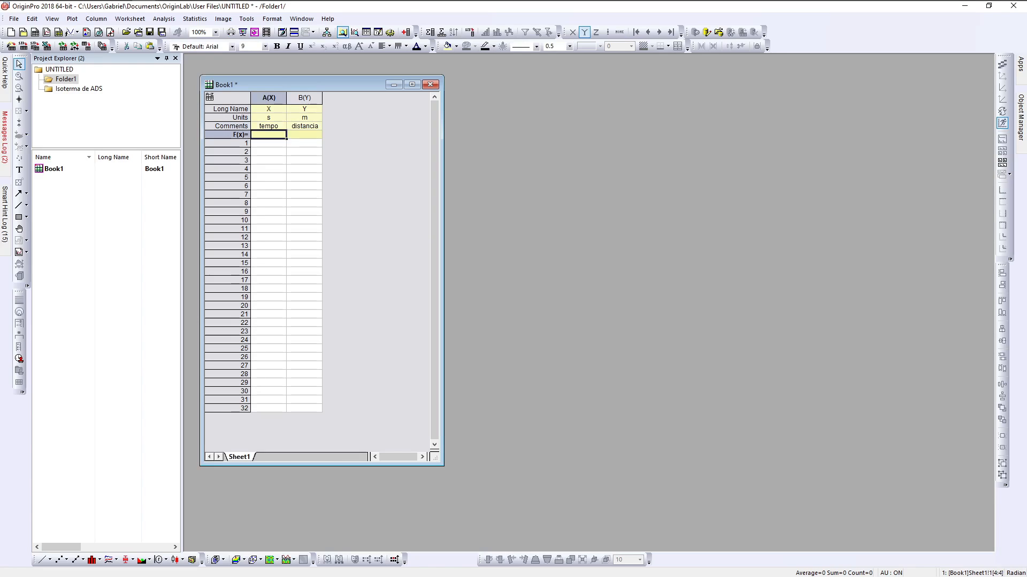
key("Right")
key("Down")
key("Left")
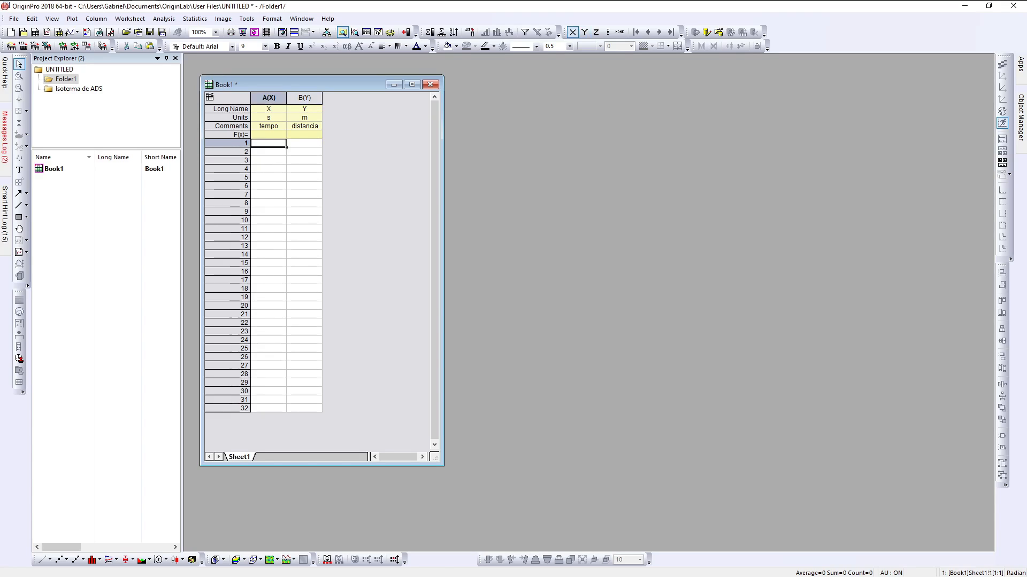
type("1")
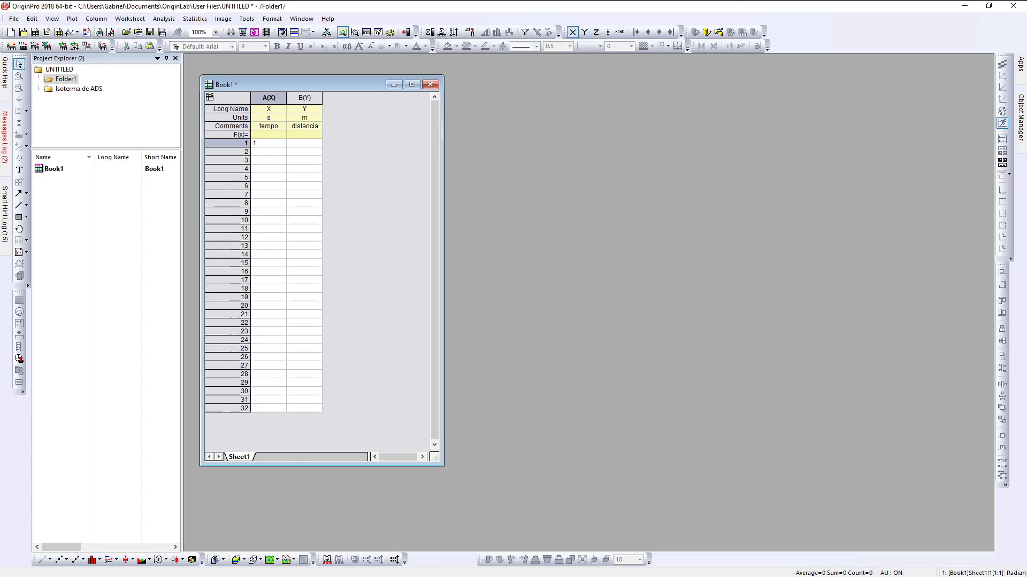
key("Return")
type("2")
key("Return")
type("3")
key("Return")
type("5")
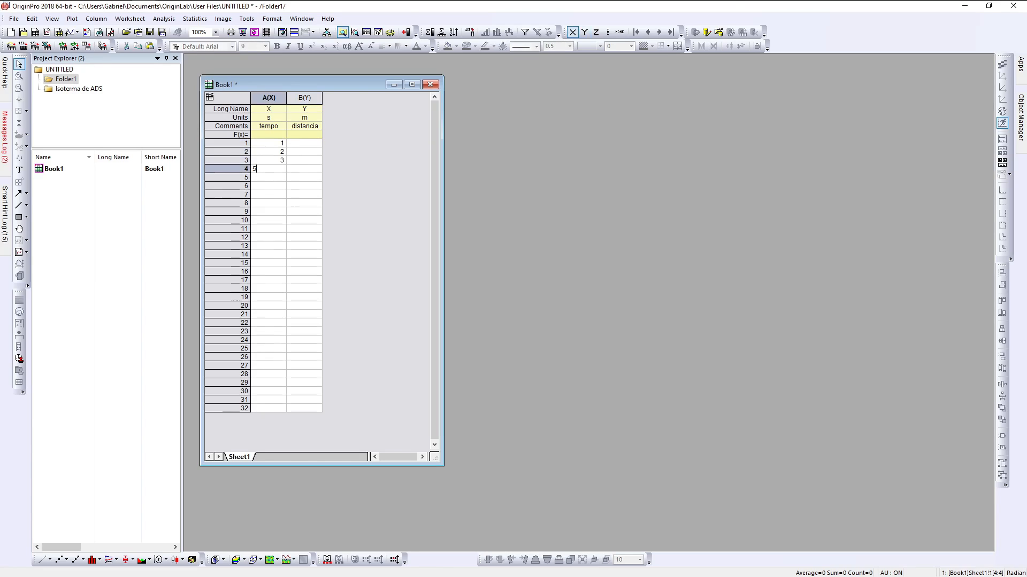
key("Return")
type("5")
key("Return")
type("6")
key("Return")
type("7")
key("Return")
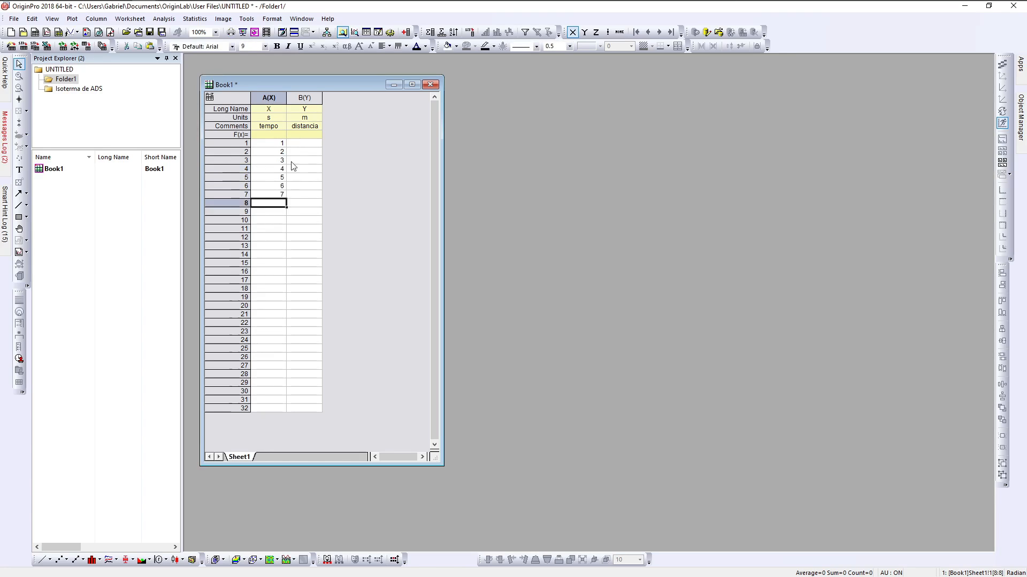
Step: Set the F(x) formula of column B to =A^2 to square the column A values
left_click(304, 135)
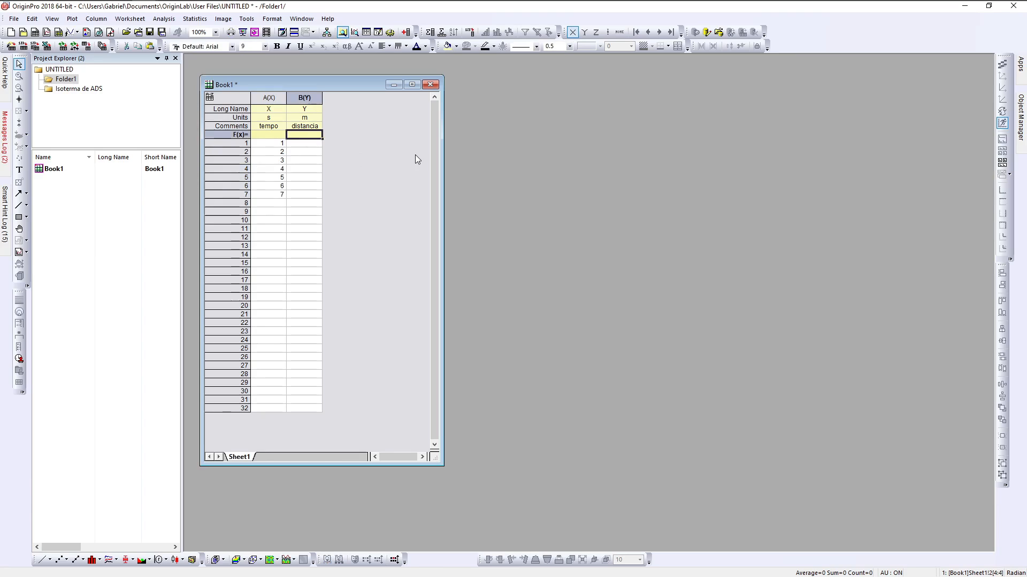
type("=")
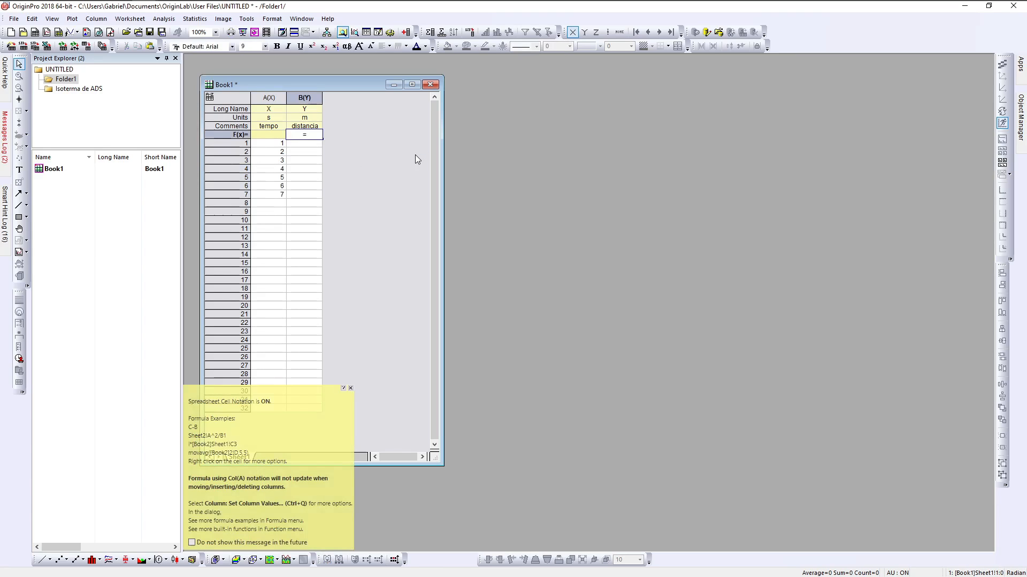
type("A^2")
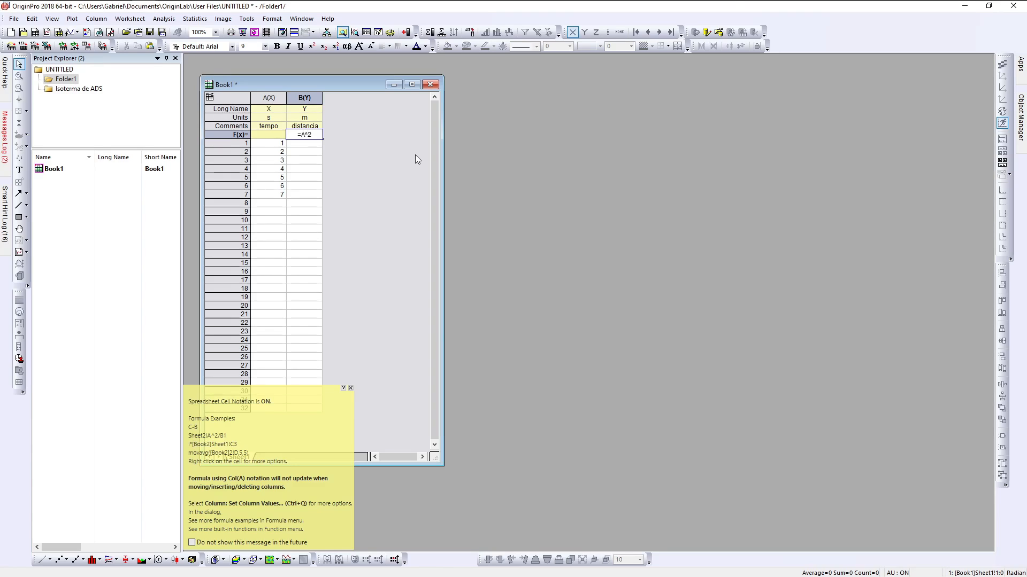
key("Return")
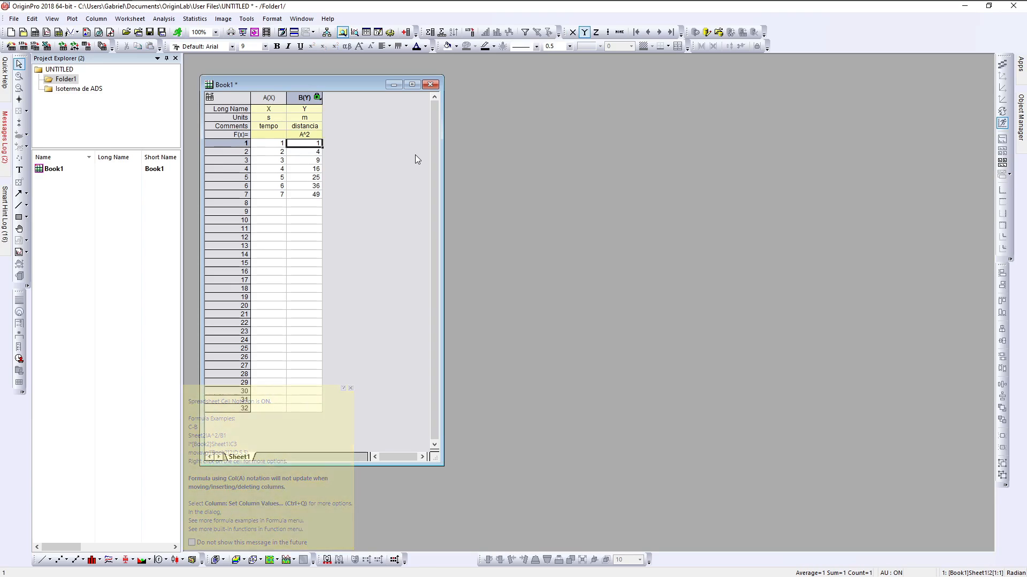
left_click_drag(303, 143, 304, 191)
left_click(389, 194)
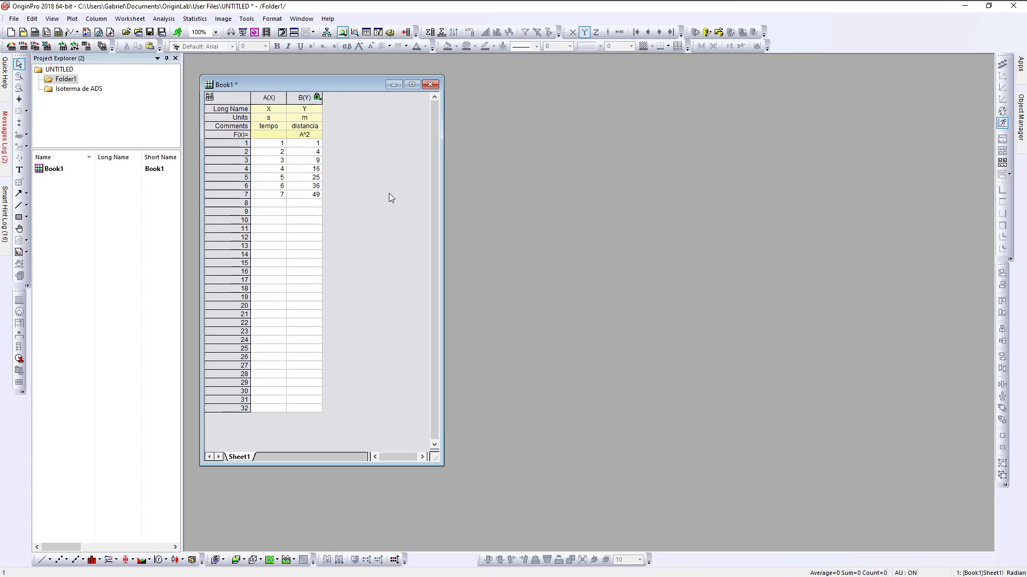
left_click_drag(272, 146, 322, 200)
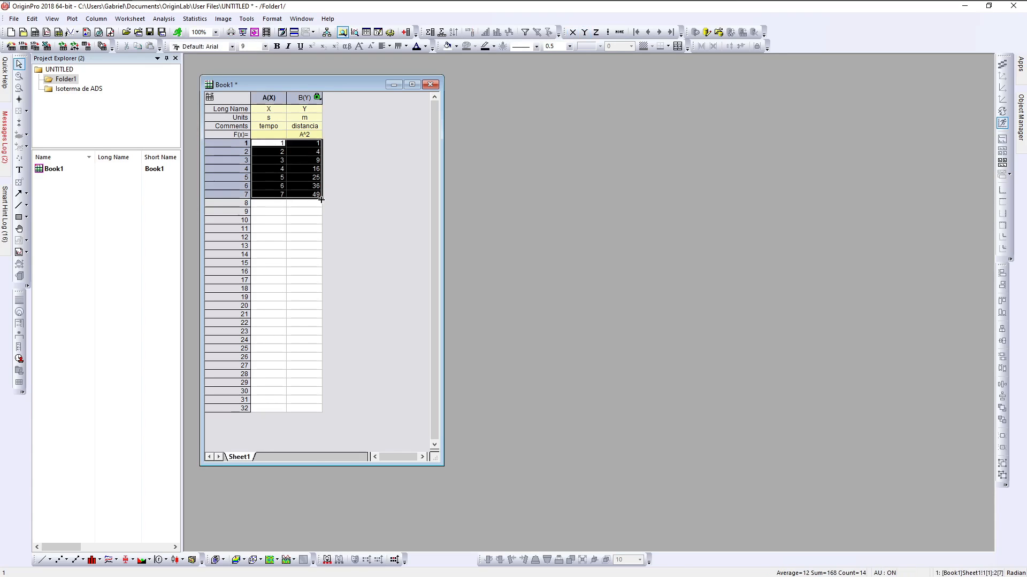
left_click(368, 210)
Step: Widen the Book1 window beyond its data columns and add a new sheet to the workbook
left_click_drag(443, 247, 538, 253)
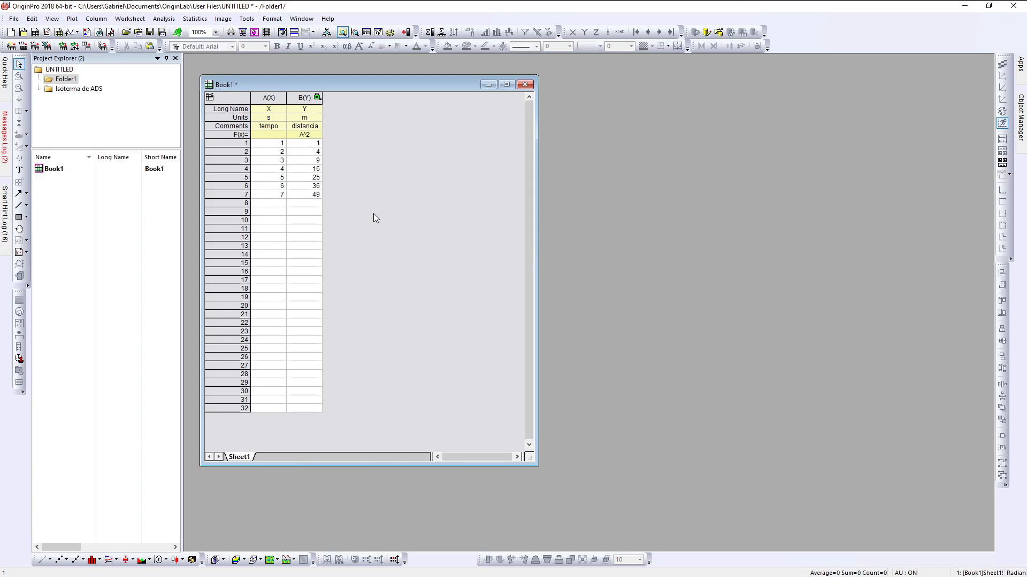
right_click(356, 186)
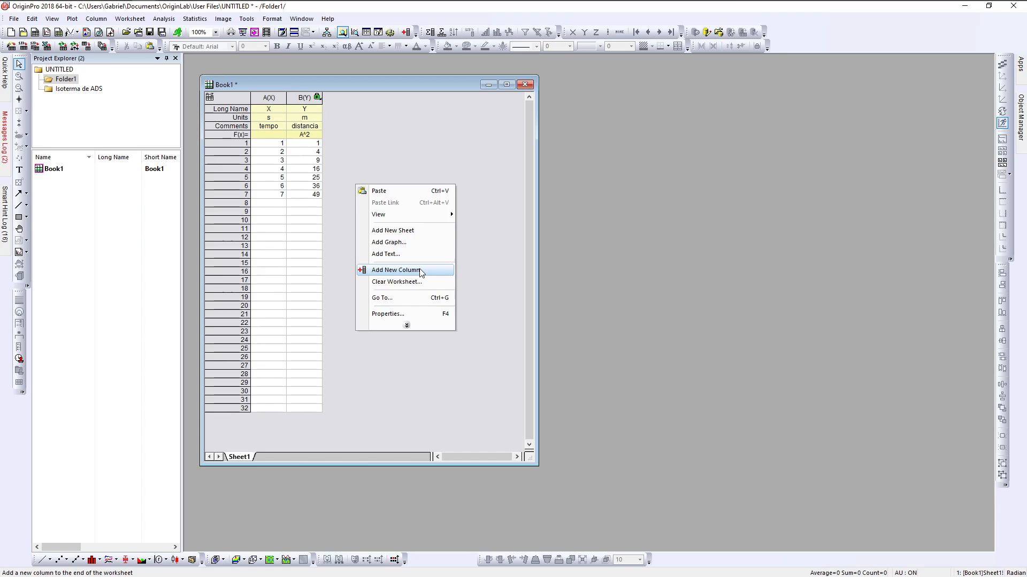
left_click(338, 216)
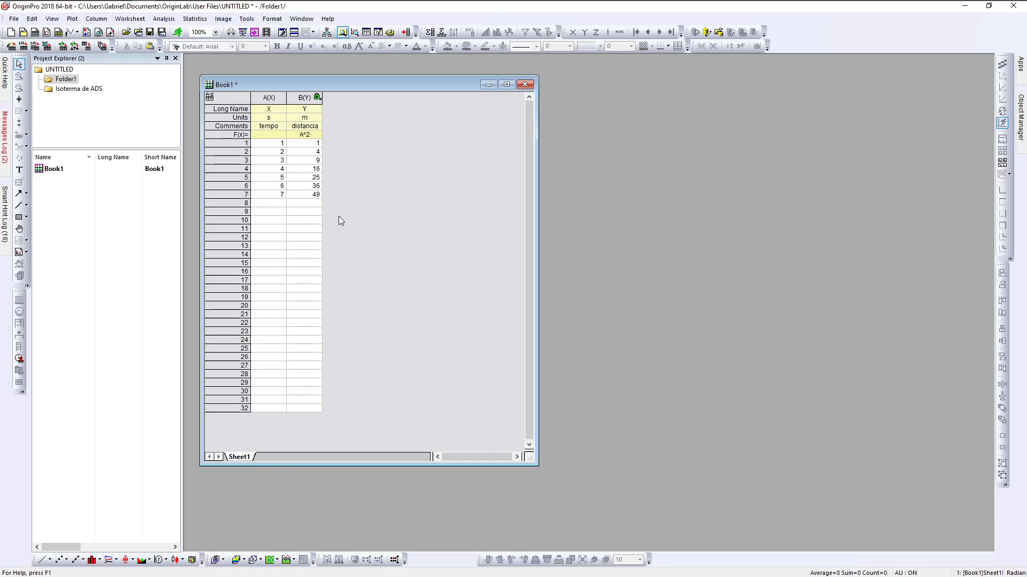
right_click(338, 216)
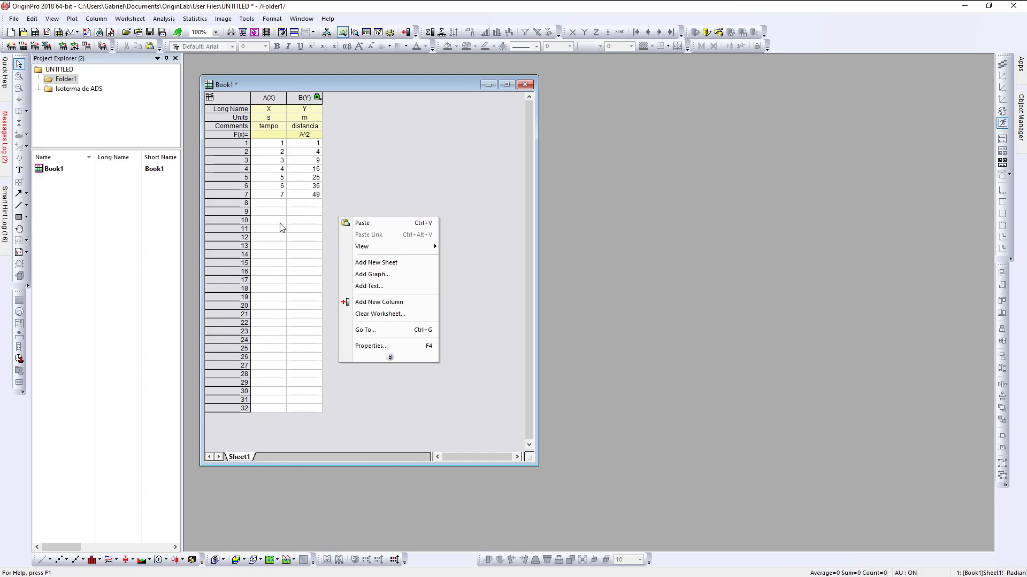
mouse_move(356, 255)
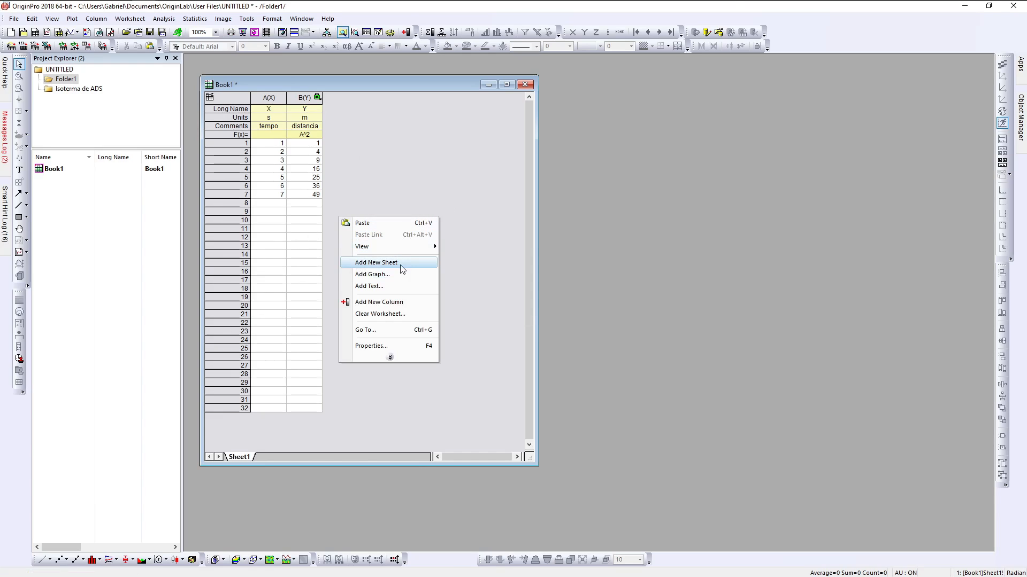
left_click(402, 263)
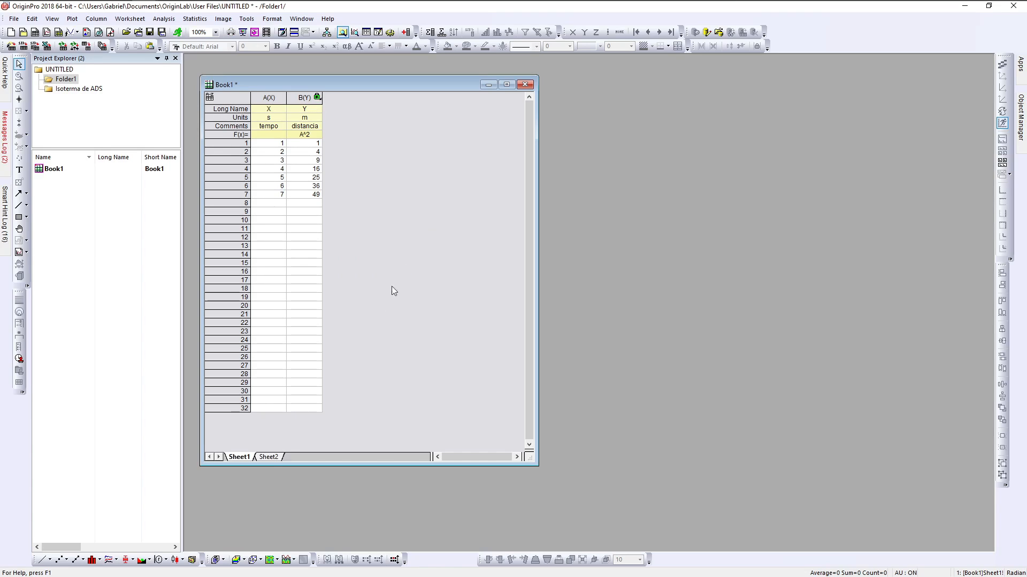
Step: View Sheet2 briefly, return to Sheet1 and add two new columns at the end of its worksheet
left_click(267, 458)
left_click(243, 459)
right_click(375, 256)
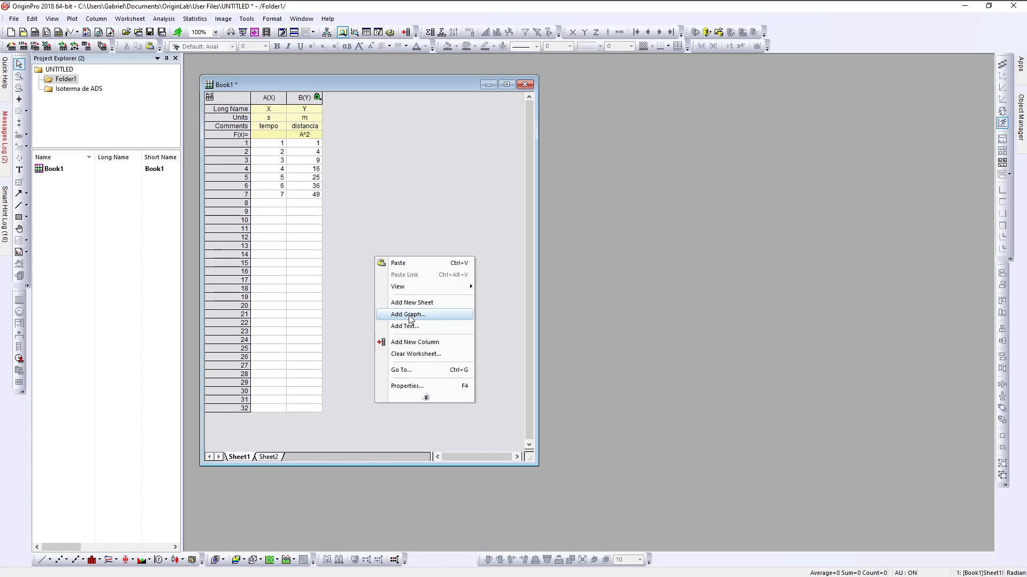
left_click(411, 345)
right_click(428, 186)
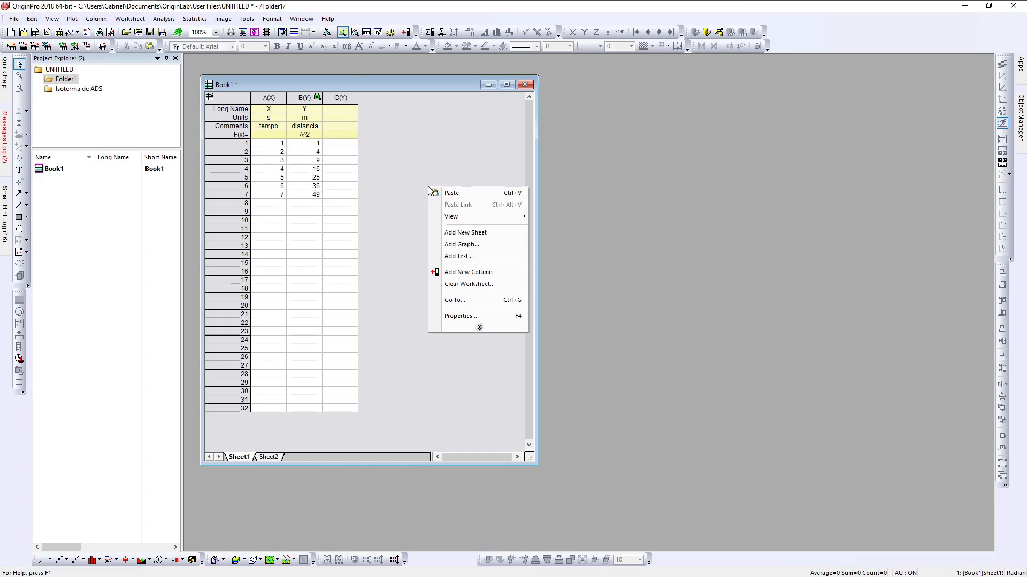
left_click(463, 272)
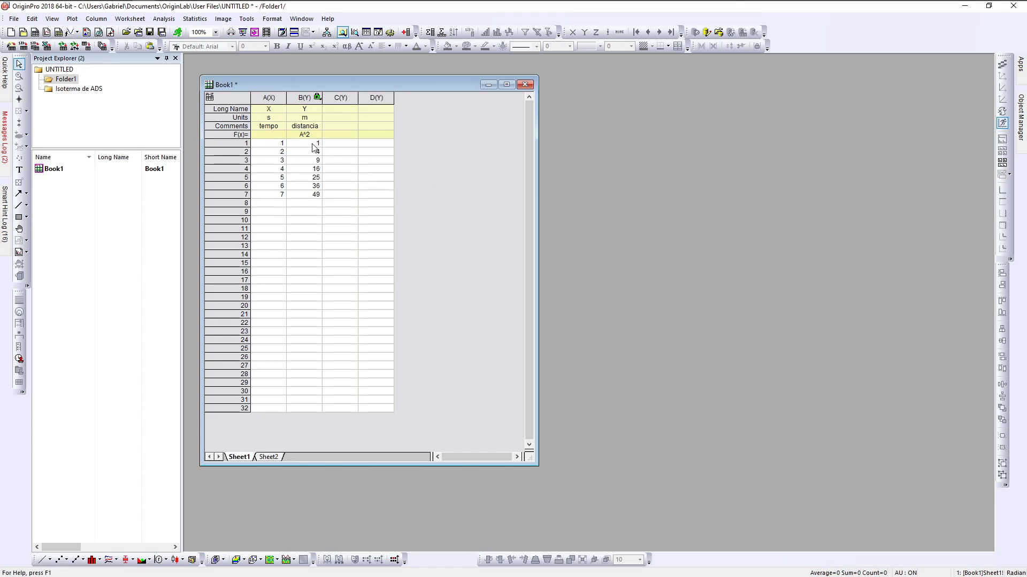
Step: Set the F(x) formula of column C to =B+2 to offset the column B values
left_click_drag(316, 143, 314, 200)
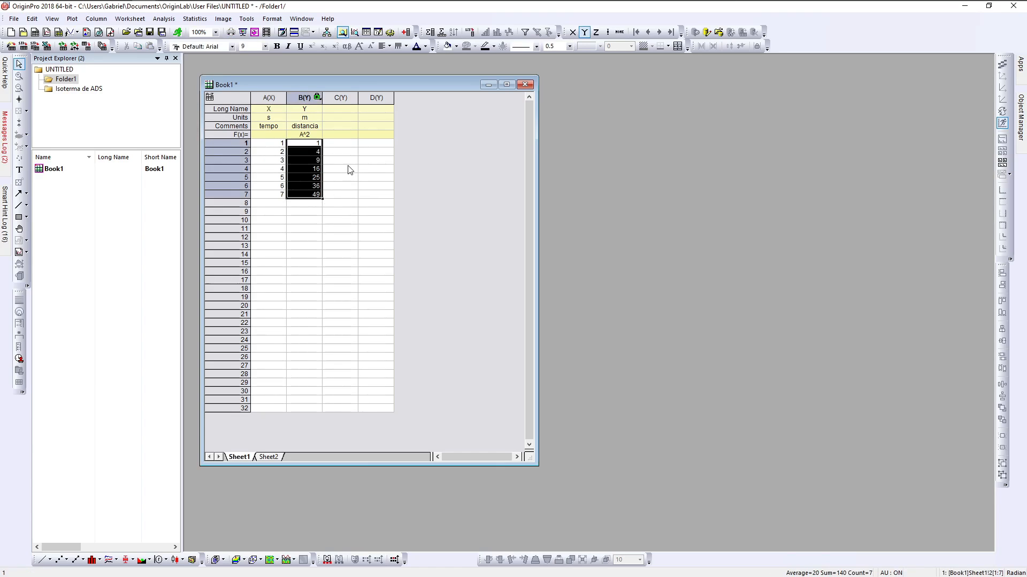
left_click(342, 135)
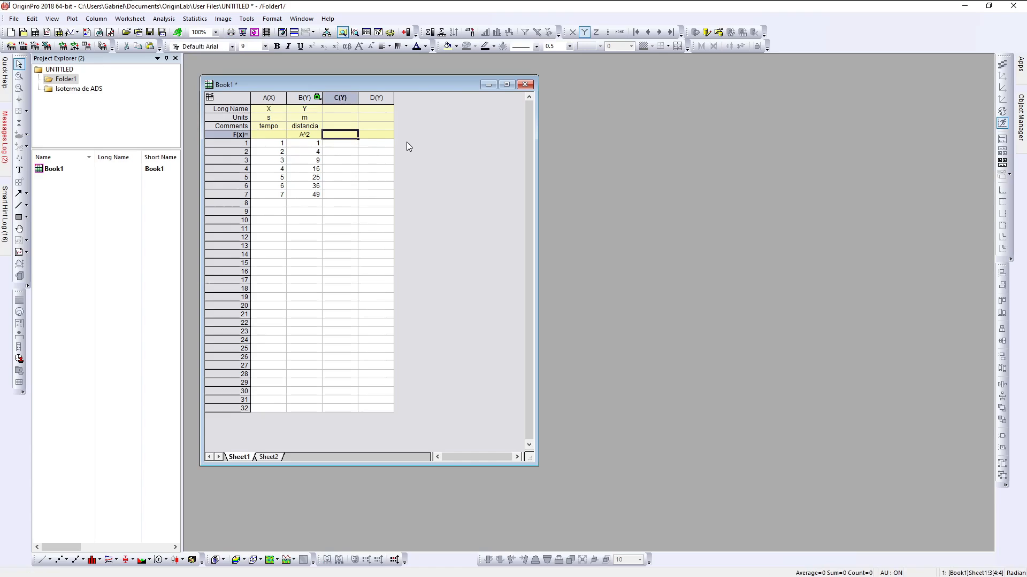
type("=")
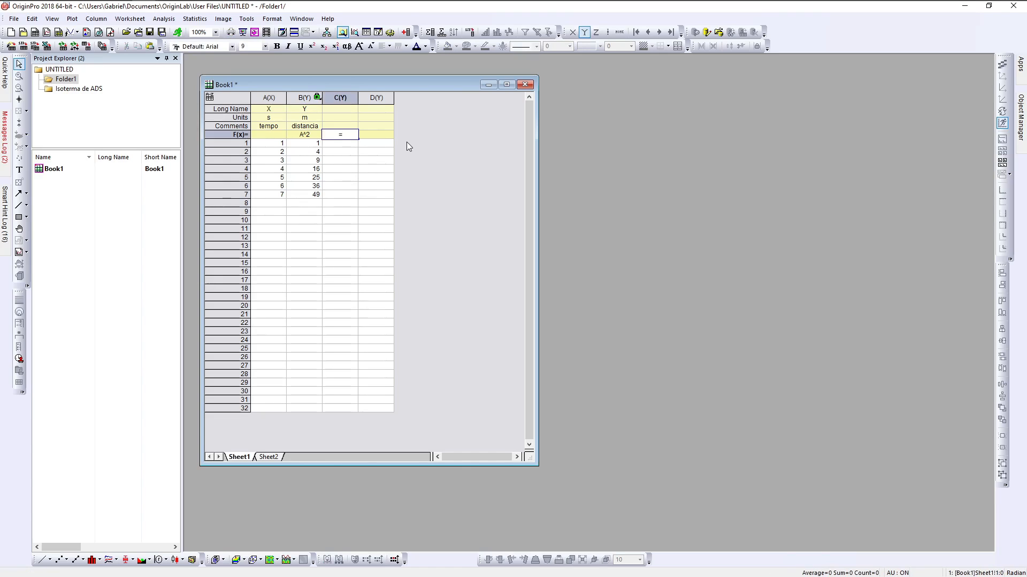
type("B")
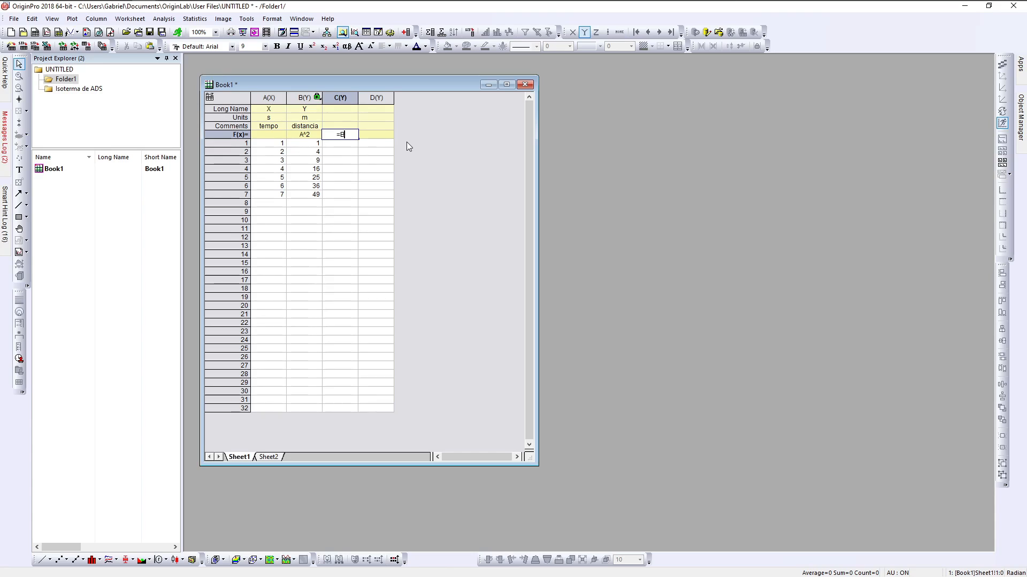
type("+2")
key("Return")
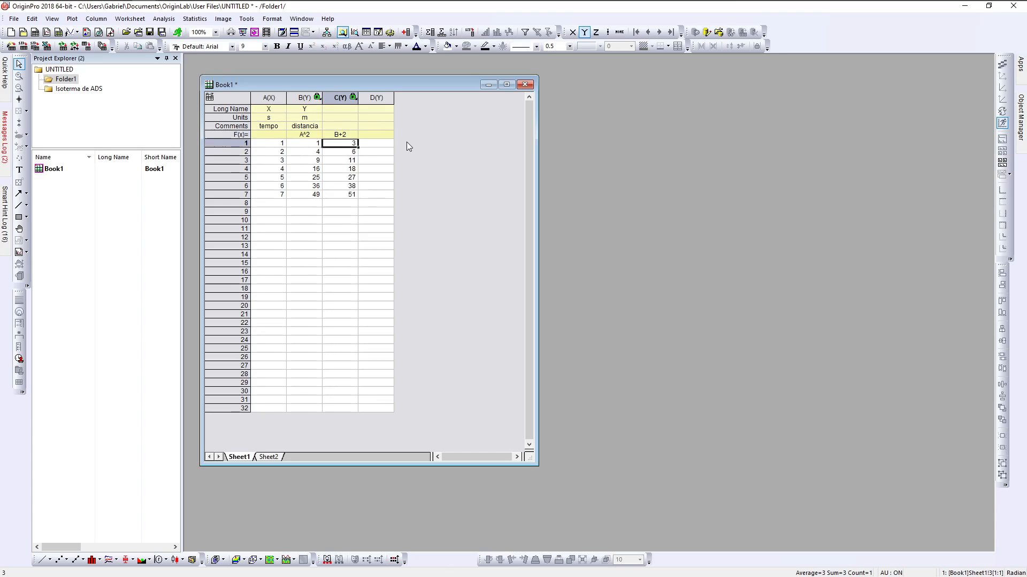
Step: Set the F(x) formula of column D to =B+3.3 and widen the Book1 window
left_click(380, 137)
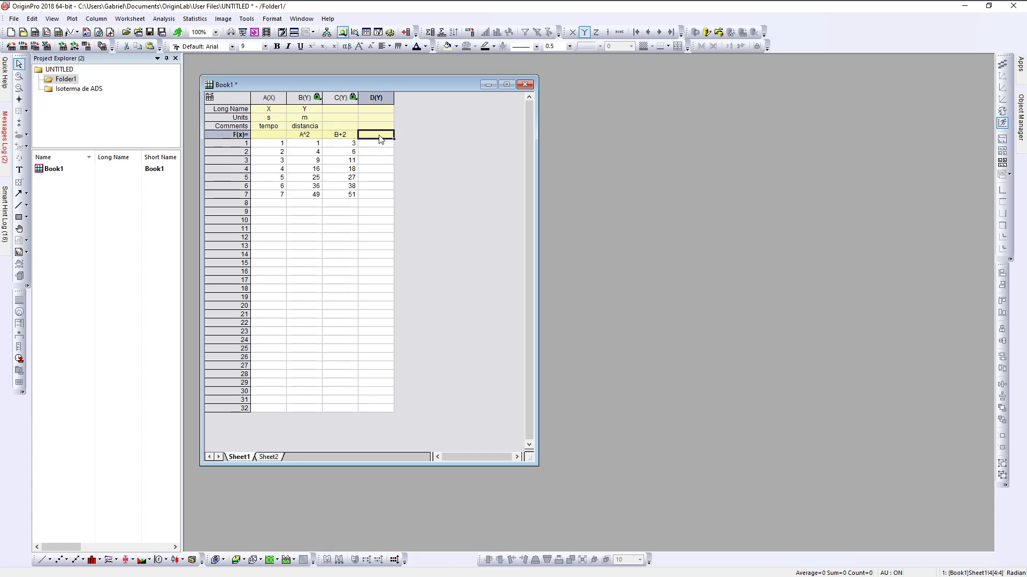
type("=B+3.3")
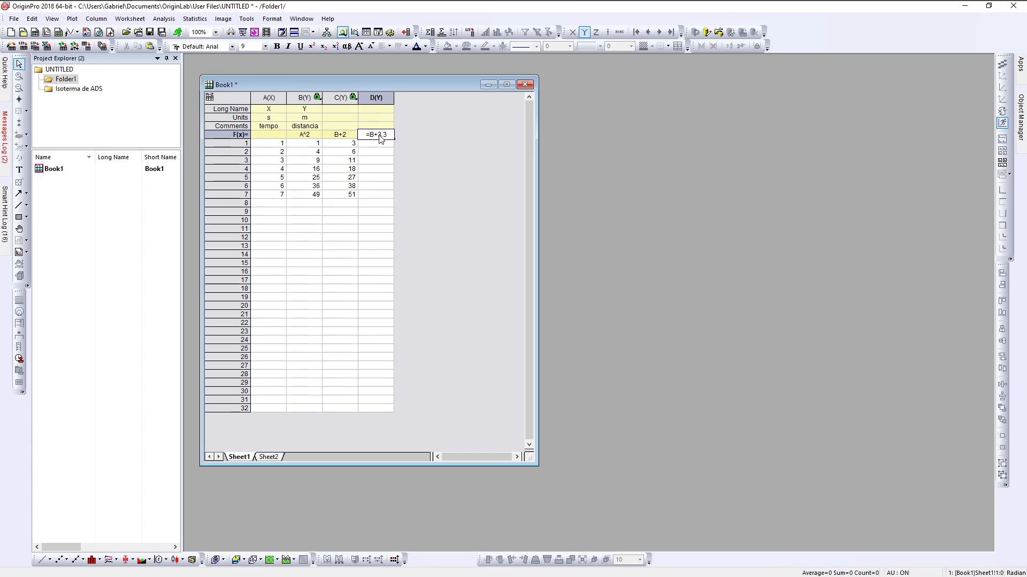
key("Return")
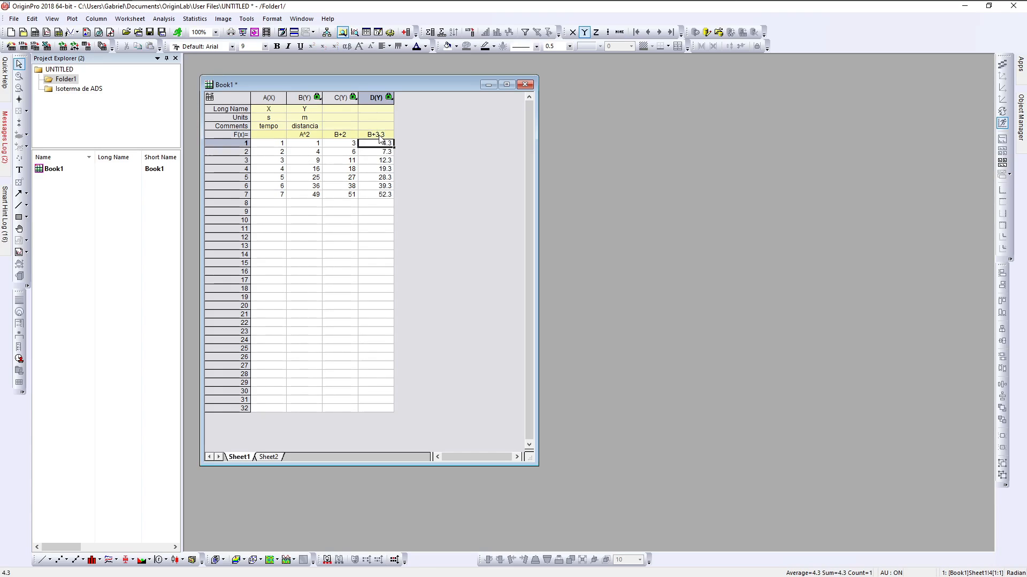
left_click(484, 214)
left_click_drag(537, 247, 573, 247)
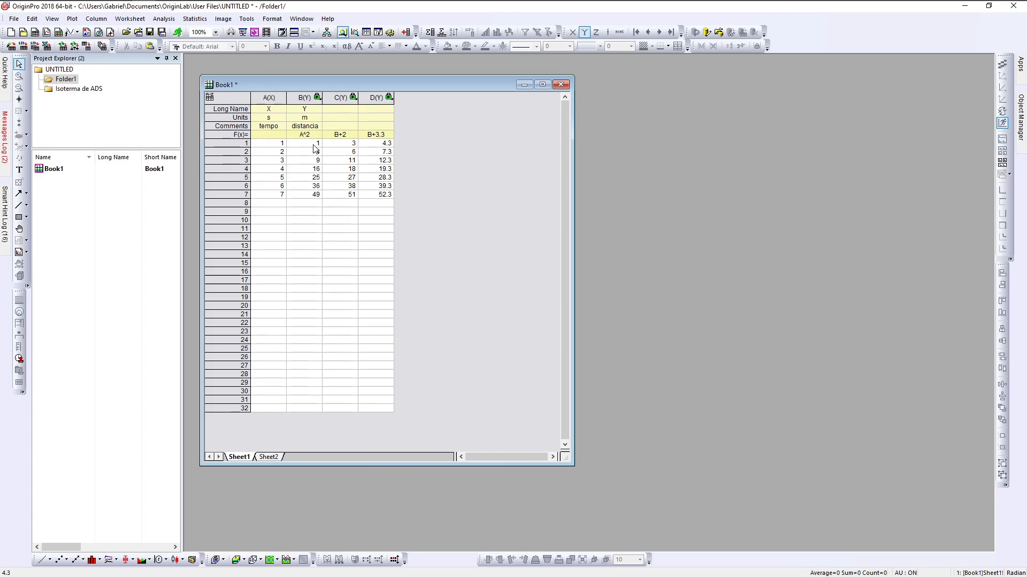
Step: Start a Statistics on Rows analysis with rows 1 to 7 of columns B through D as its data range
left_click(201, 23)
mouse_move(200, 36)
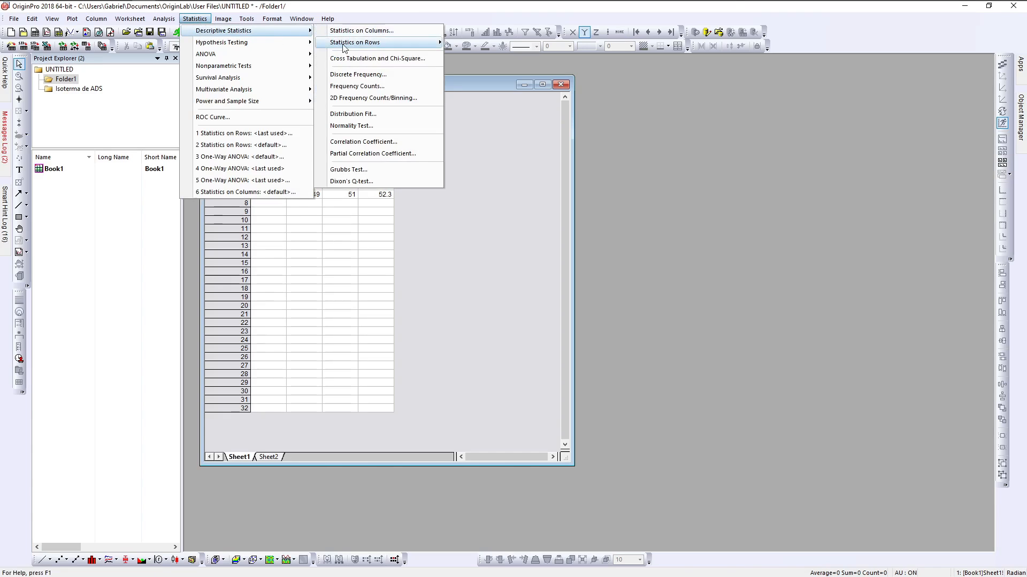
mouse_move(346, 47)
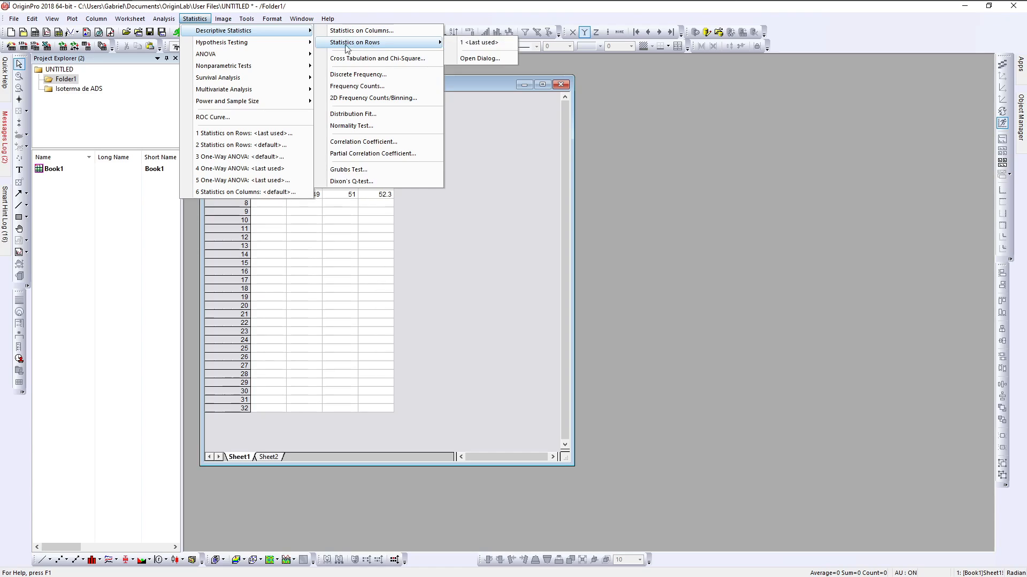
left_click(483, 60)
left_click_drag(778, 81, 690, 158)
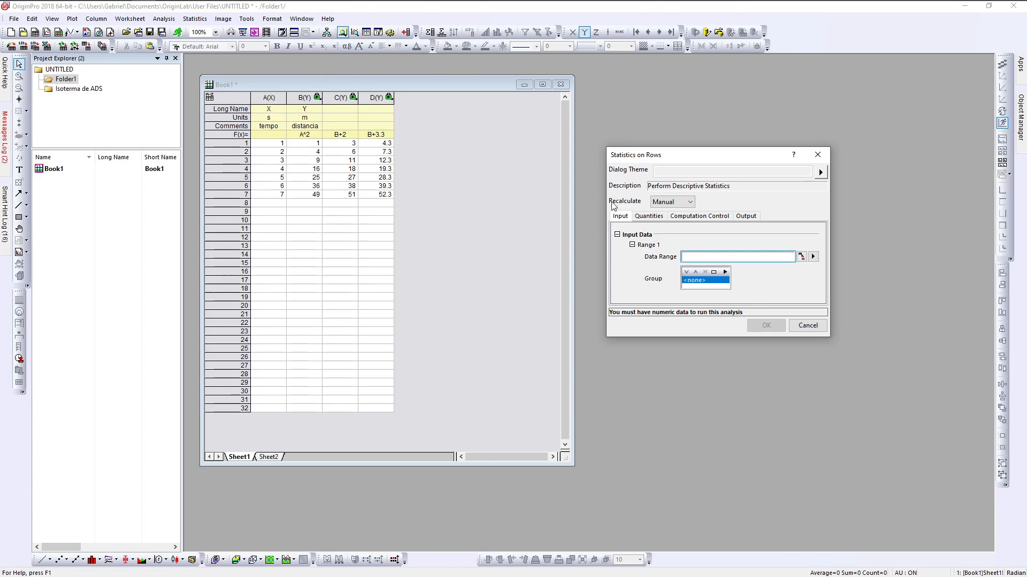
left_click(801, 257)
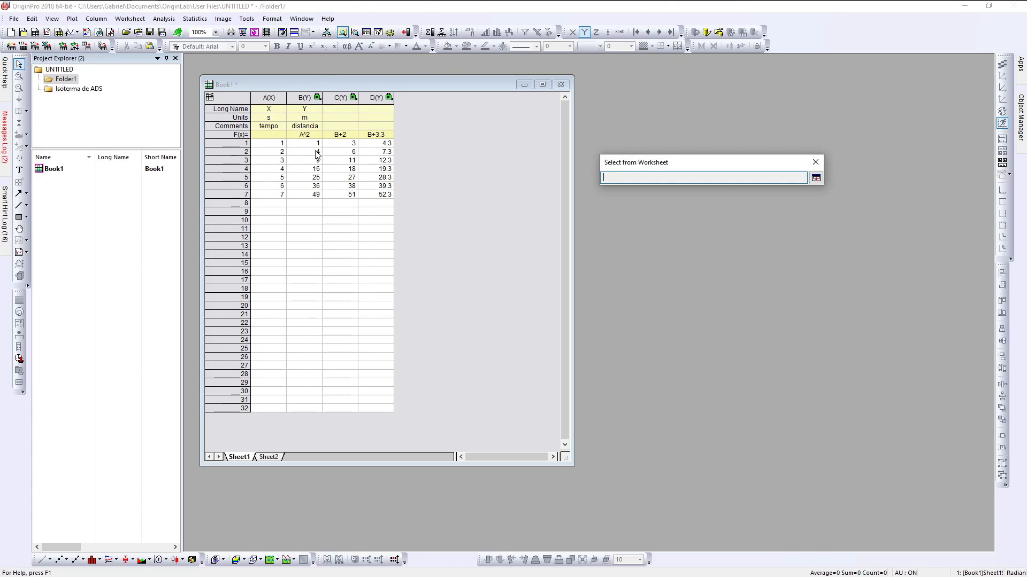
left_click_drag(311, 143, 376, 200)
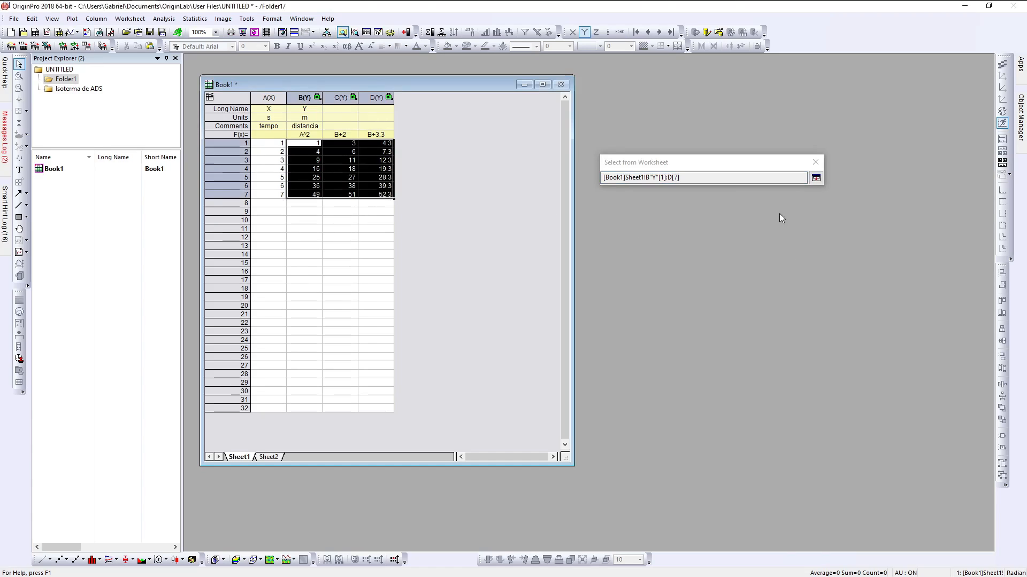
left_click(817, 179)
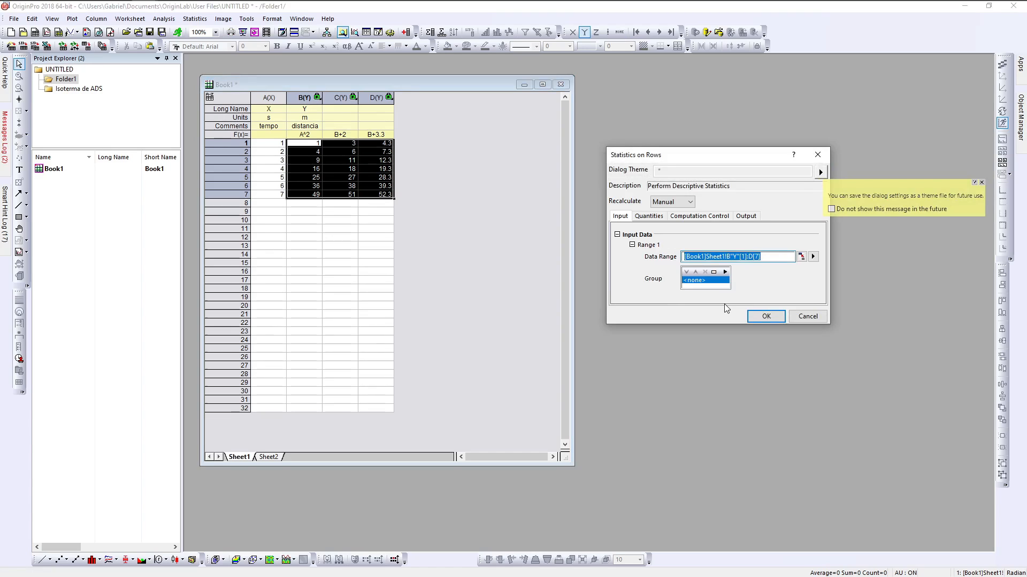
Step: Compute the mean and standard deviation of each row with recalculation set to Auto
left_click(650, 216)
left_click_drag(696, 161, 675, 101)
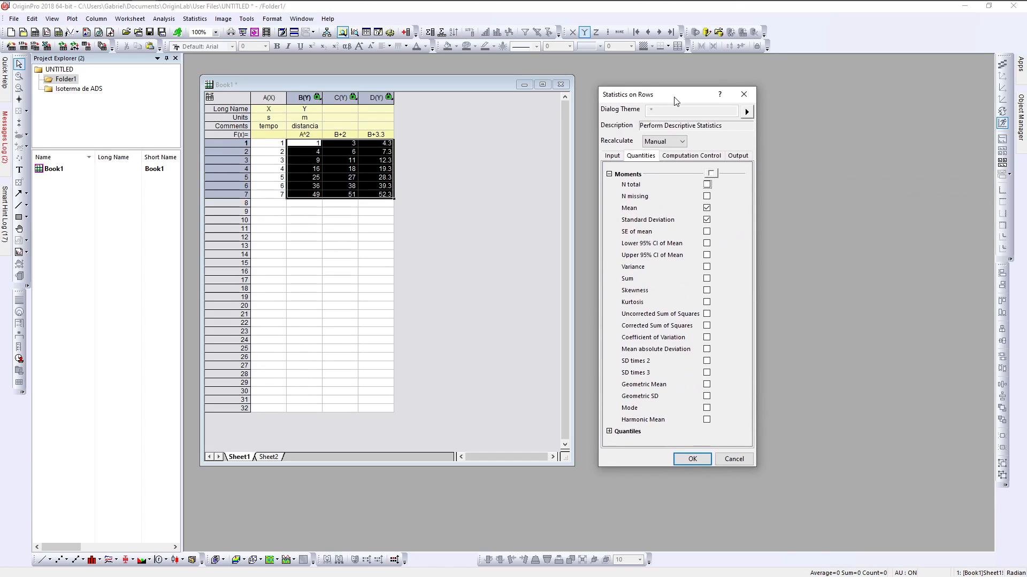
left_click(706, 217)
left_click(707, 219)
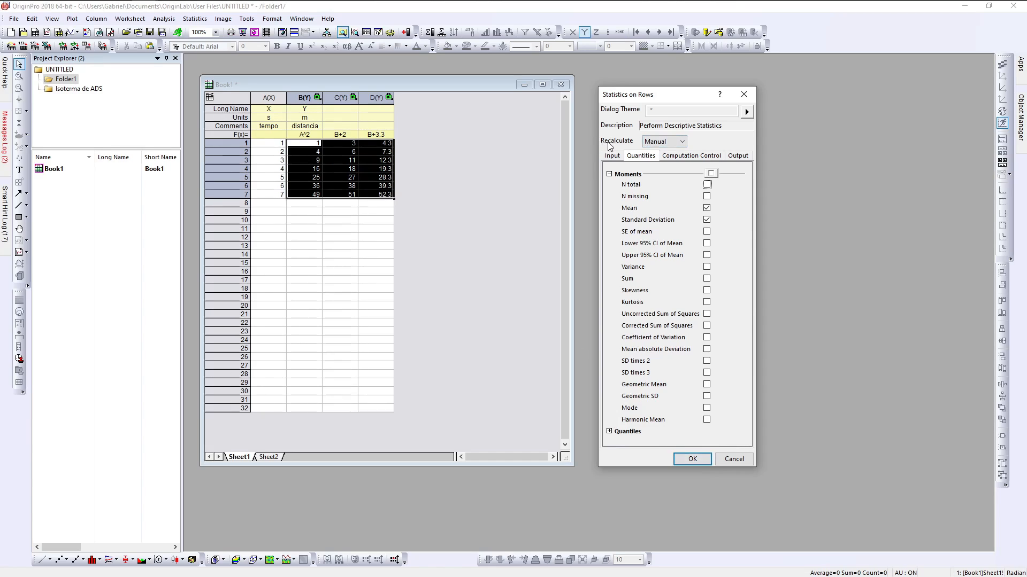
left_click(661, 143)
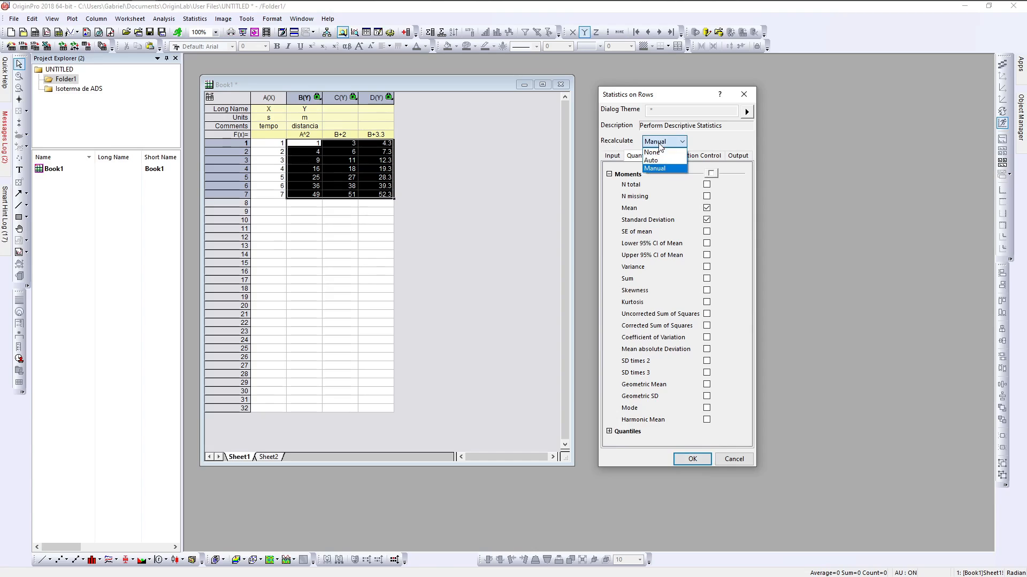
left_click(661, 159)
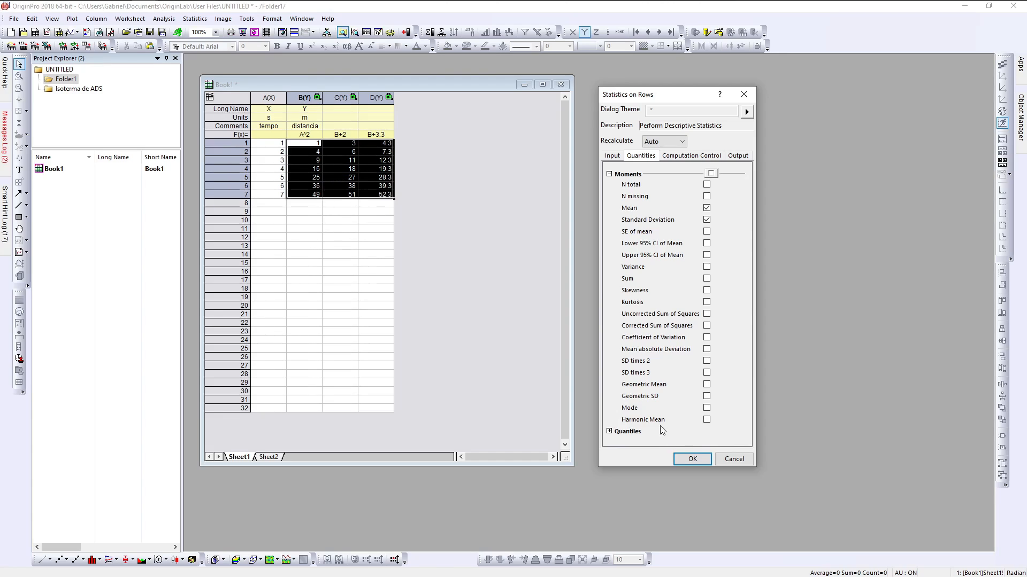
left_click(692, 459)
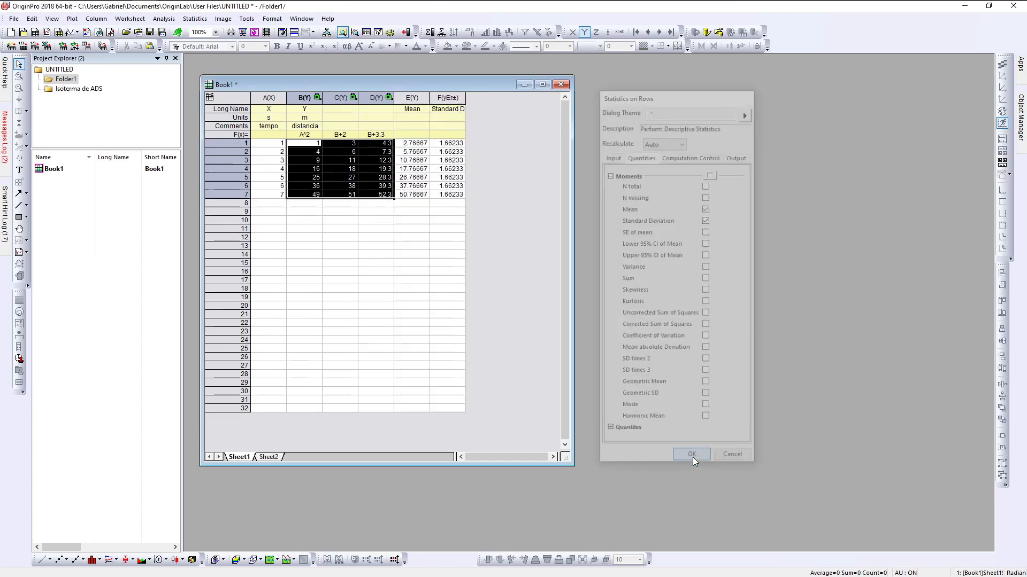
Step: Widen the Book1 window to fit the new statistics columns and examine the Mean and Standard Deviation values
left_click_drag(575, 367, 639, 367)
left_click_drag(448, 155, 459, 204)
left_click_drag(570, 153, 569, 204)
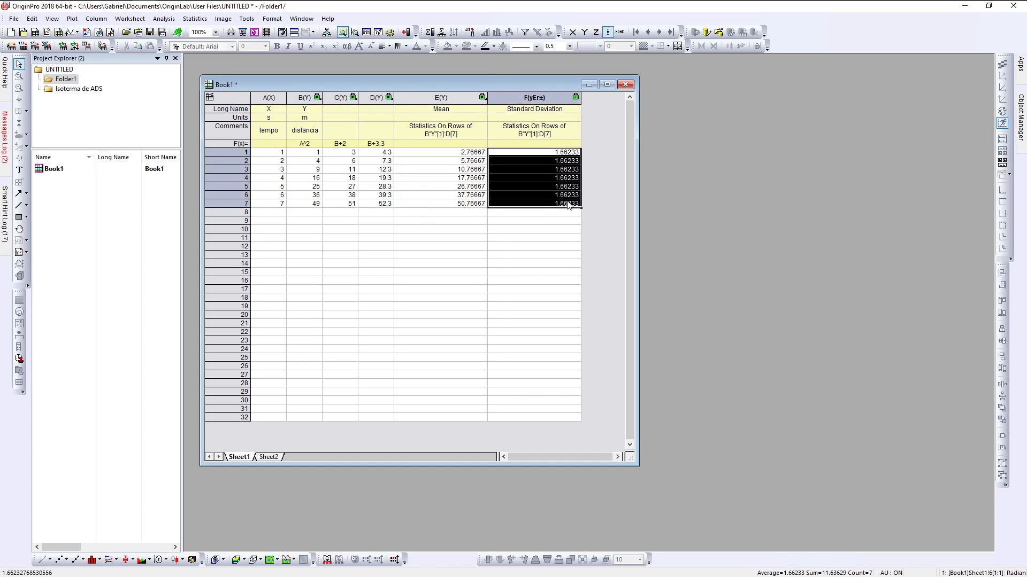
left_click(615, 200)
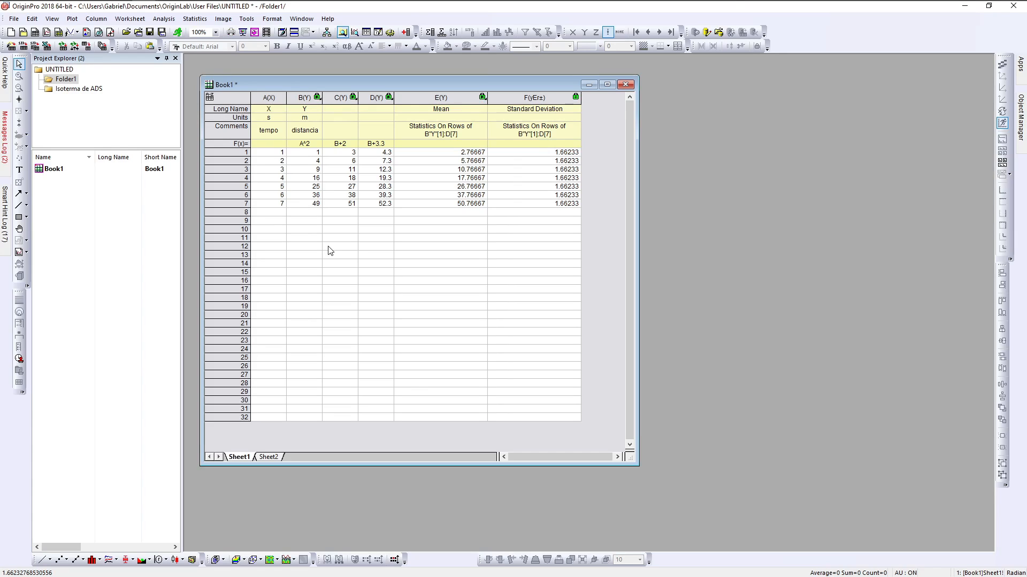
Step: Look through the scatter, line + symbol and bar variants among the available plot types
left_click(73, 19)
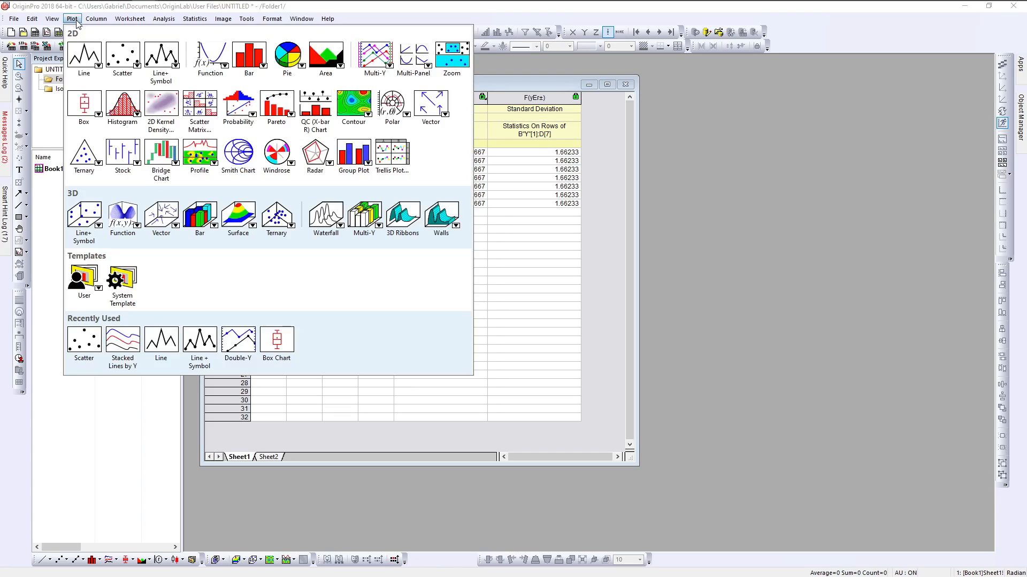
mouse_move(99, 64)
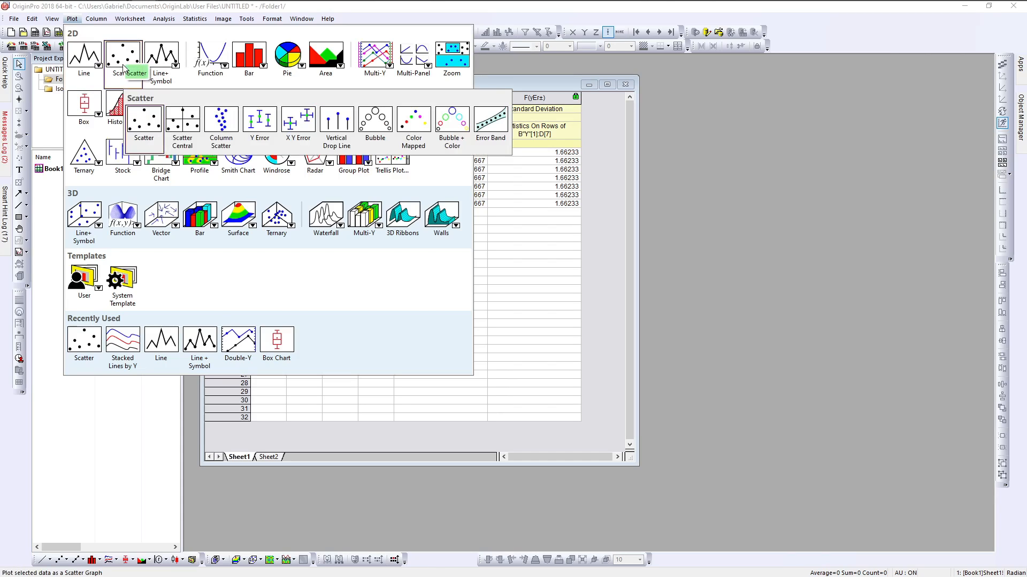
mouse_move(163, 67)
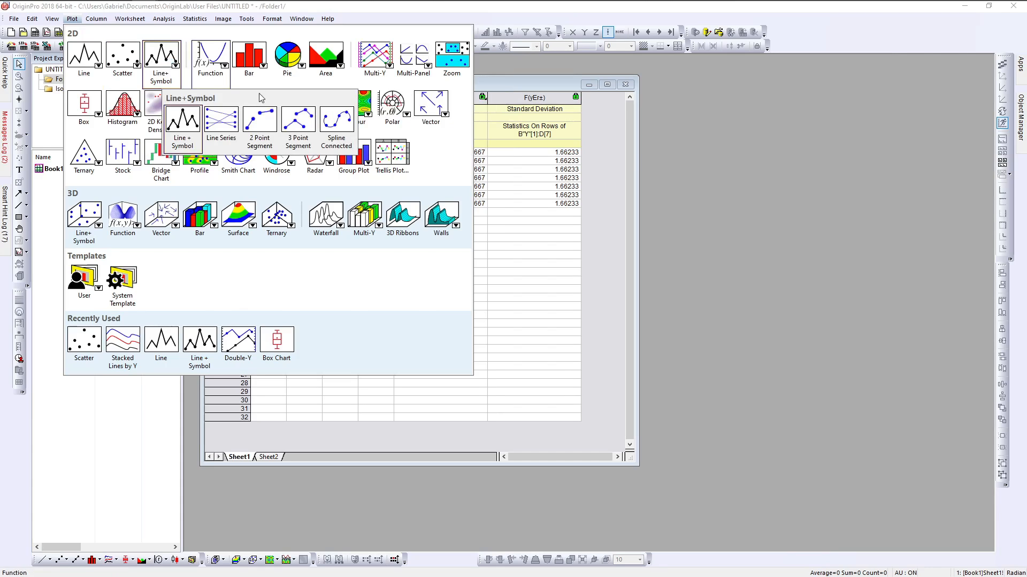
mouse_move(249, 65)
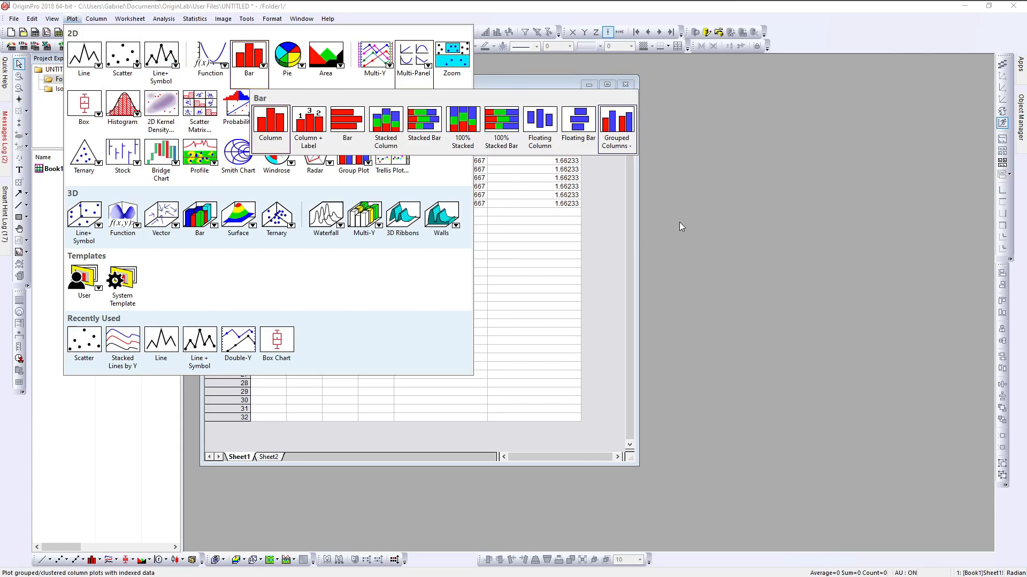
left_click(610, 243)
left_click_drag(461, 153, 551, 205)
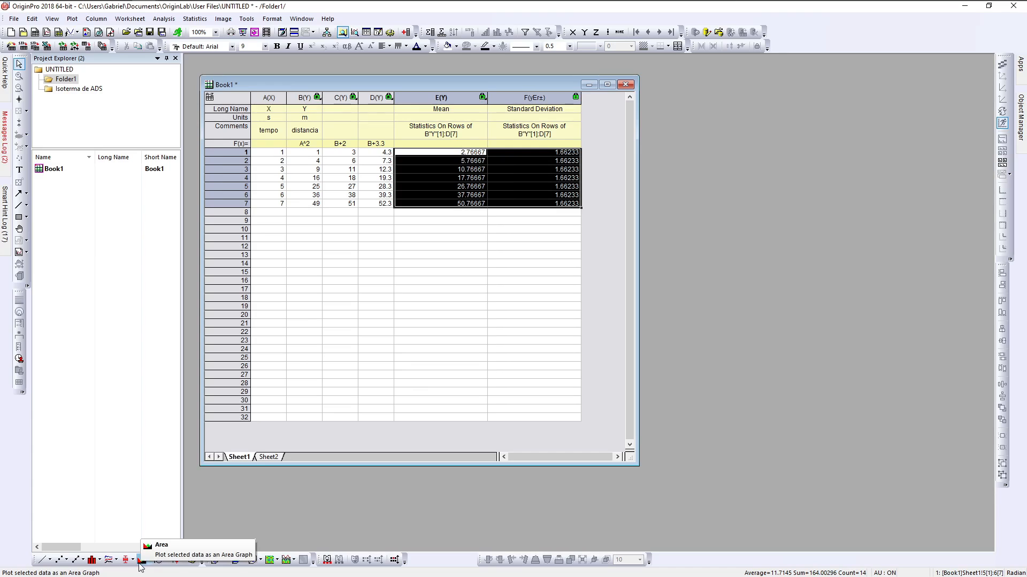
left_click(68, 562)
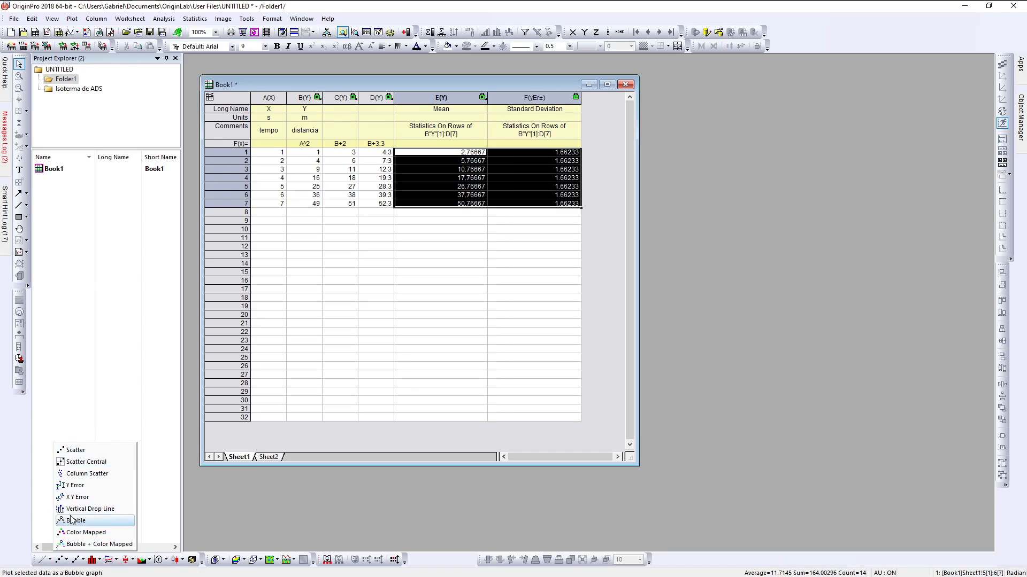
left_click(366, 437)
left_click(598, 364)
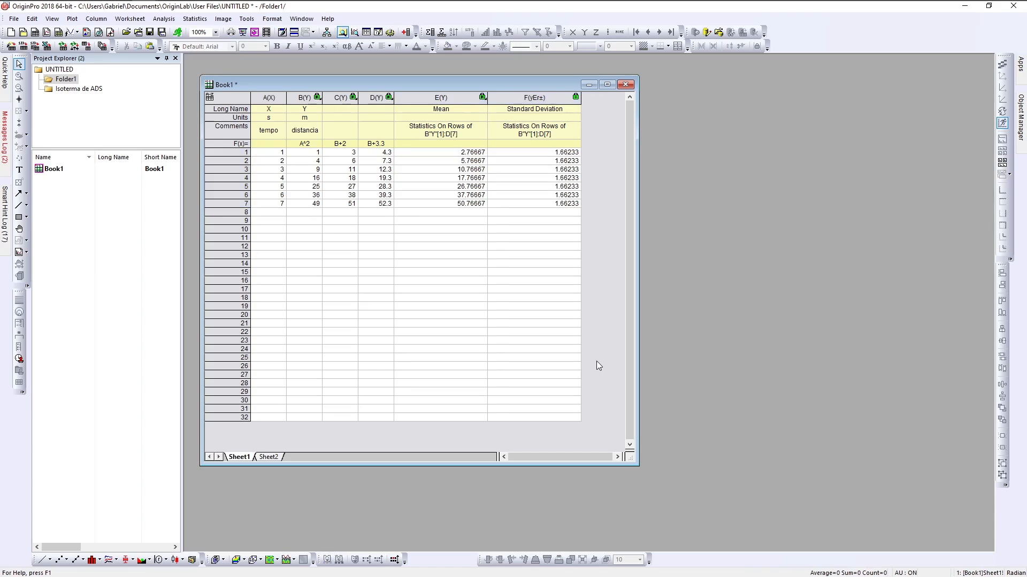
Step: Start a new graph through Plot Setup with no data preselected and choose Line + Symbol as its plot type
left_click(61, 565)
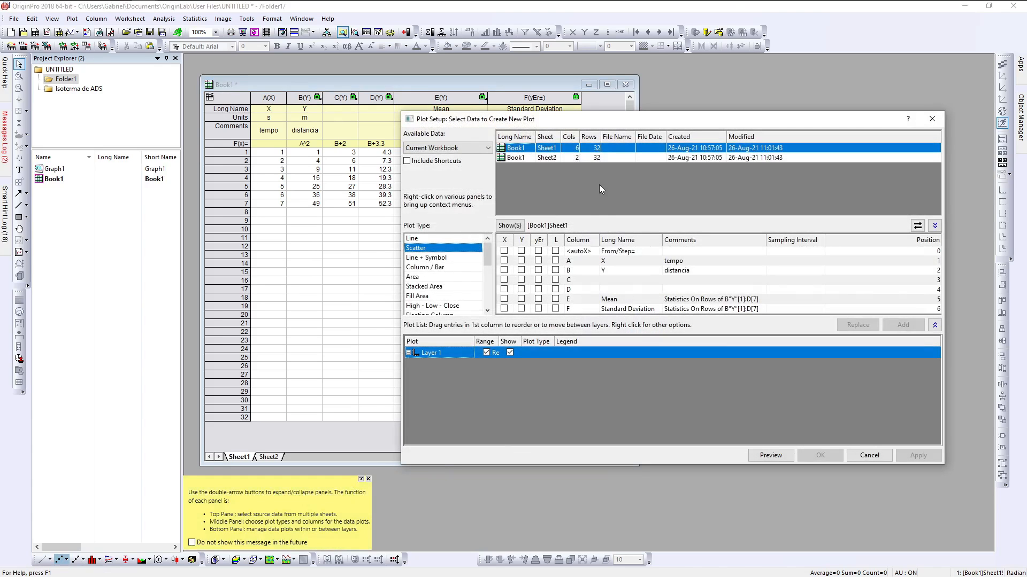
left_click_drag(593, 123, 529, 123)
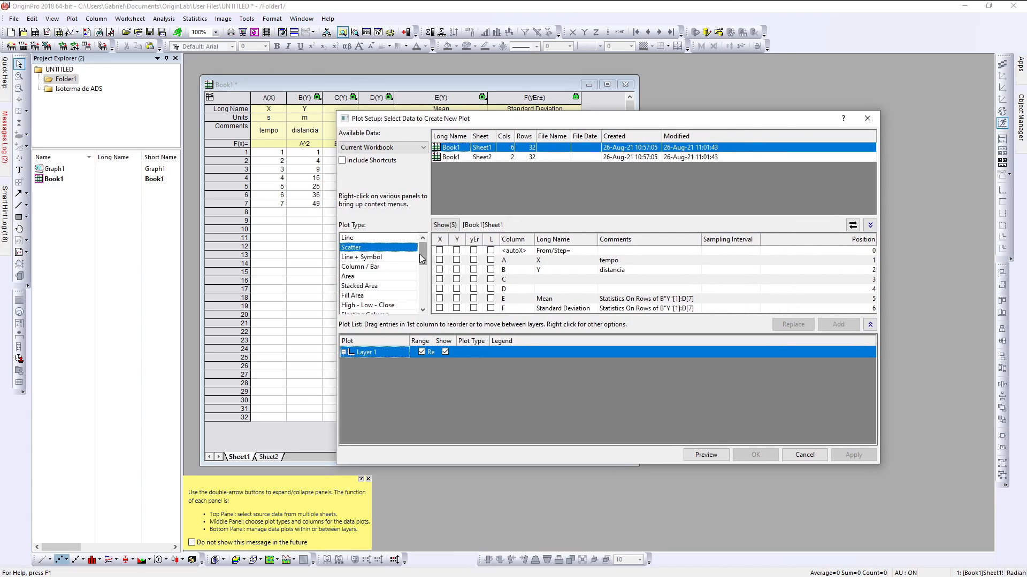
scroll(419, 254, "down", 5)
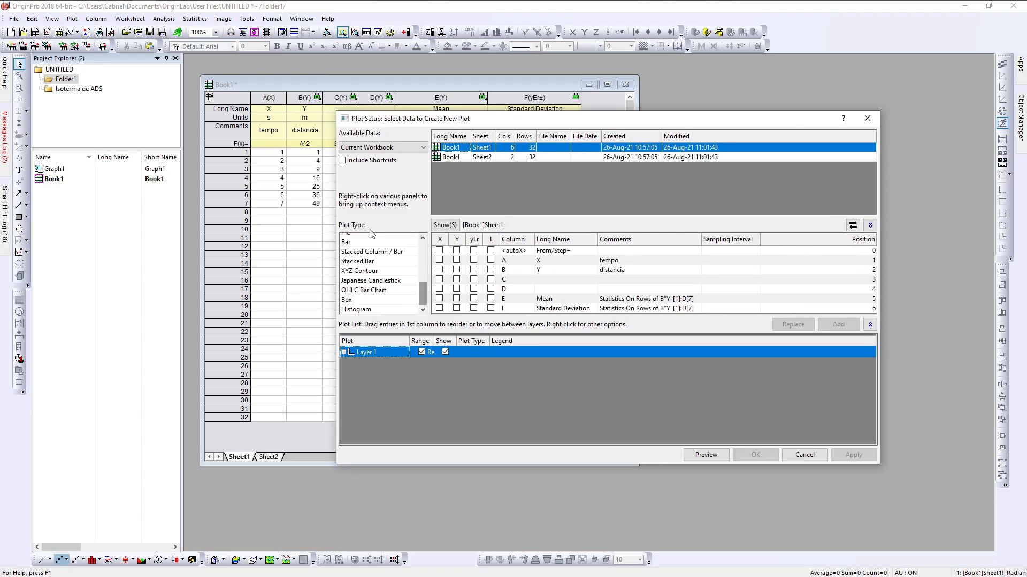
left_click(367, 300)
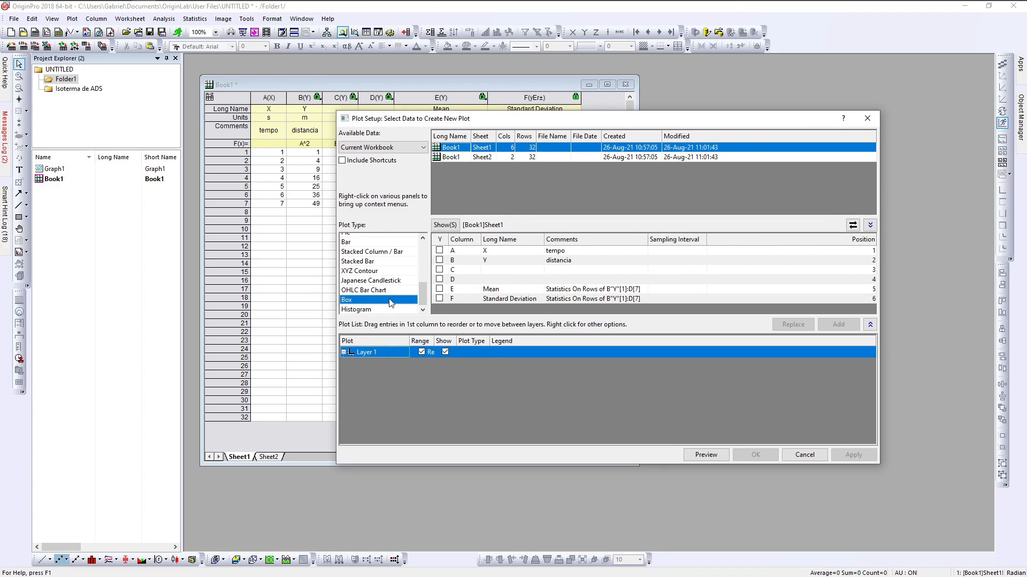
scroll(391, 303, "up", 5)
left_click(362, 257)
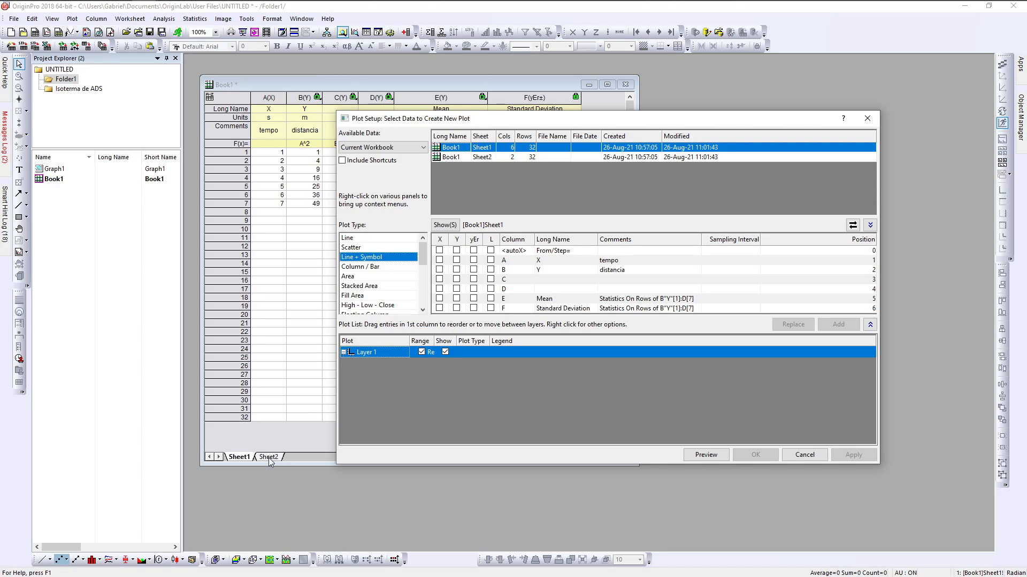
Step: Create the graph with column A as X, Mean as Y and Standard Deviation as Y error bars from Sheet1
left_click(486, 149)
left_click(439, 261)
left_click(456, 298)
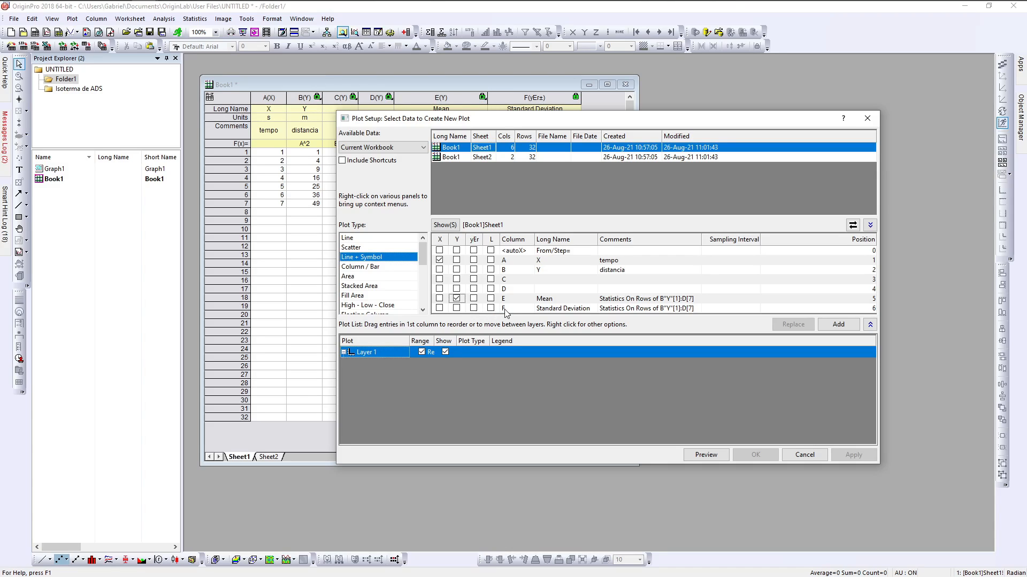
left_click(473, 308)
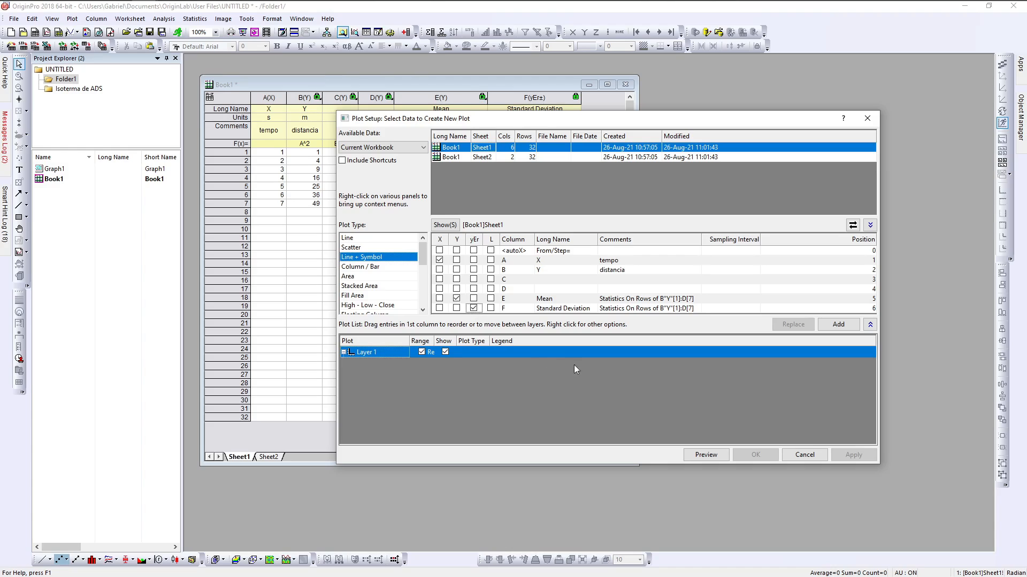
left_click(838, 326)
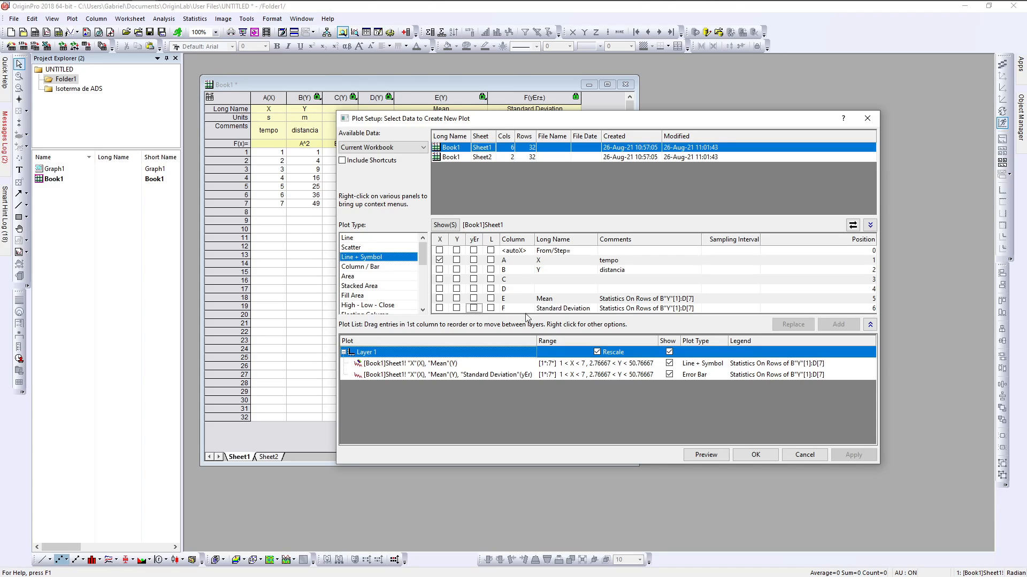
left_click(754, 455)
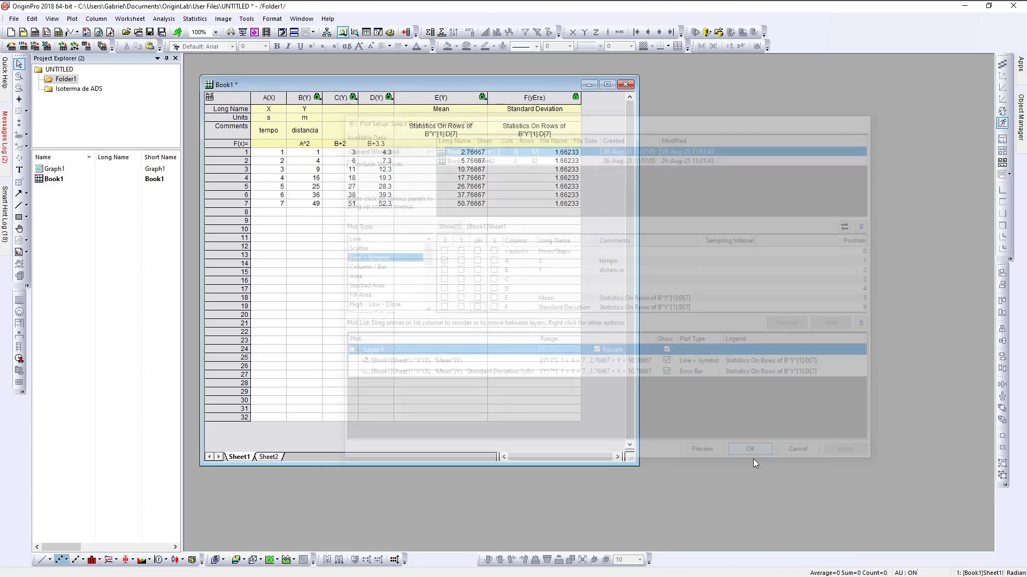
Step: Enlarge the graph window beside the worksheet and move the legend so it lies fully within the page
left_click_drag(463, 249, 751, 477)
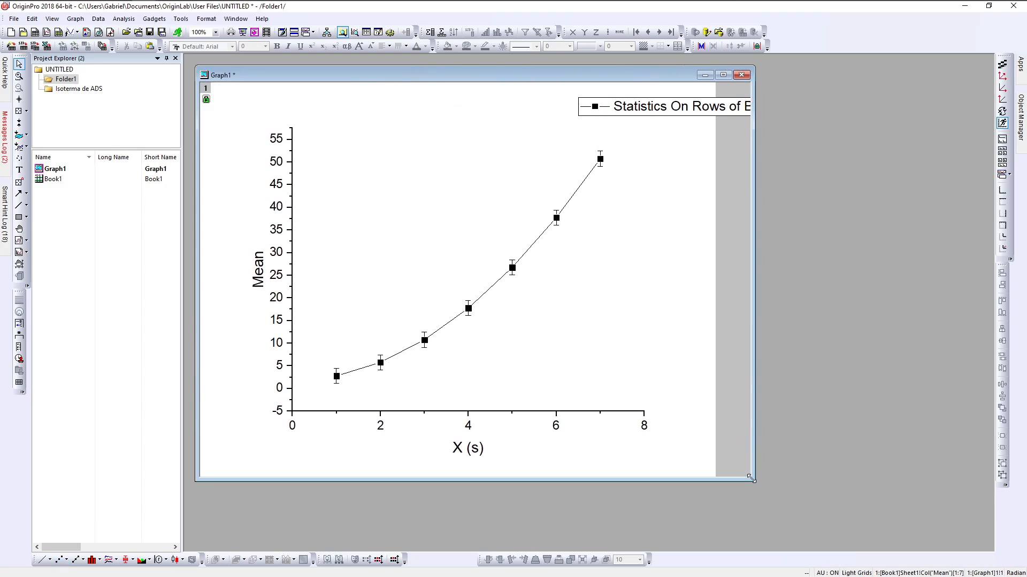
left_click_drag(469, 88, 636, 94)
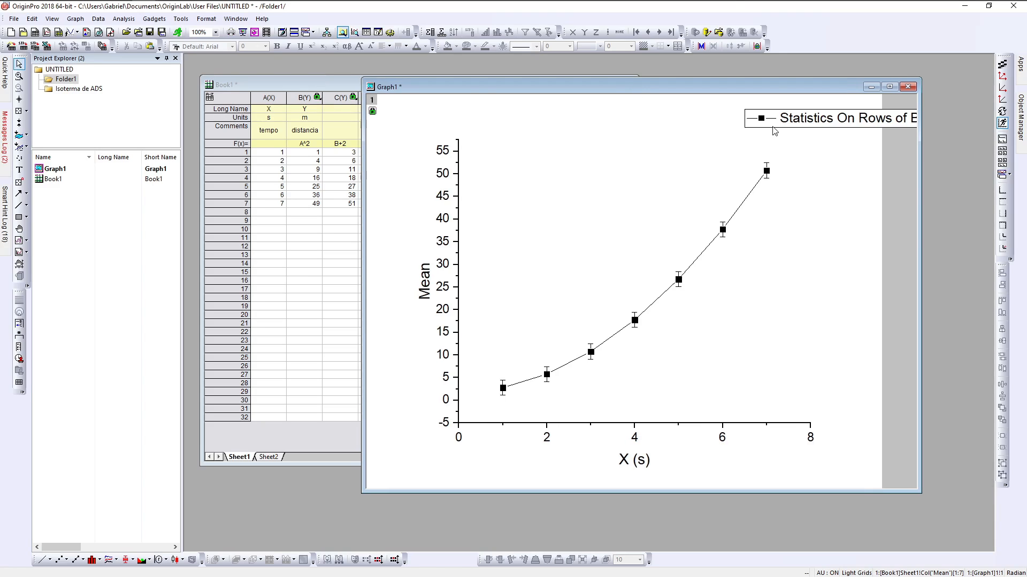
left_click(818, 122)
left_click_drag(826, 124, 692, 125)
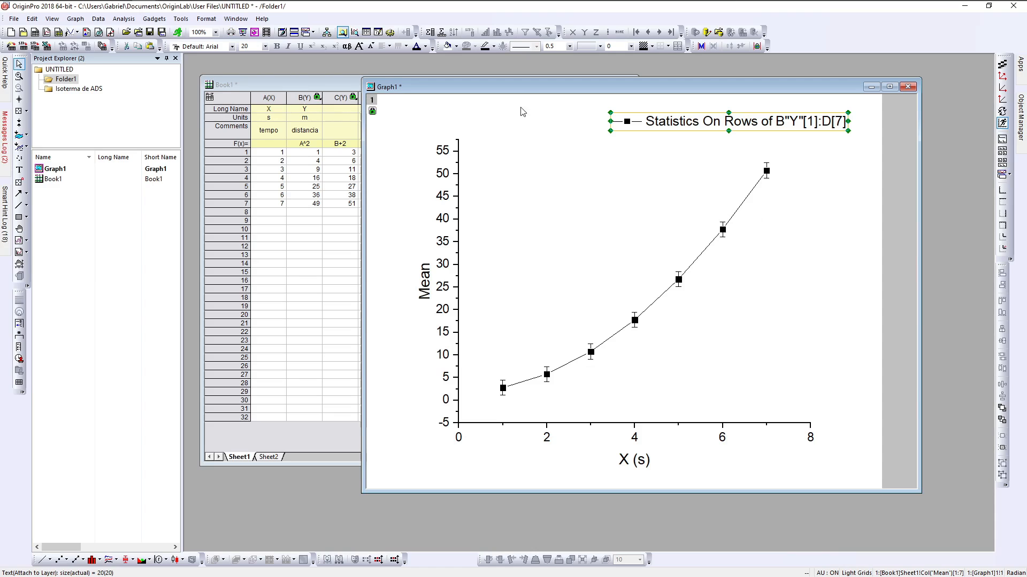
Step: Set the long name of the Mean column to Y in the worksheet and return to the graph
left_click_drag(517, 86, 550, 148)
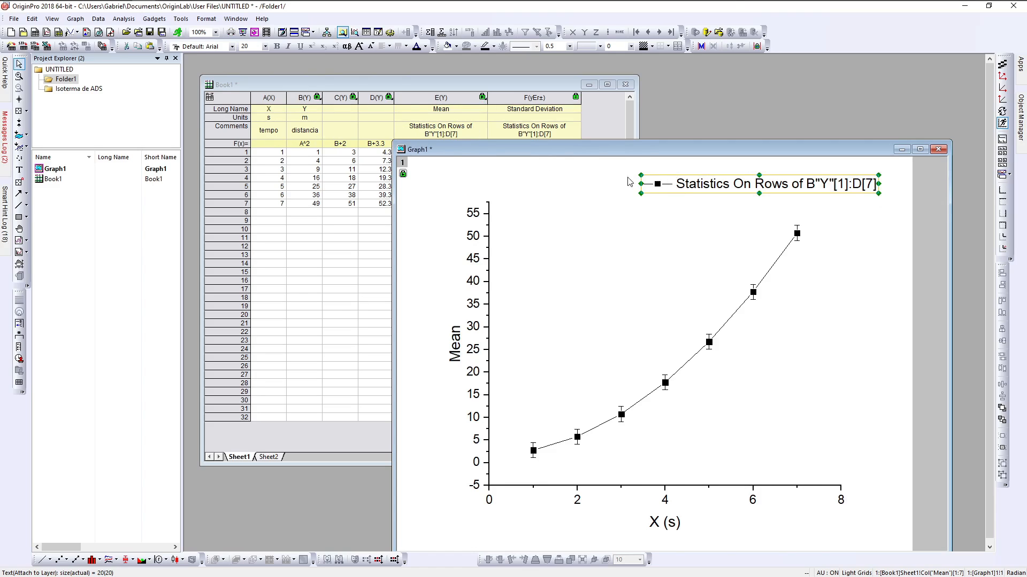
left_click(442, 110)
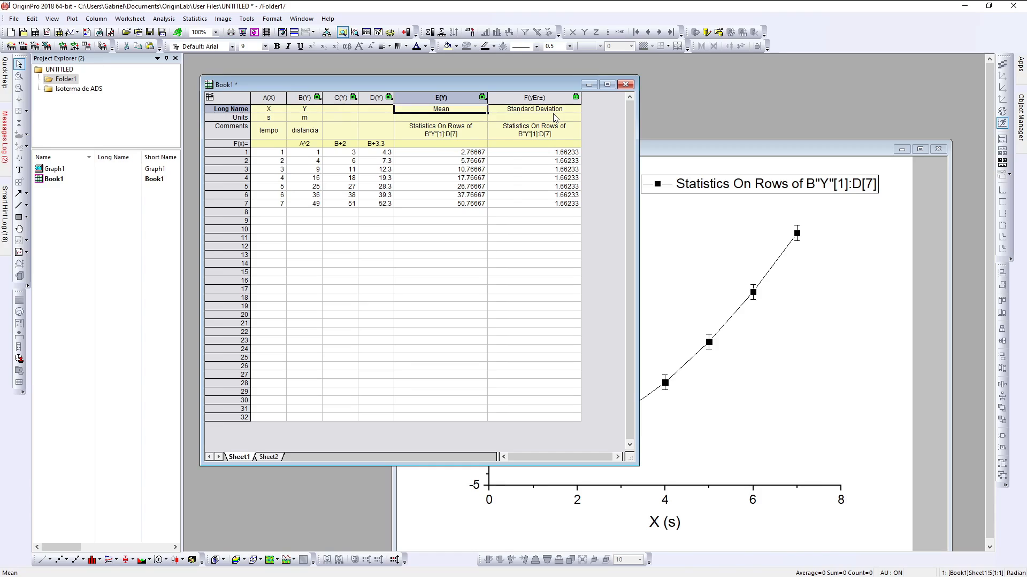
type("Y")
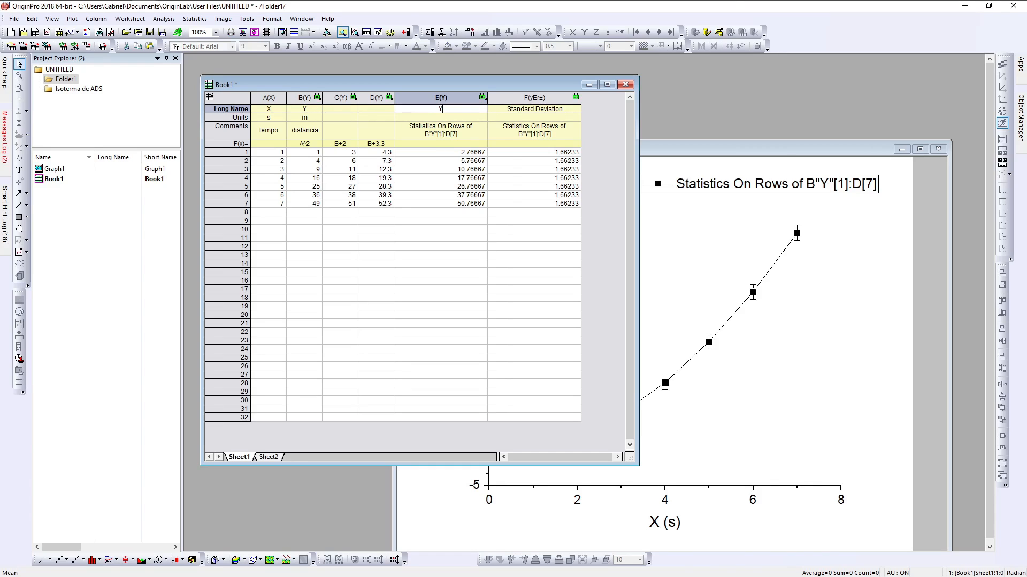
key("Return")
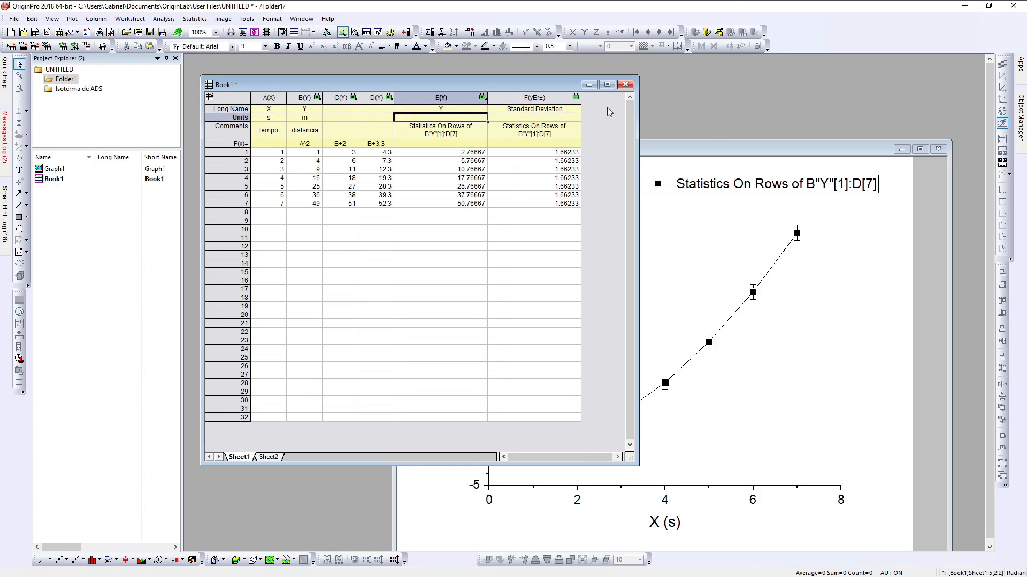
left_click(710, 150)
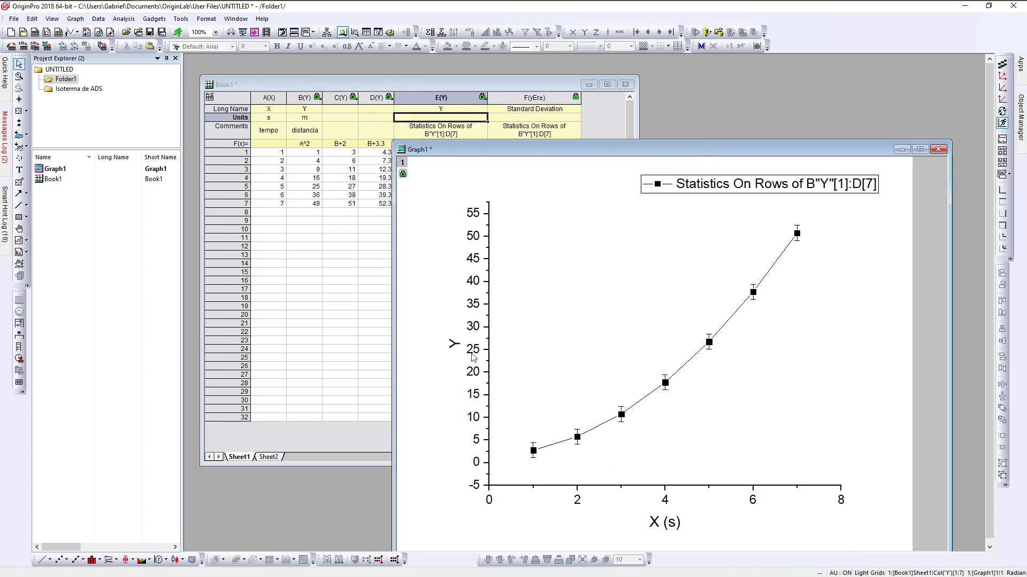
Step: Replace the comment of column E with Distancia
left_click(379, 230)
left_click(469, 134)
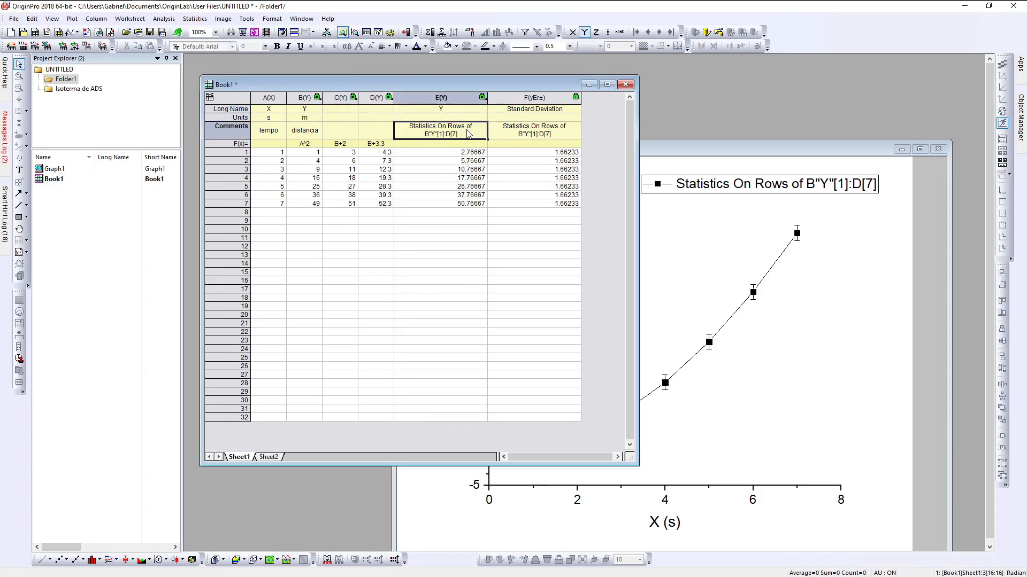
type("Distancia")
key("Return")
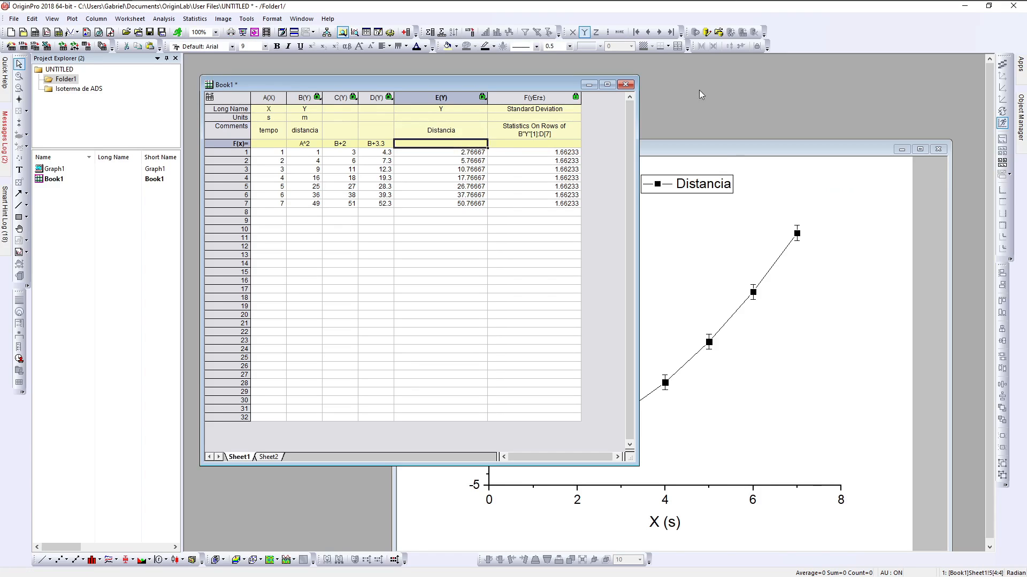
Step: Move the shortened legend to the upper-right corner of the plot and reposition the graph window for a full view
left_click(723, 165)
left_click_drag(660, 177, 805, 179)
left_click_drag(730, 148, 700, 85)
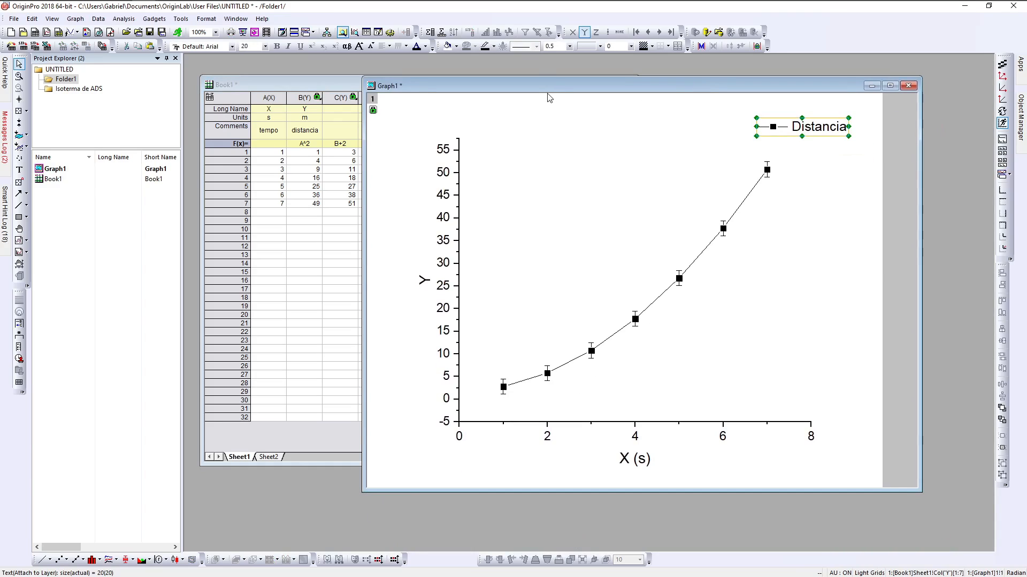
left_click(545, 118)
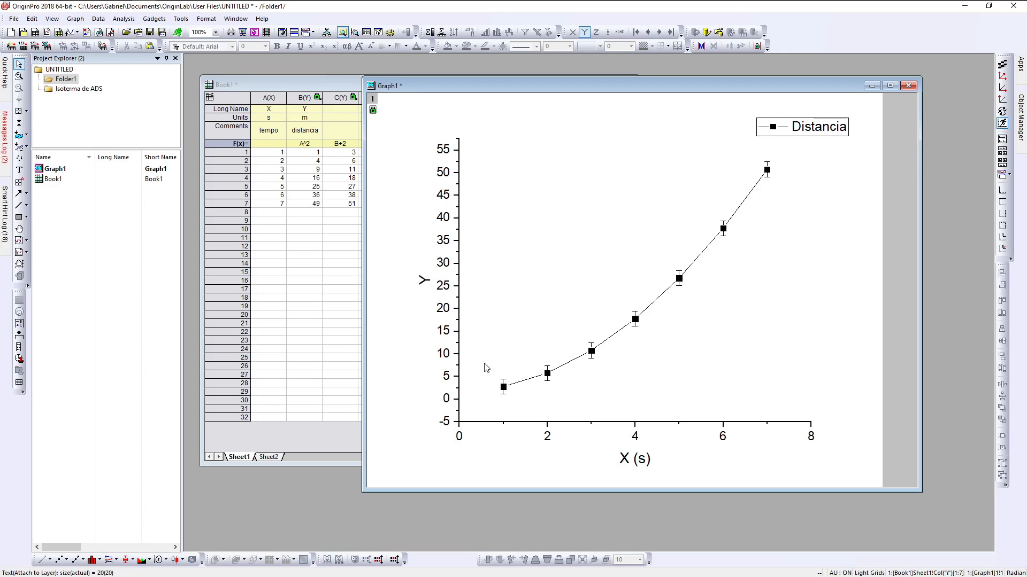
Step: Set the Y axis scale to run from 0 to 70 and apply it
double_click(448, 360)
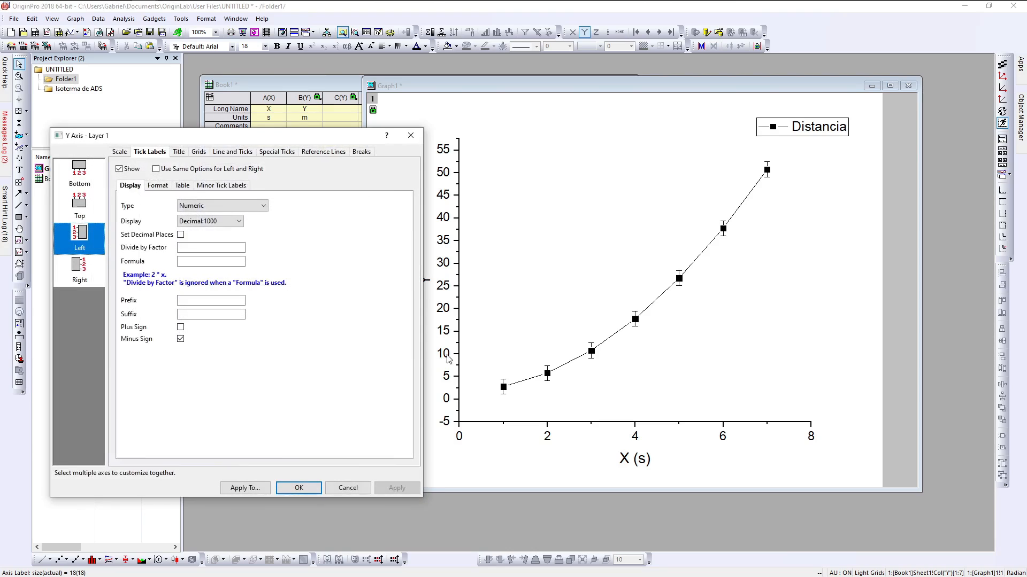
left_click_drag(262, 141, 673, 120)
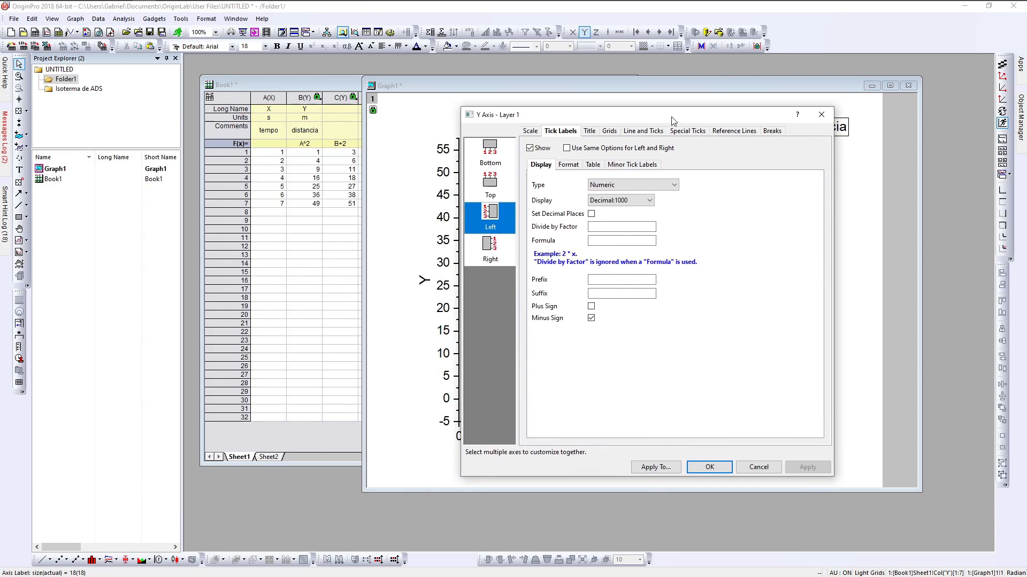
left_click(530, 132)
left_click_drag(624, 118, 143, 143)
key("Tab")
type("70")
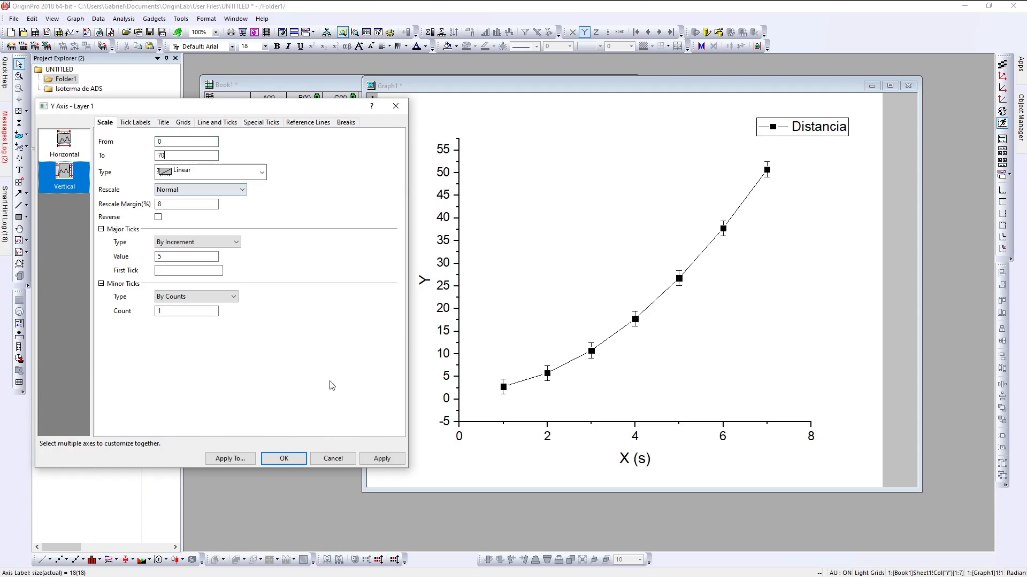
left_click(381, 458)
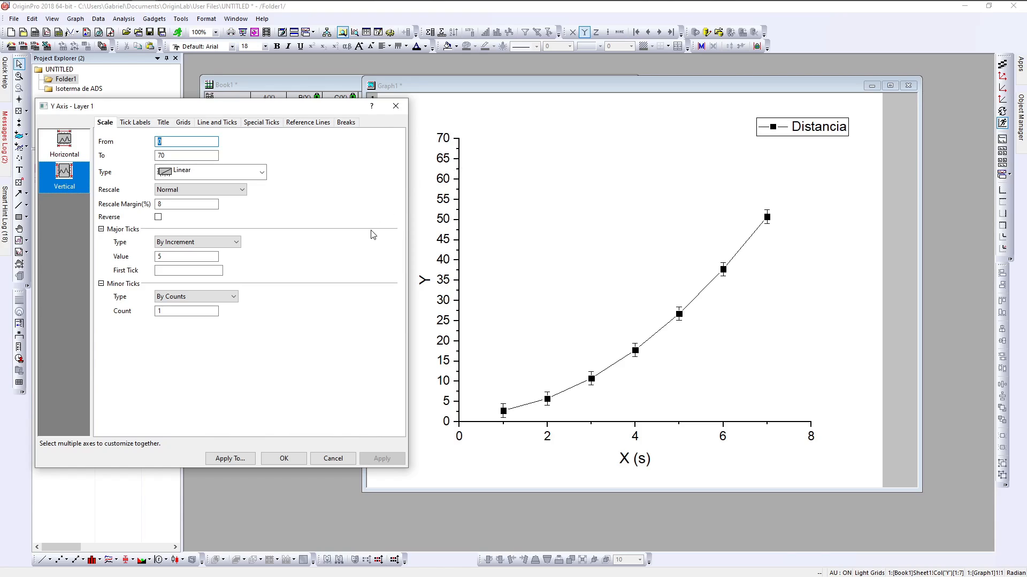
Step: Set the Y axis major tick increment to 10 and apply it
double_click(159, 256)
type("10")
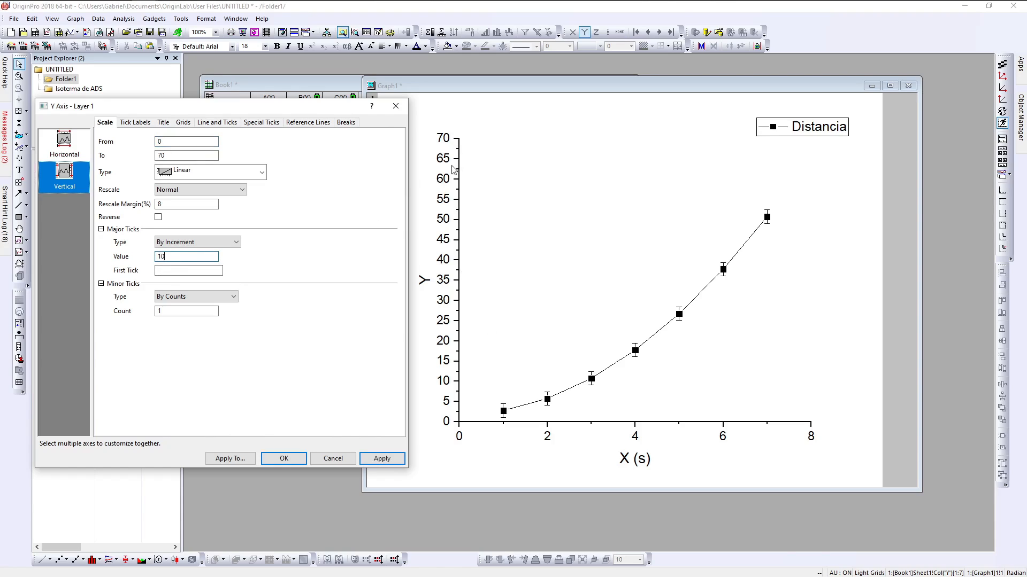
left_click(383, 460)
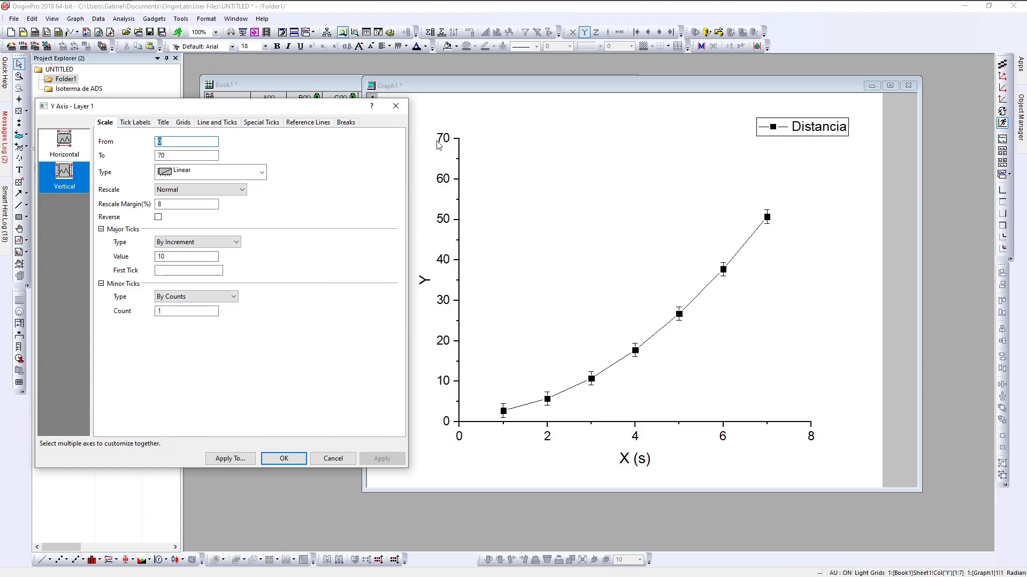
Step: Set the horizontal axis major tick increment to 1 and apply it
left_click(64, 143)
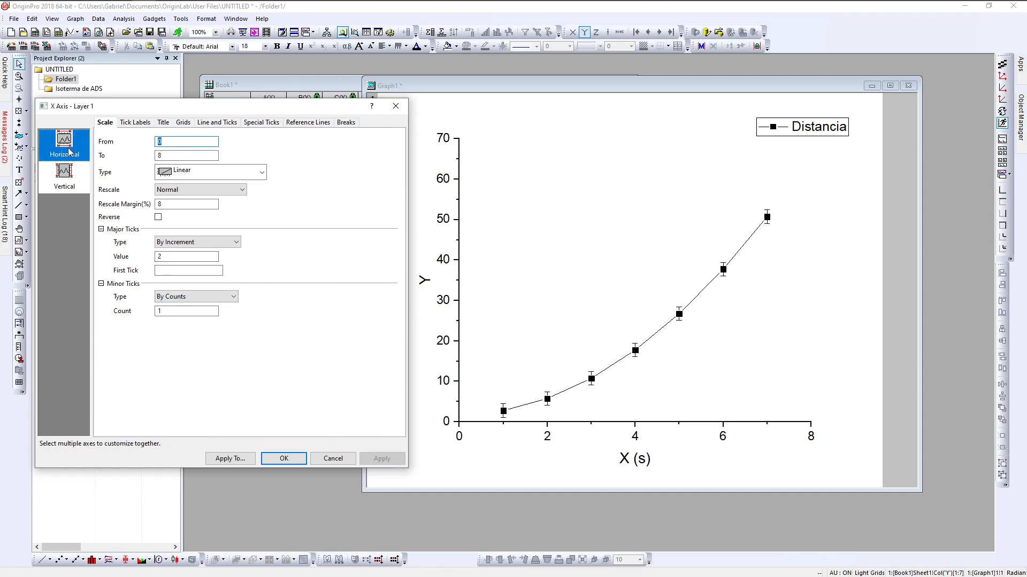
double_click(154, 256)
type("1")
left_click(382, 459)
Step: Try the Scientific:10^3 display on the bottom axis tick labels, and restore Decimal:1000
left_click(142, 124)
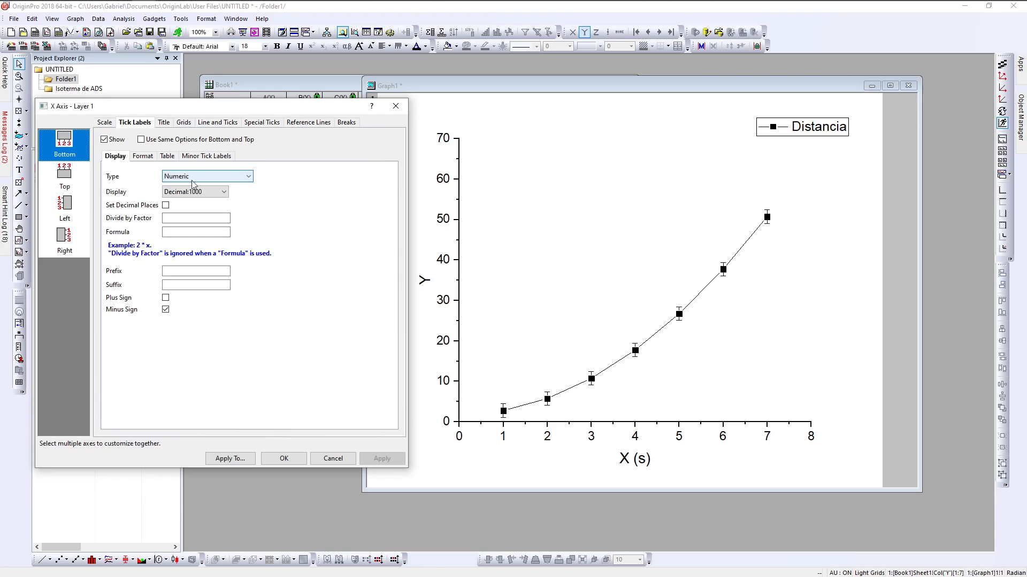
left_click(209, 192)
left_click(206, 211)
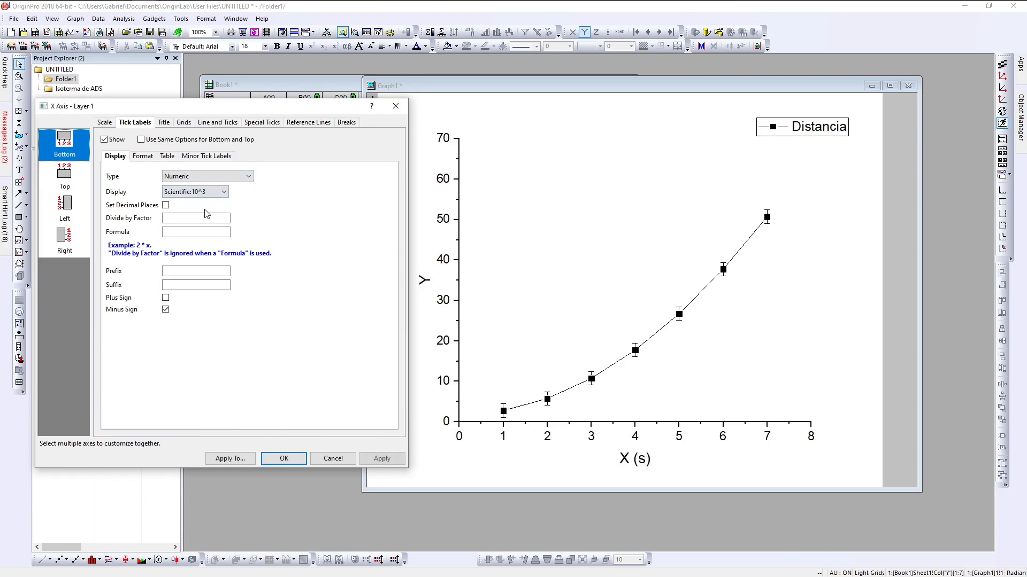
left_click(381, 459)
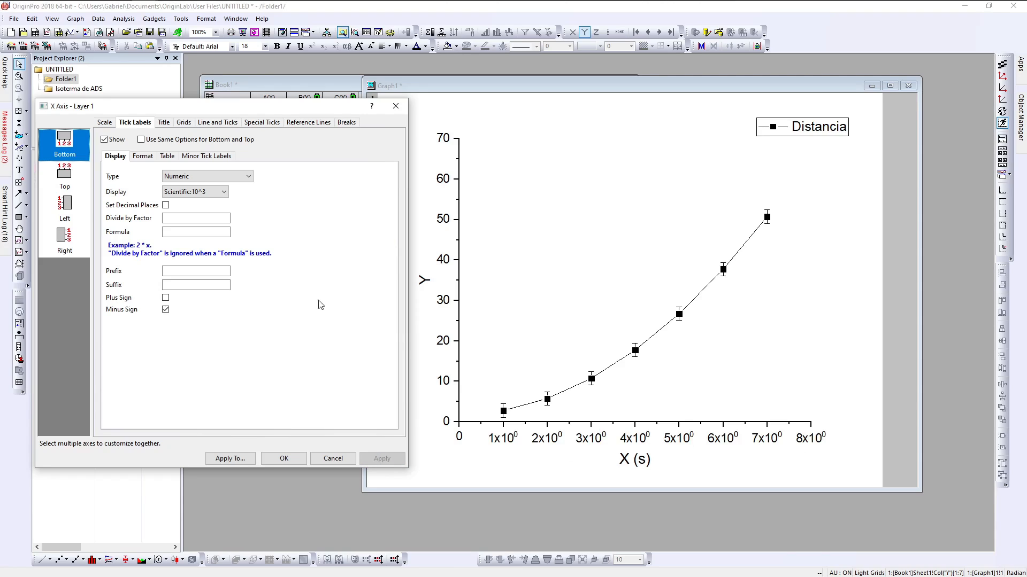
left_click(213, 192)
left_click(209, 204)
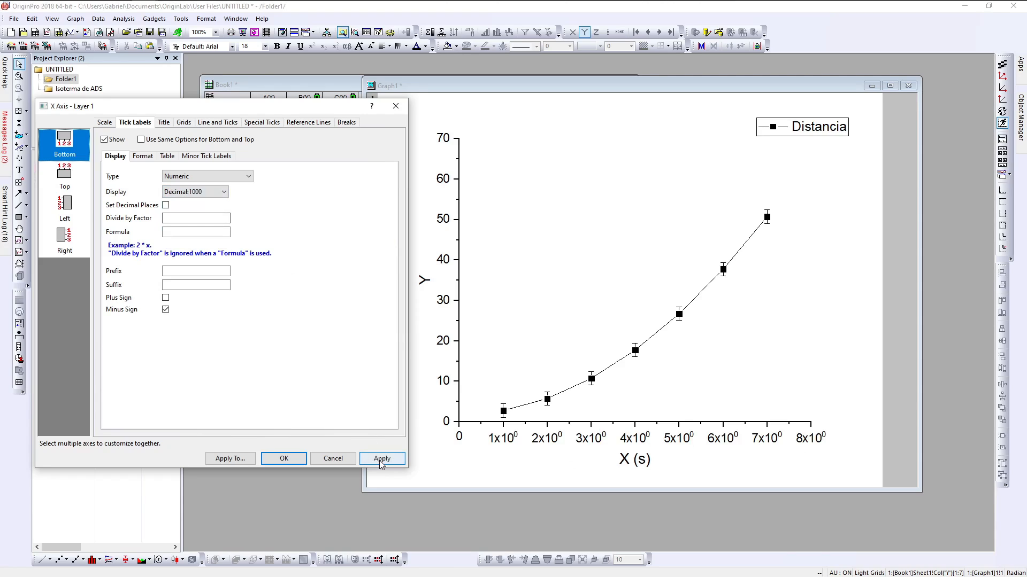
left_click(370, 453)
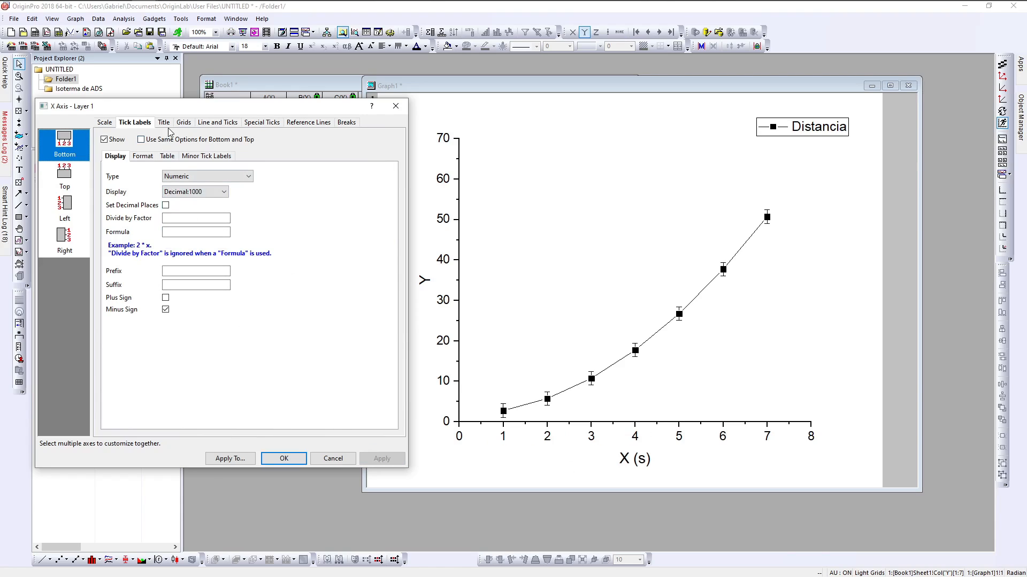
Step: Try hiding the line and ticks of the bottom axis, and show them again
left_click(214, 123)
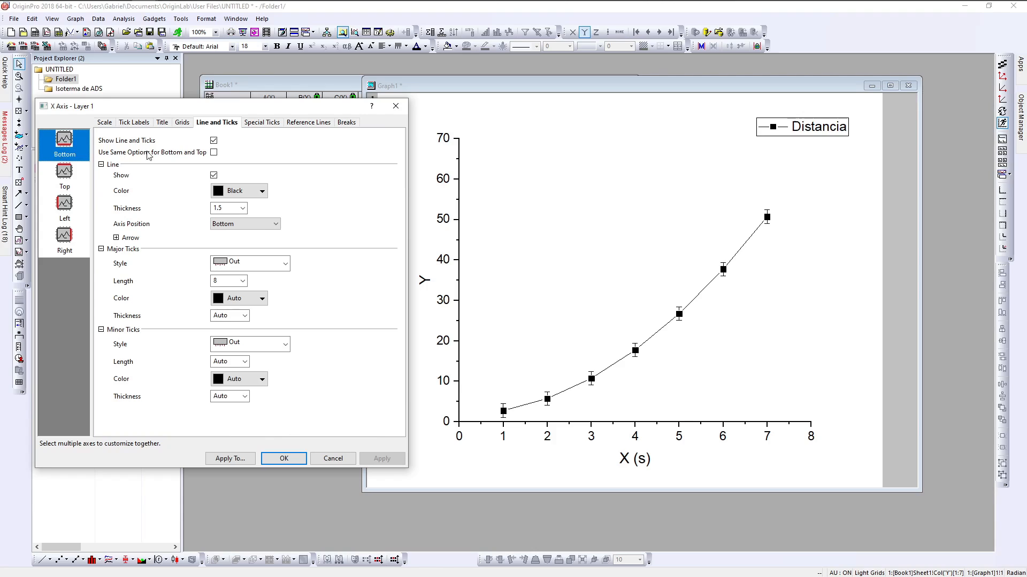
left_click(214, 141)
left_click(379, 462)
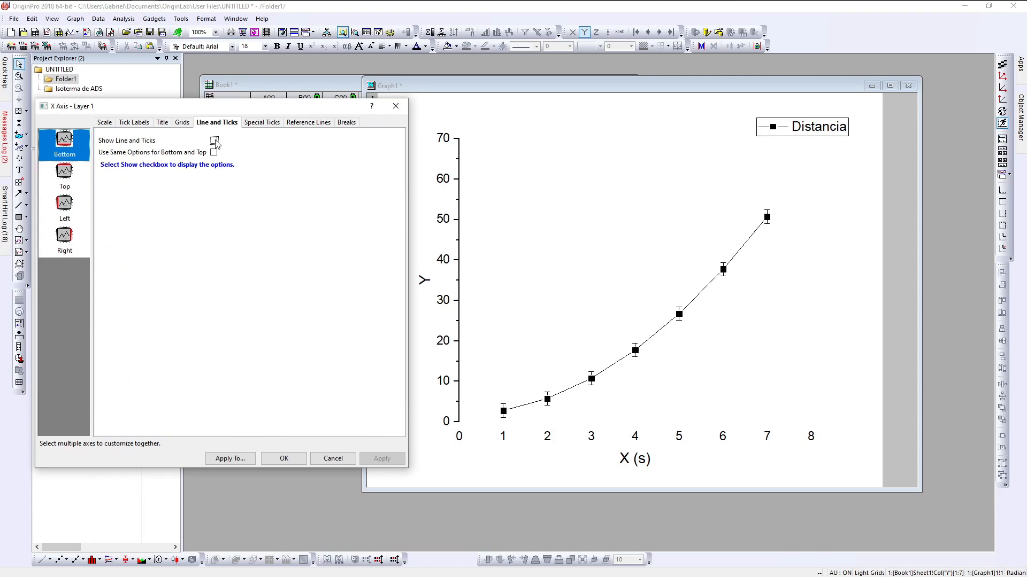
left_click(214, 140)
left_click(379, 460)
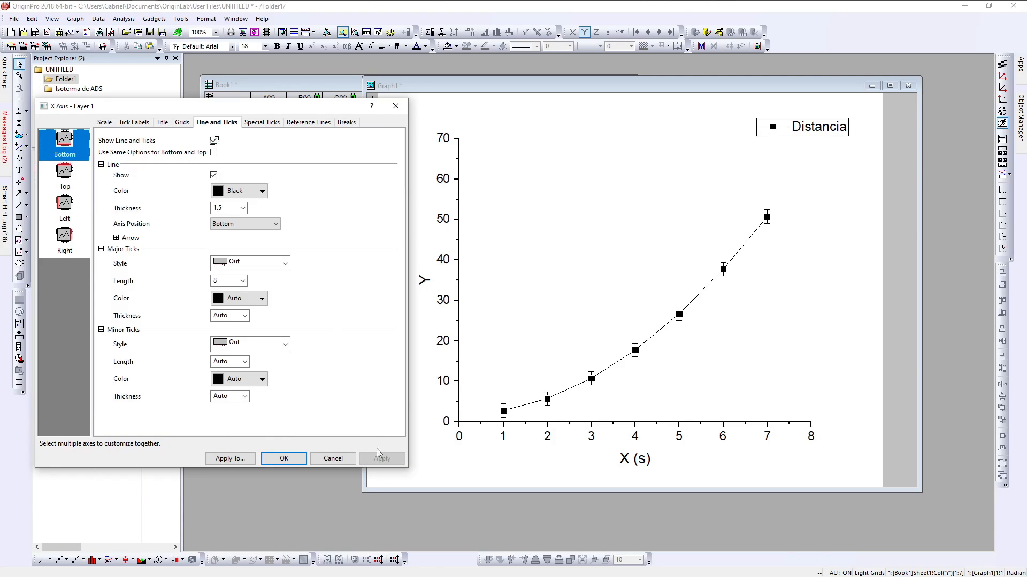
Step: Try showing the vertical major grid lines on the graph, and hide them again
left_click(183, 123)
left_click(161, 152)
left_click(378, 460)
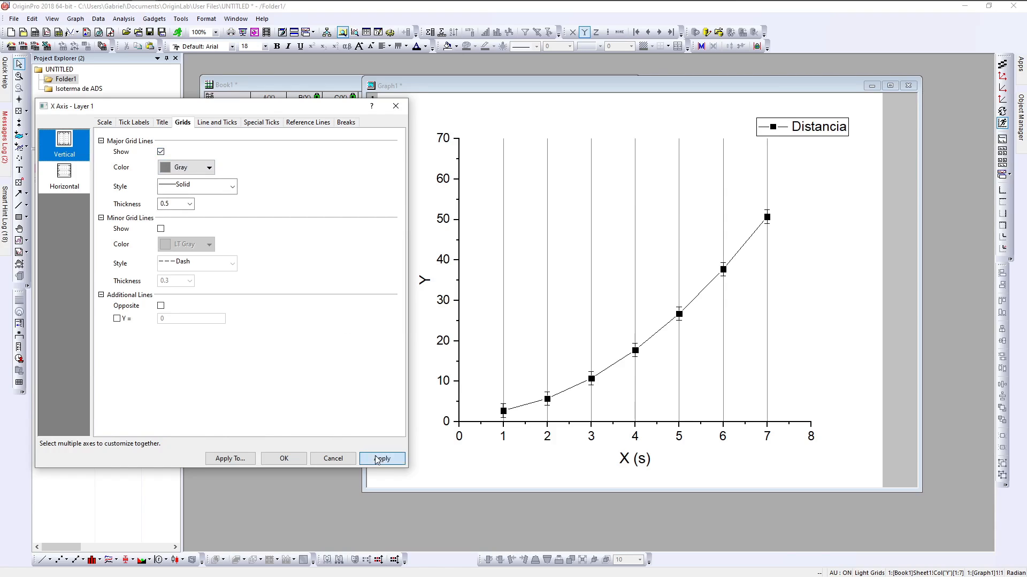
left_click(161, 152)
left_click(376, 457)
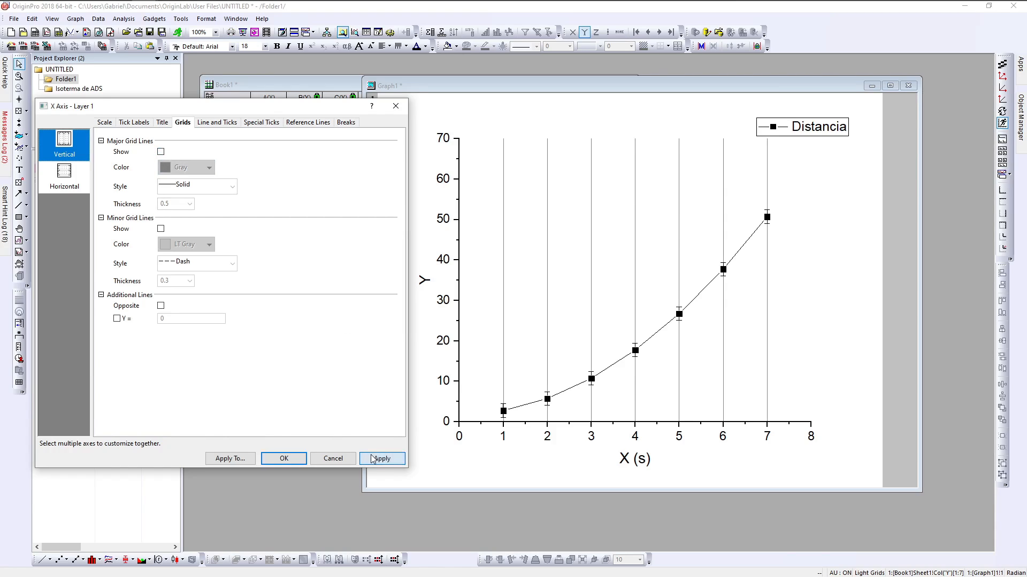
Step: Review the bottom axis title options and the tick label format and table options, and close the axis settings
left_click(162, 123)
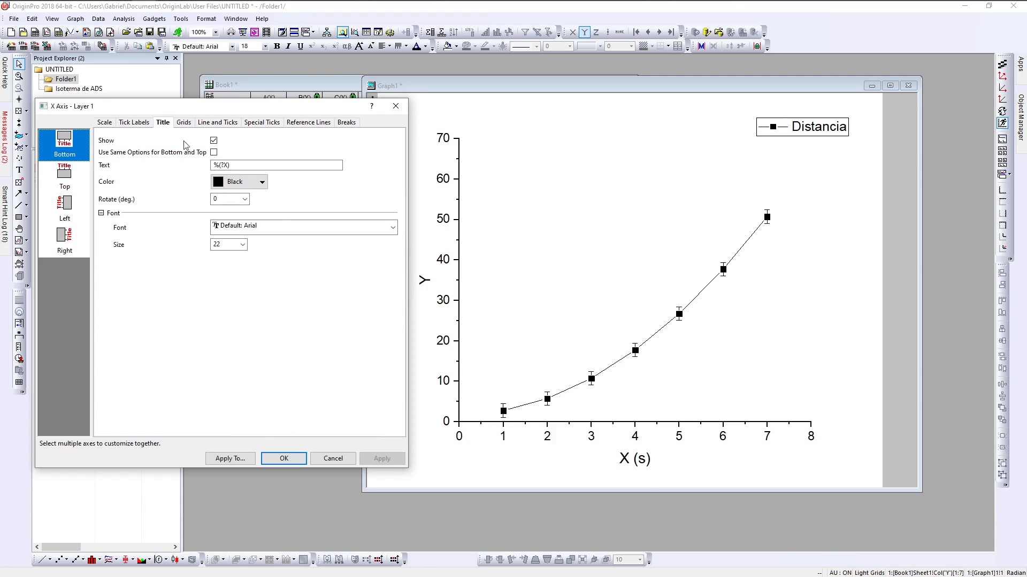
left_click(134, 122)
left_click(145, 156)
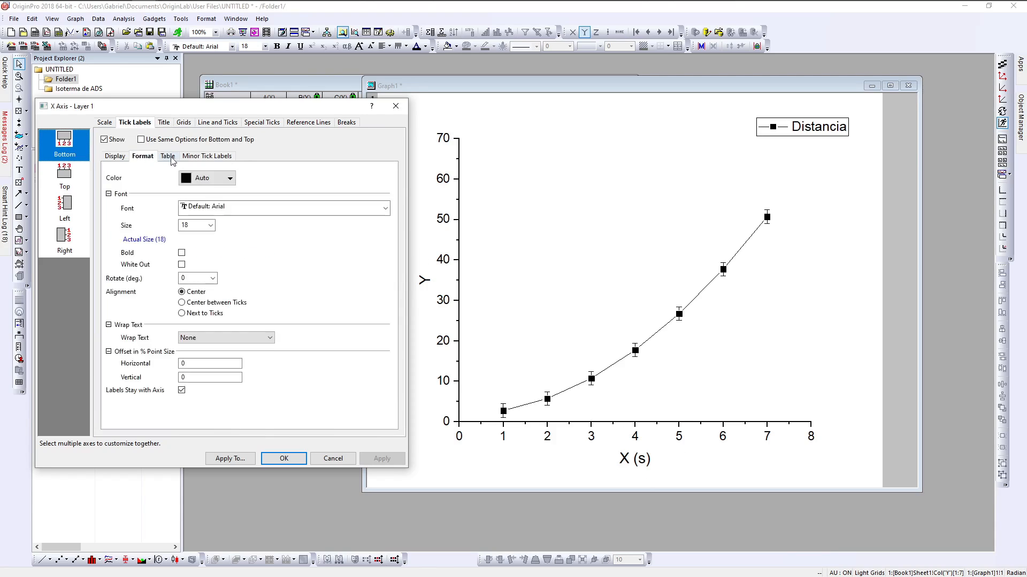
left_click(168, 157)
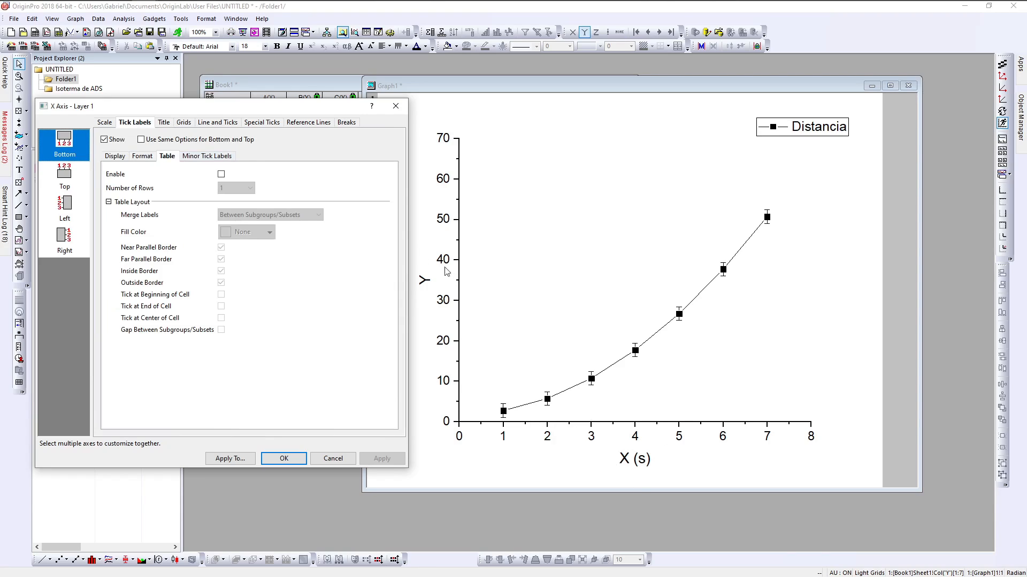
left_click(284, 459)
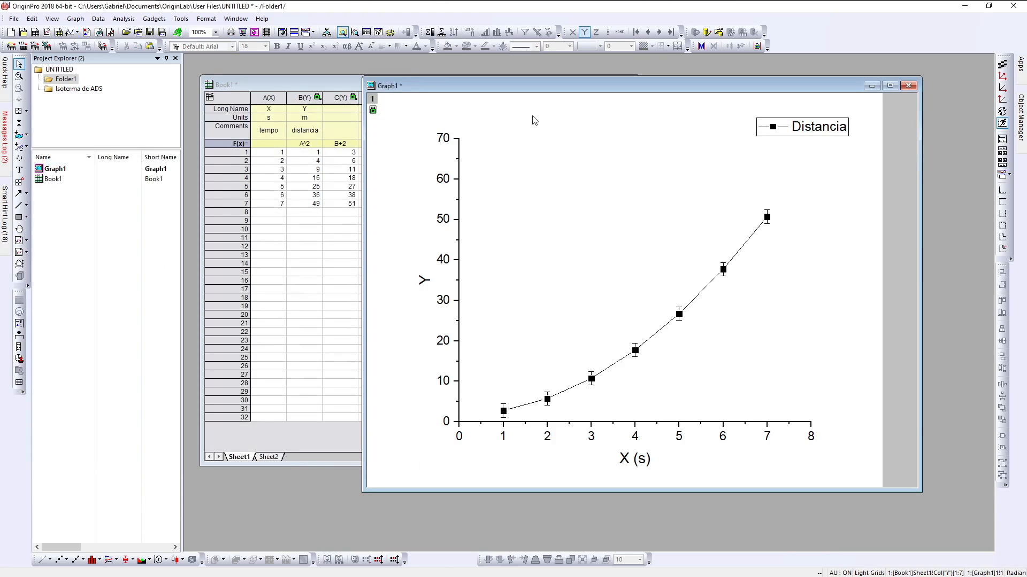
Step: Change the Distancia data symbols to circles and set their color to Green
left_click_drag(523, 89, 458, 92)
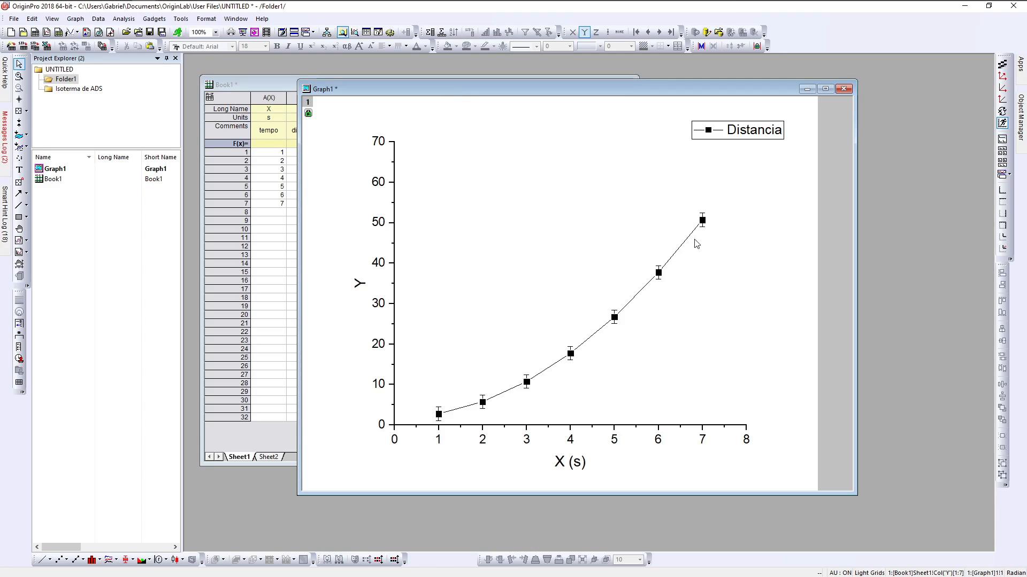
left_click(703, 223)
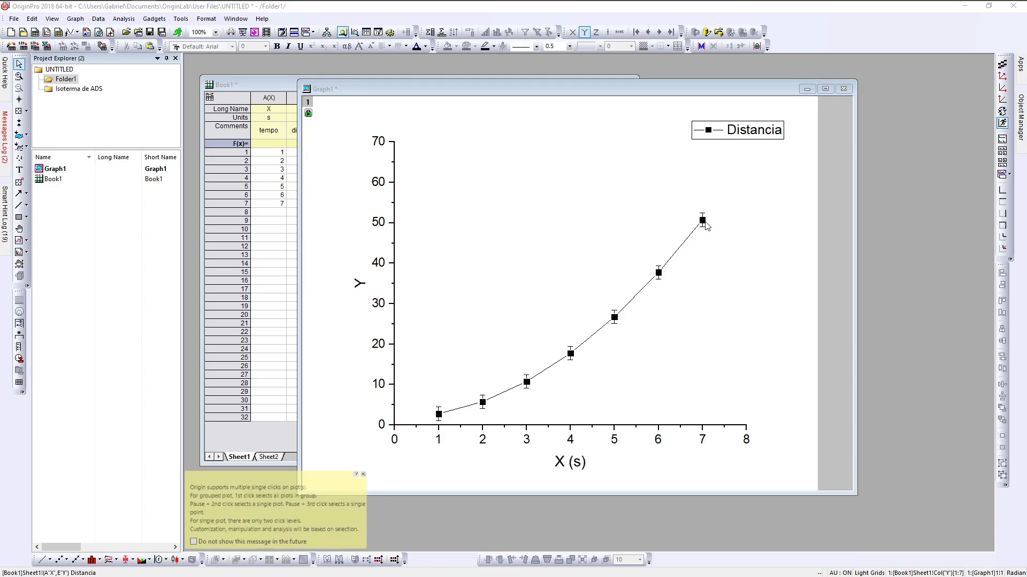
left_click_drag(1026, 144, 275, 84)
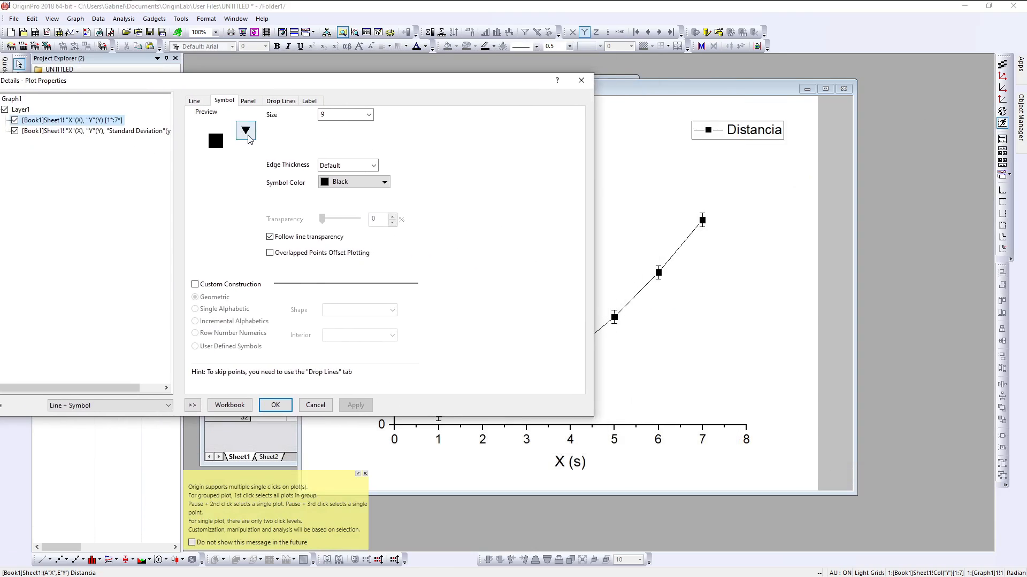
left_click(246, 131)
left_click(196, 168)
left_click(355, 181)
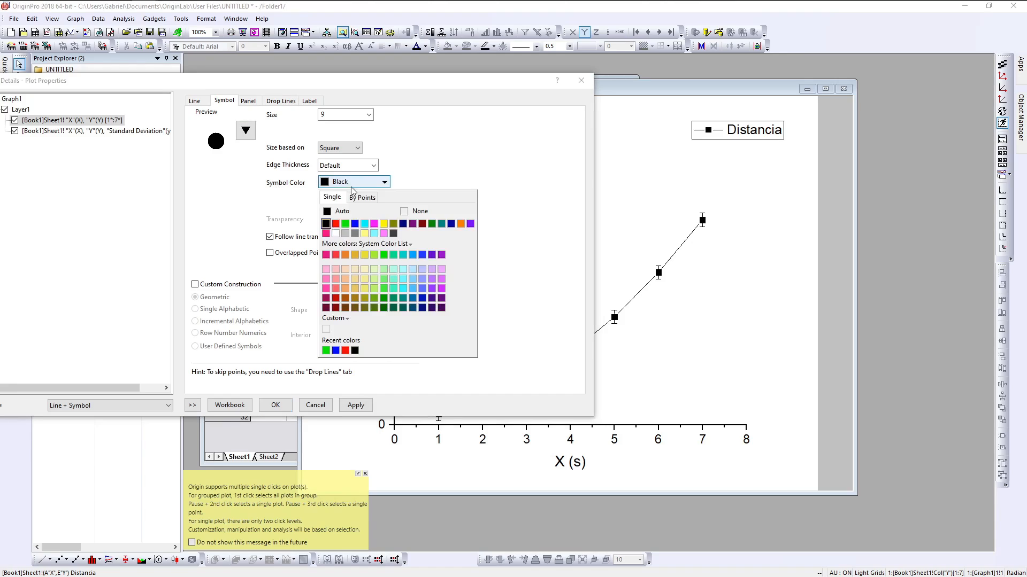
left_click(345, 224)
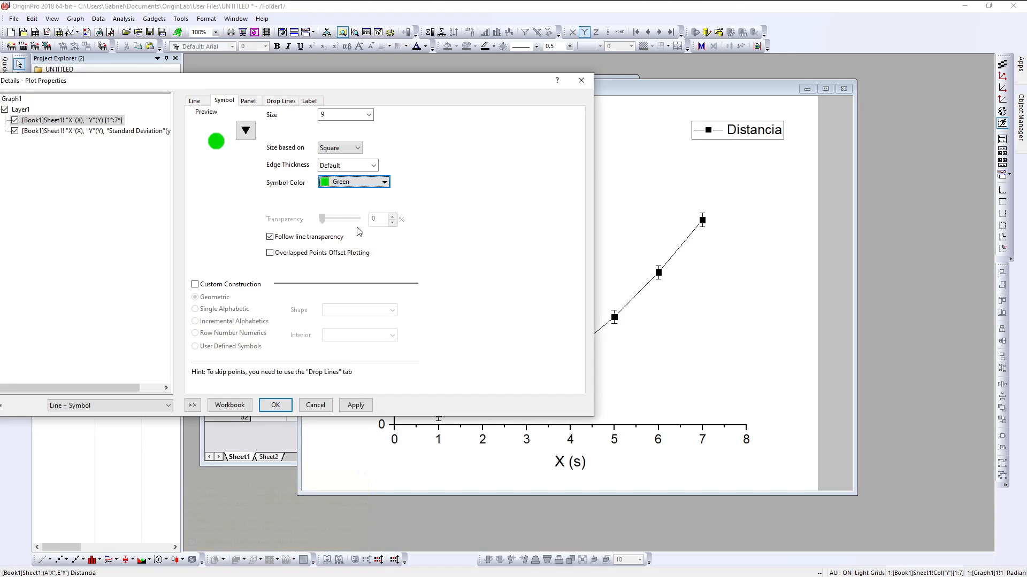
left_click(355, 405)
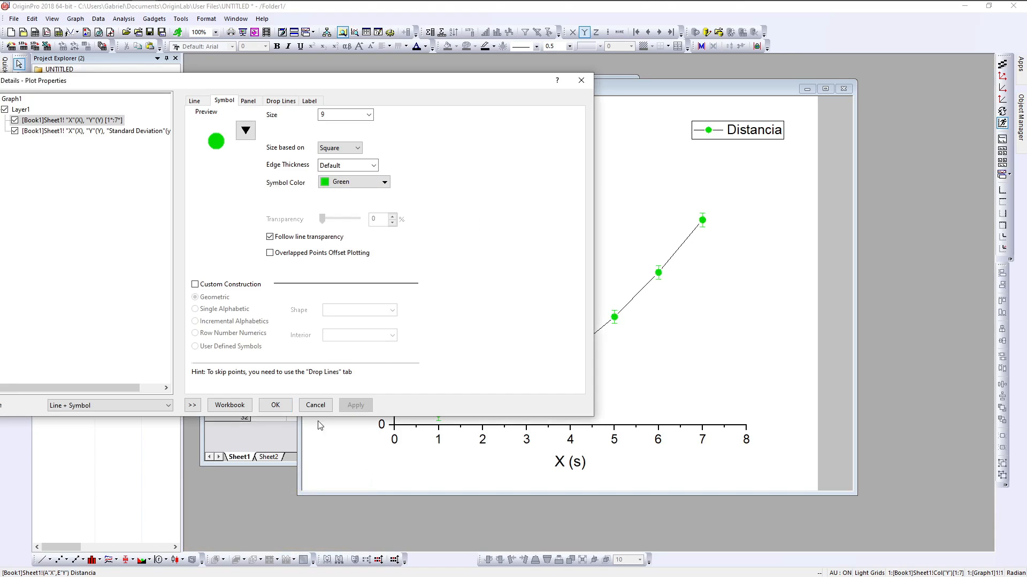
left_click(276, 405)
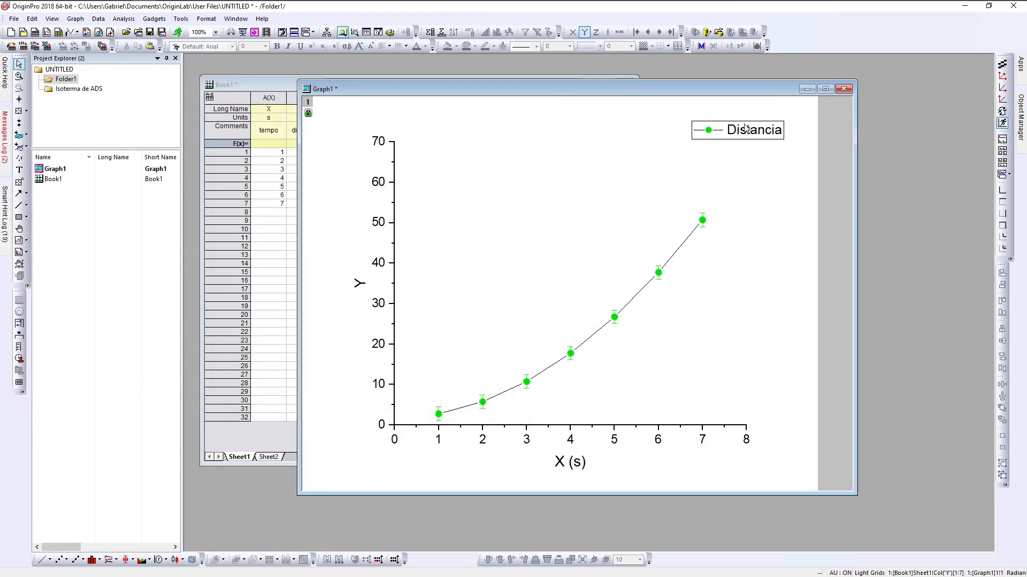
Step: Inspect the text properties of the graph legend and close them
left_click(755, 136)
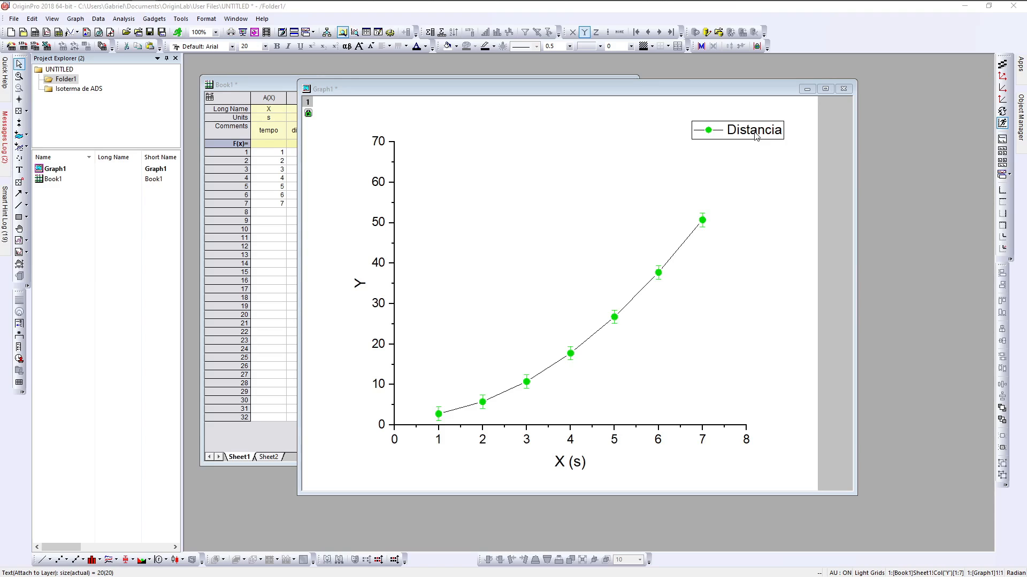
double_click(770, 131)
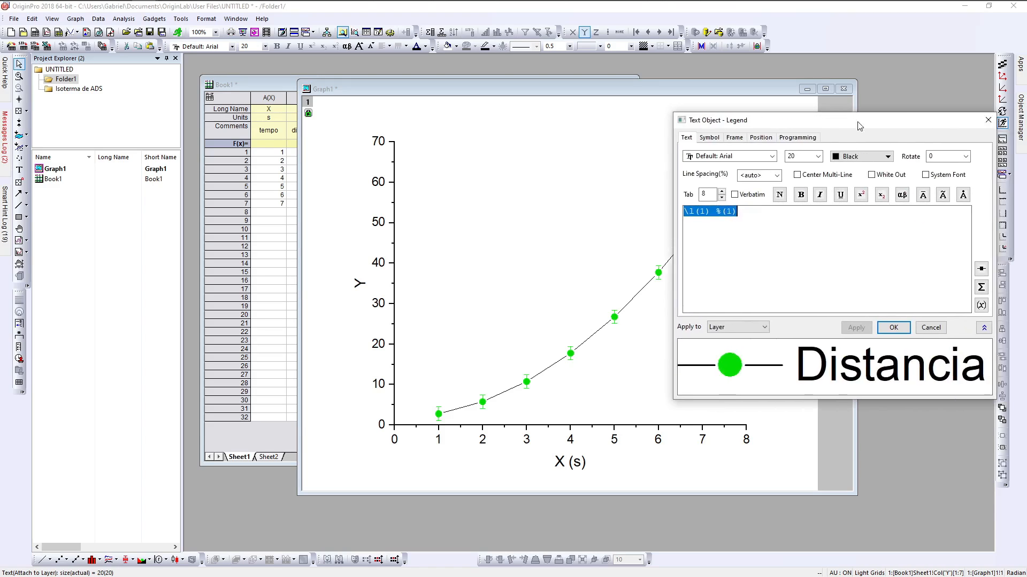
left_click_drag(788, 129, 786, 141)
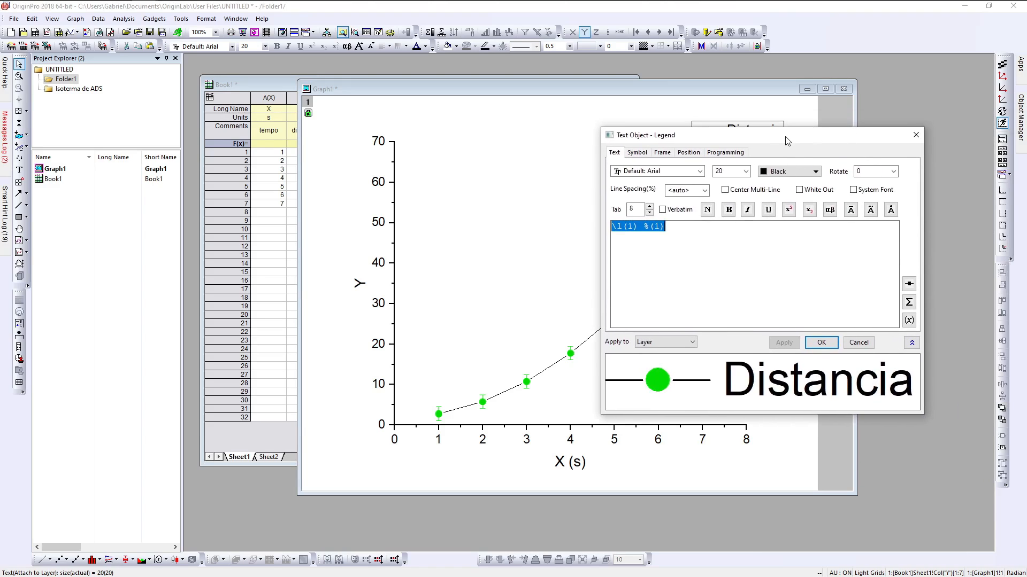
left_click(918, 137)
Step: Start an Exponential Fit on the plotted data and set its recalculation mode to Auto
left_click_drag(573, 95, 519, 92)
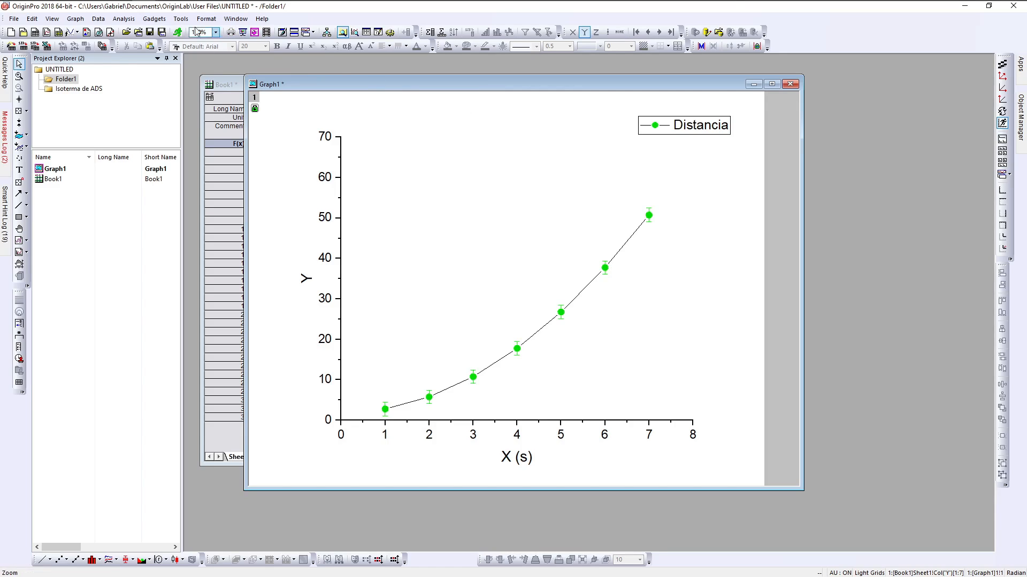
left_click(123, 20)
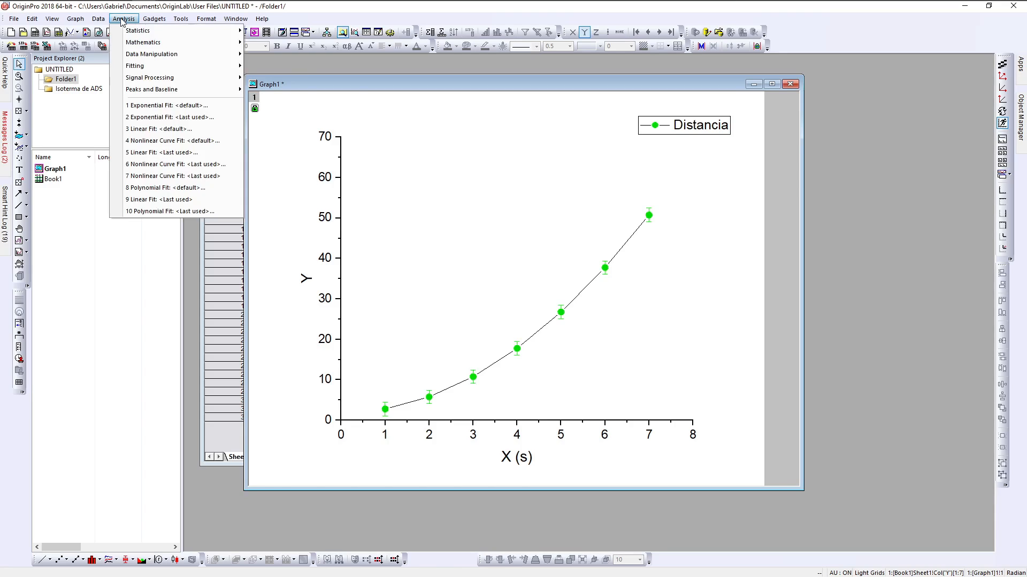
mouse_move(133, 72)
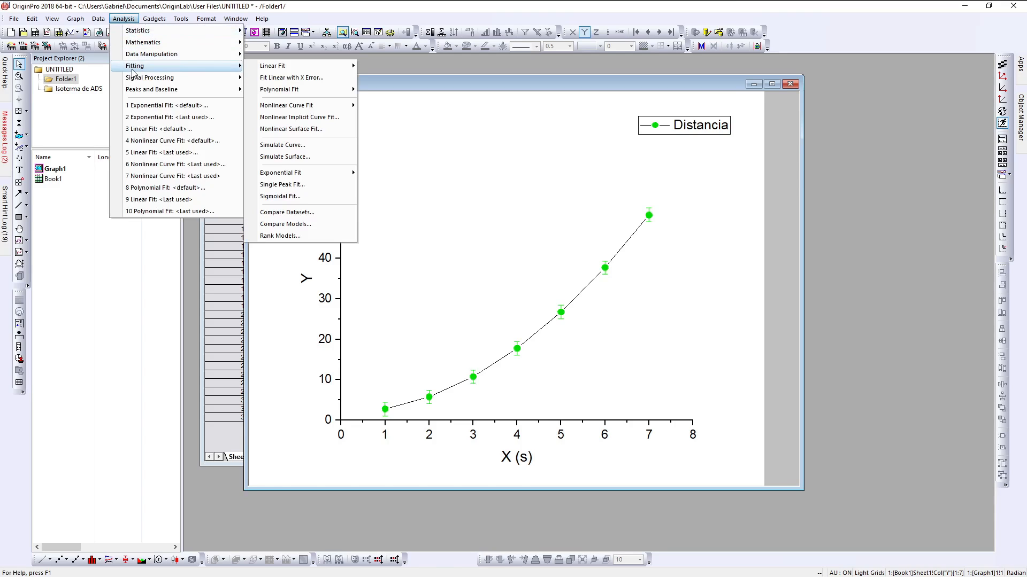
mouse_move(277, 70)
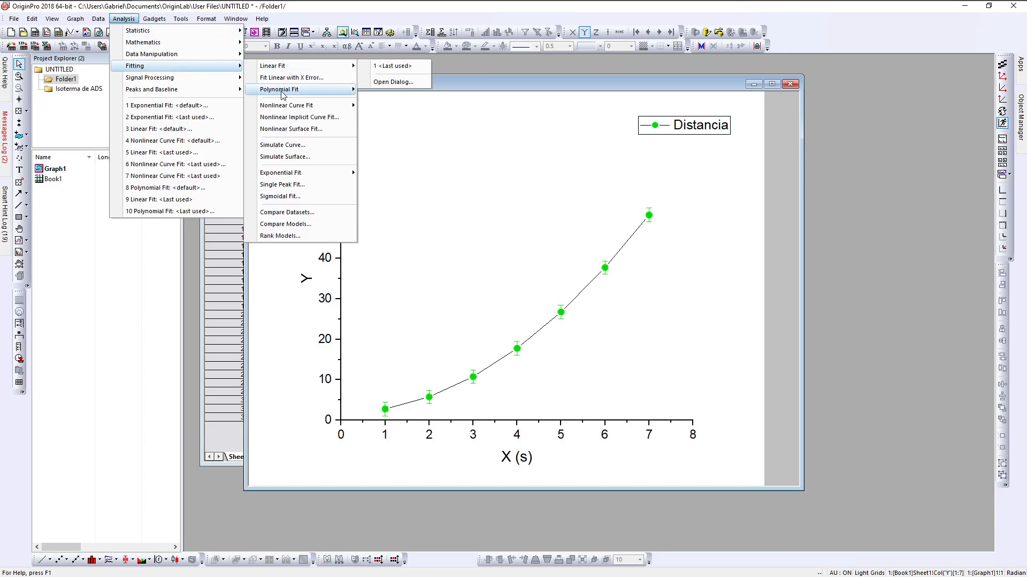
mouse_move(284, 95)
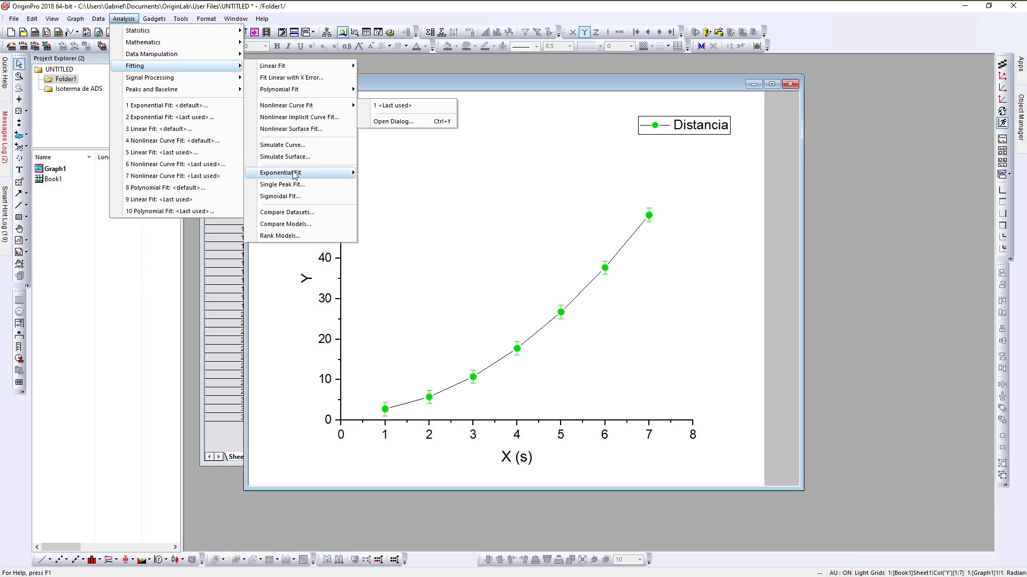
mouse_move(293, 176)
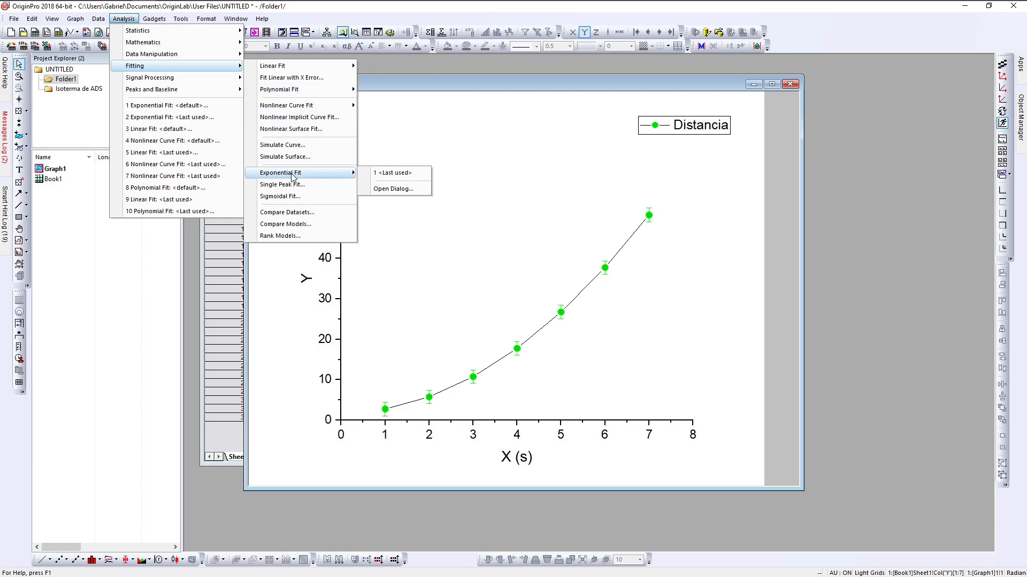
left_click(395, 189)
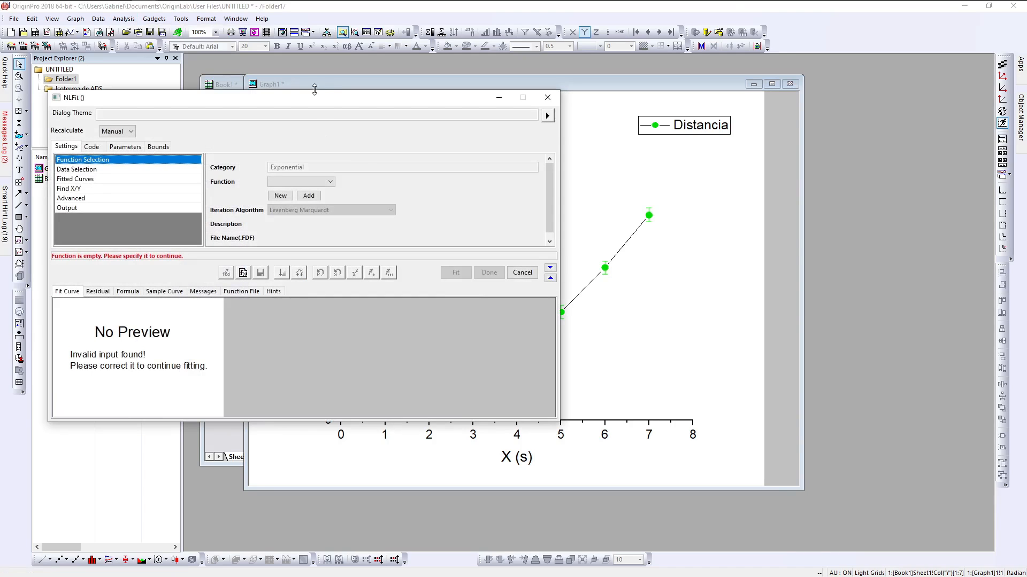
left_click_drag(305, 106, 324, 59)
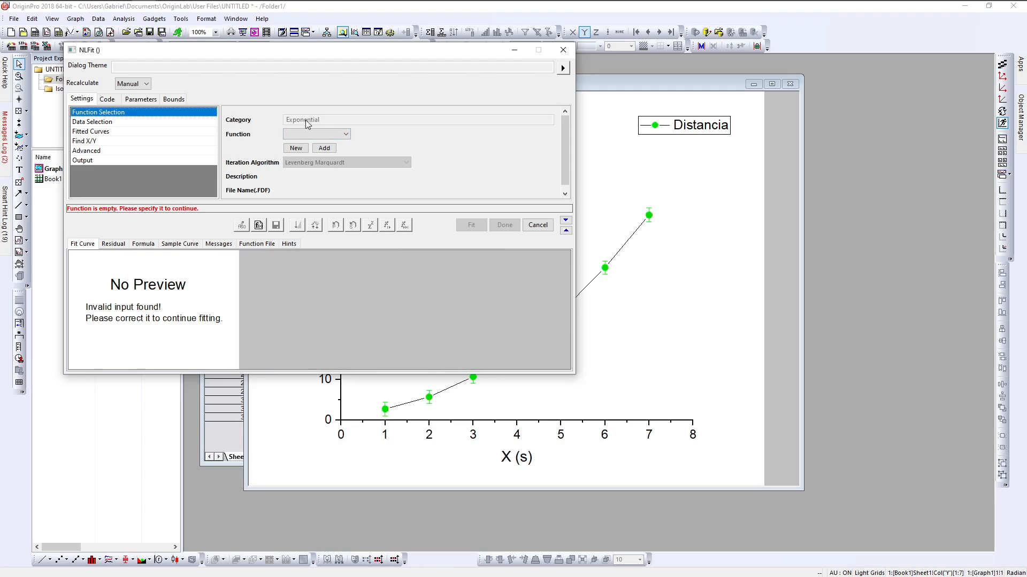
left_click(137, 85)
left_click(133, 103)
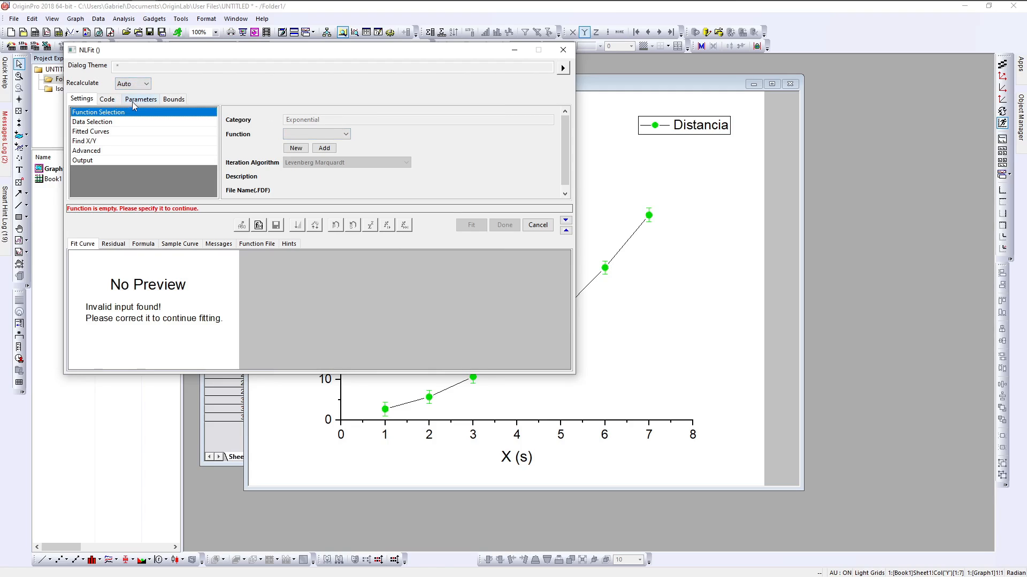
Step: Try the Chapman function for the fit and view its formula
left_click(339, 138)
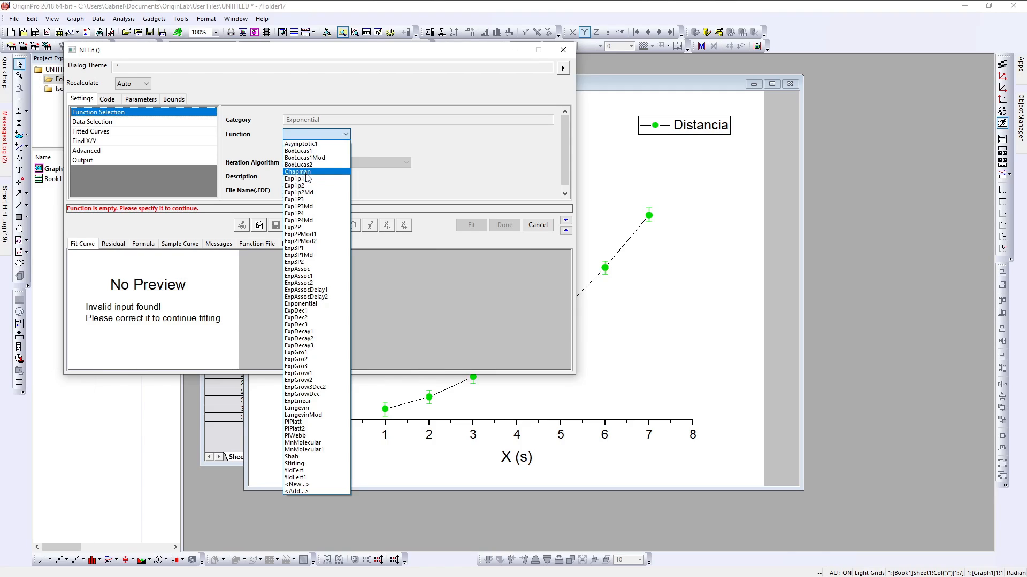
left_click(297, 172)
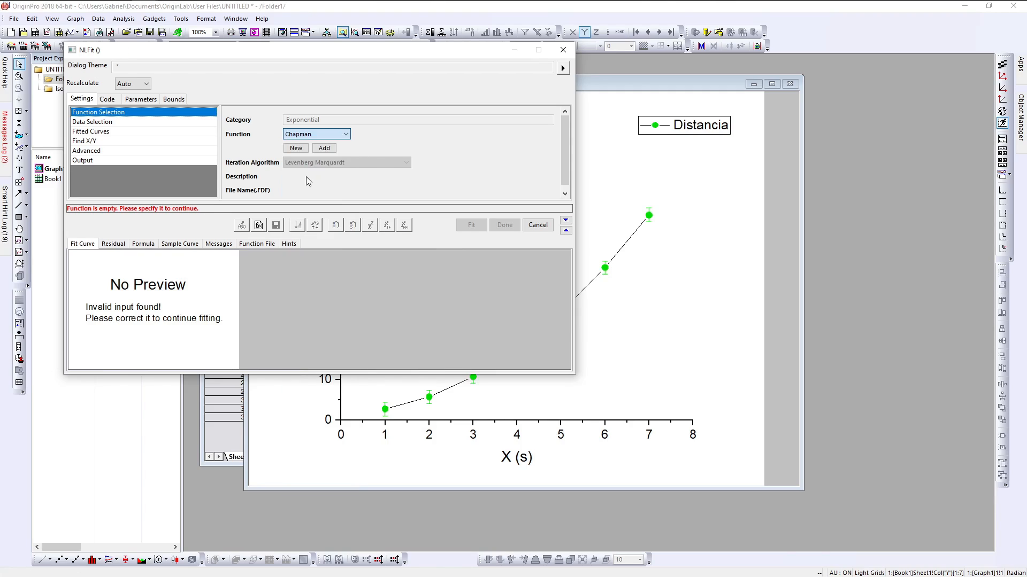
left_click_drag(329, 57, 337, 76)
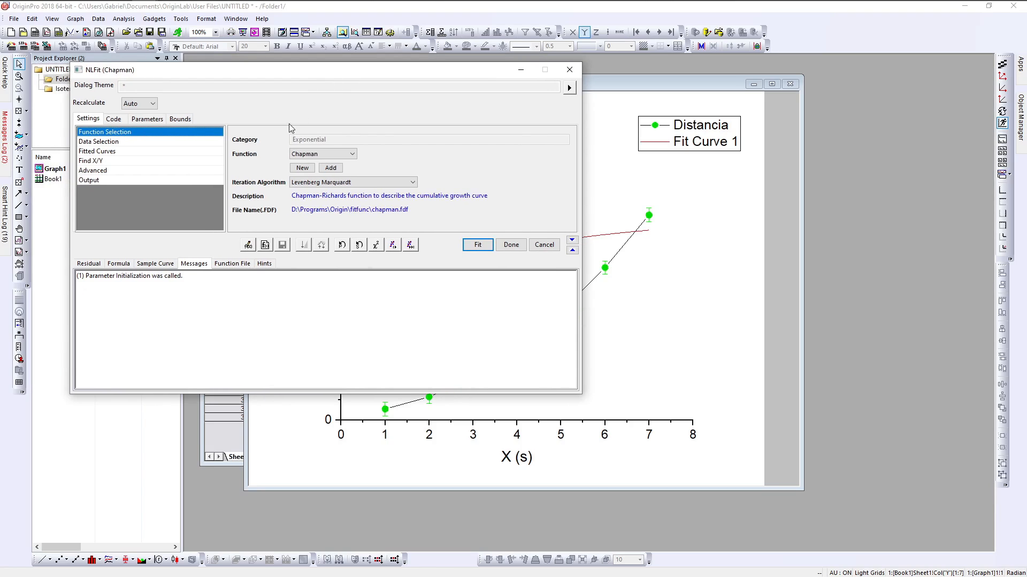
left_click(118, 264)
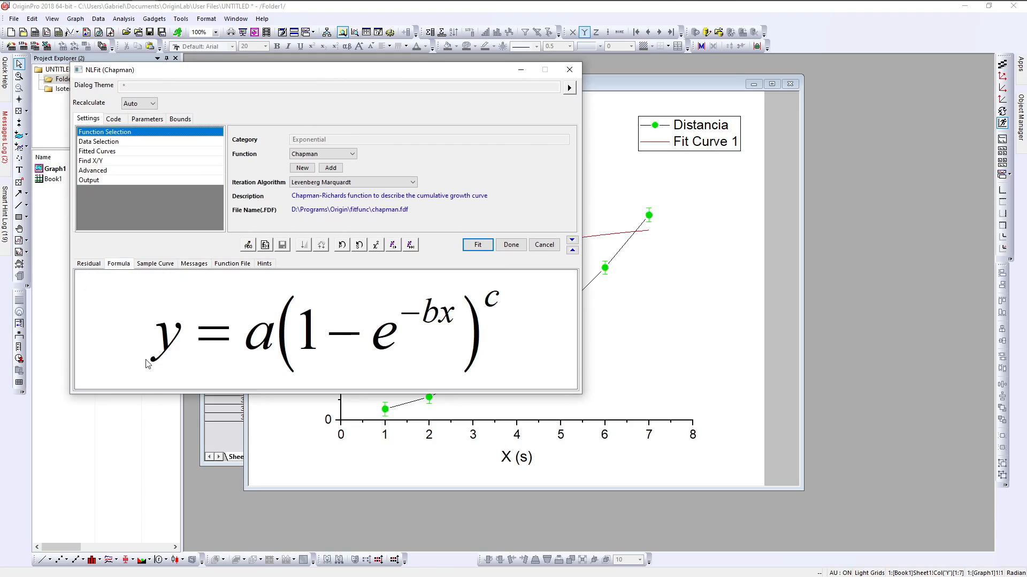
Step: Select the Exponential function, check its preview curve and formula against the data, and run the fit
left_click(329, 155)
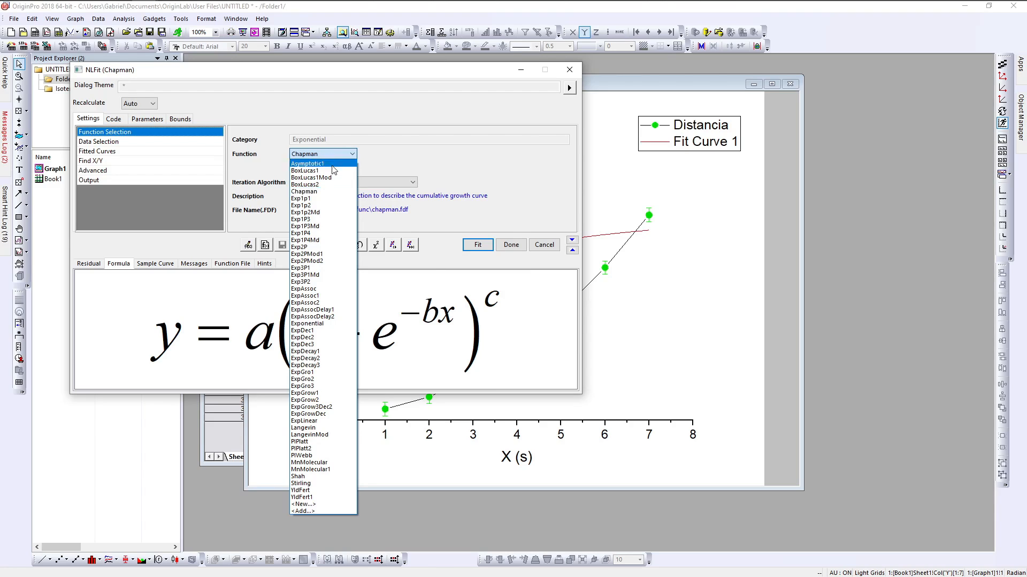
left_click(322, 325)
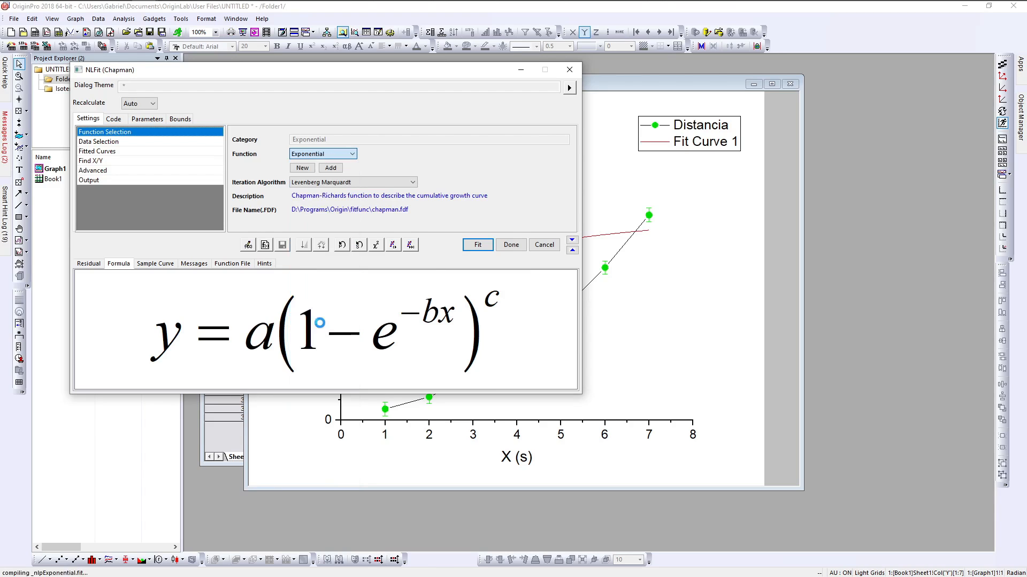
left_click_drag(342, 75, 559, 455)
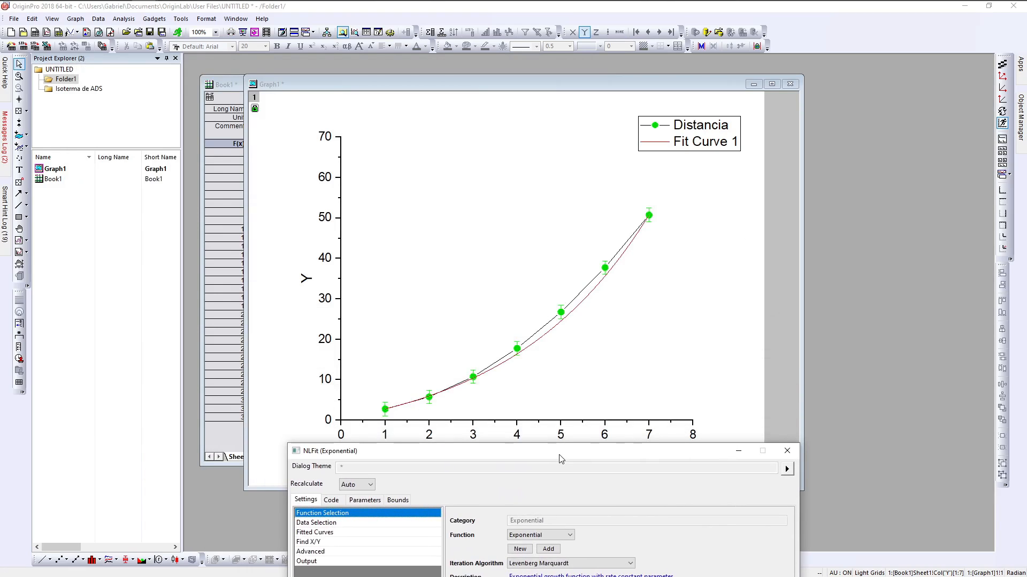
left_click_drag(560, 459, 269, 68)
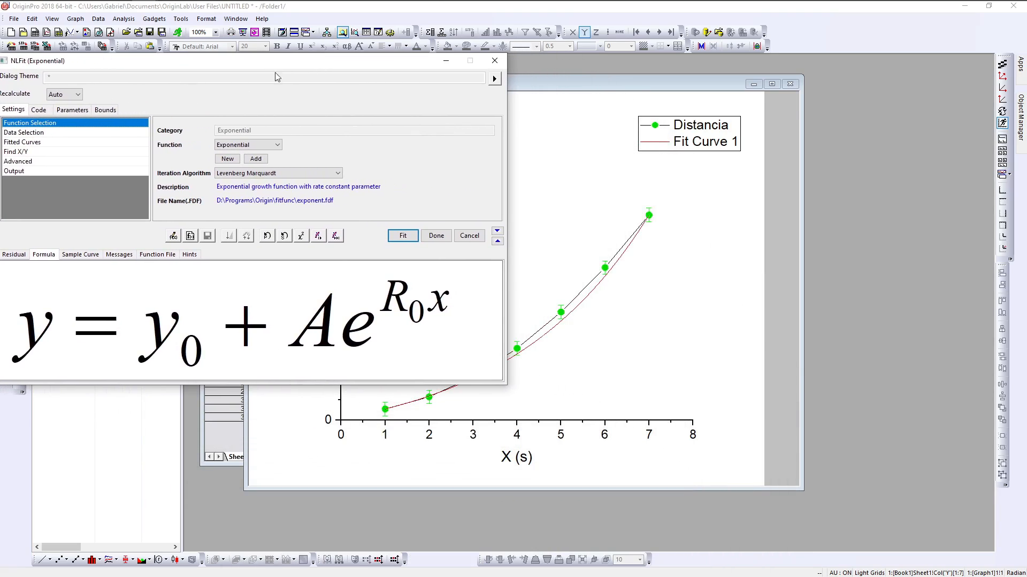
left_click(400, 237)
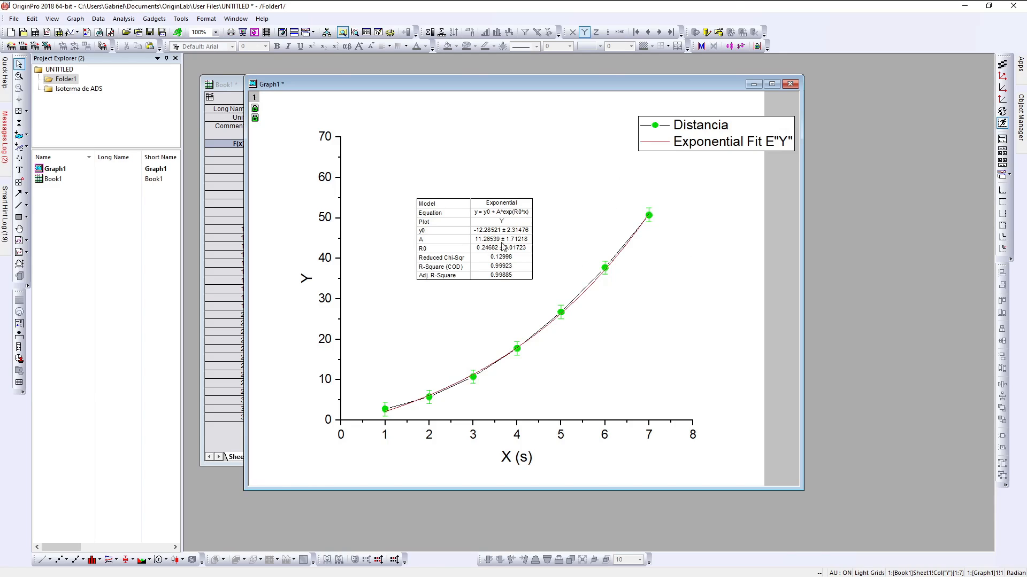
Step: Enlarge the fit results table on the graph and move it into the empty area above the curve
left_click(522, 276)
left_click_drag(533, 279, 629, 353)
left_click_drag(512, 225, 454, 144)
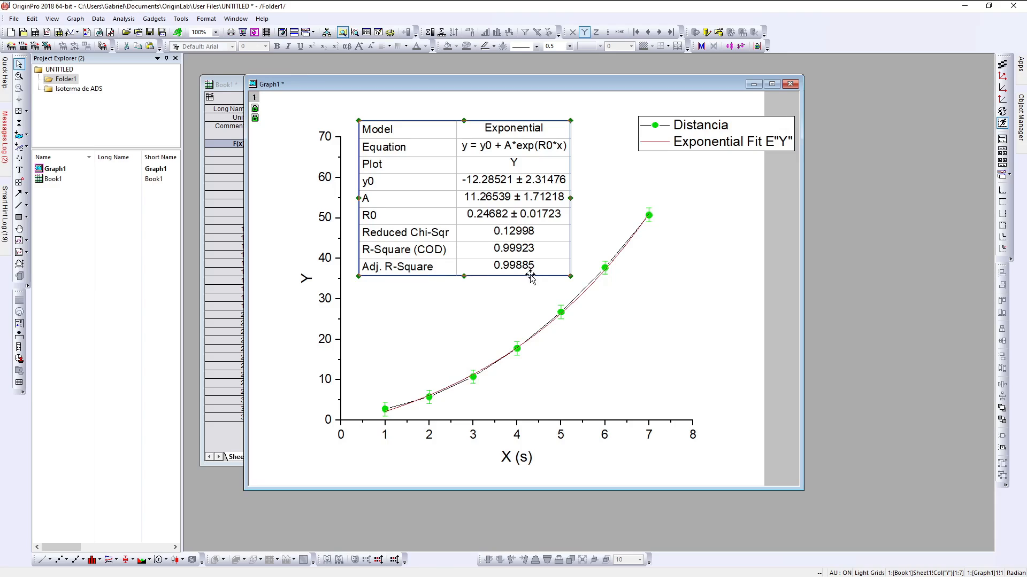
Step: Open the plot details of the exponential fit curve and set its line color to Black
left_click(592, 292)
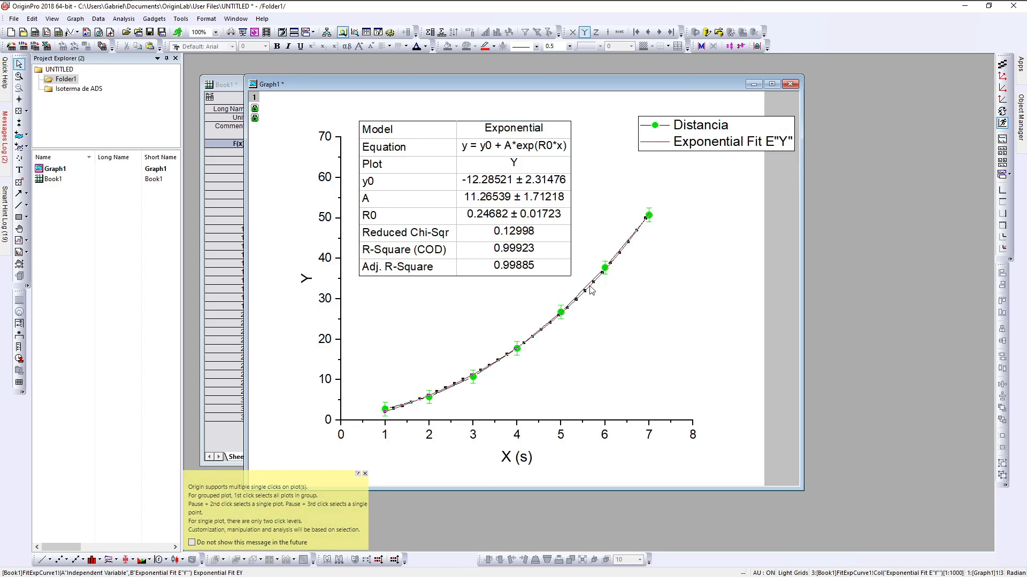
double_click(592, 290)
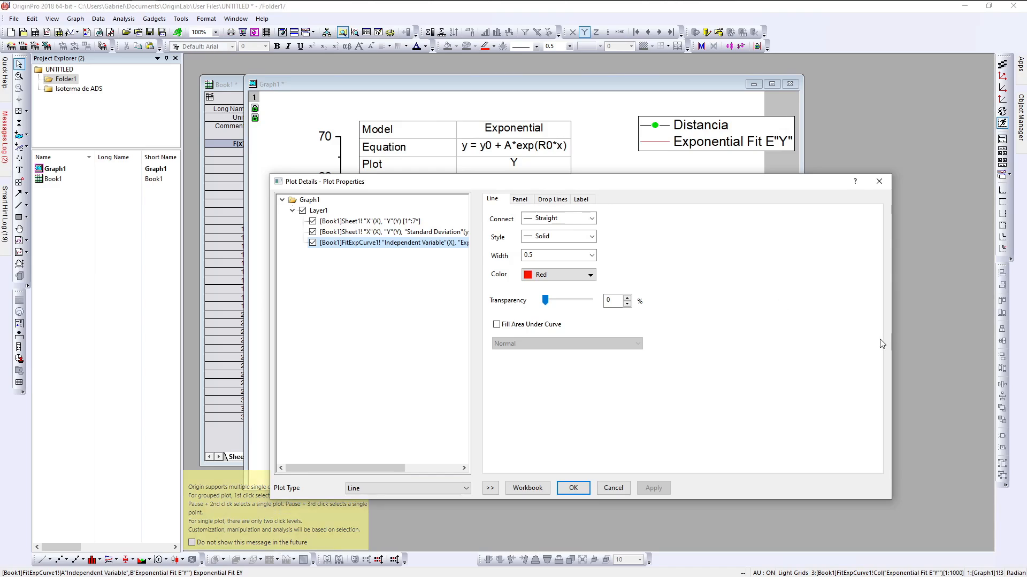
mouse_move(893, 341)
left_mouse_down()
mouse_move(828, 341)
mouse_move(888, 340)
left_mouse_up()
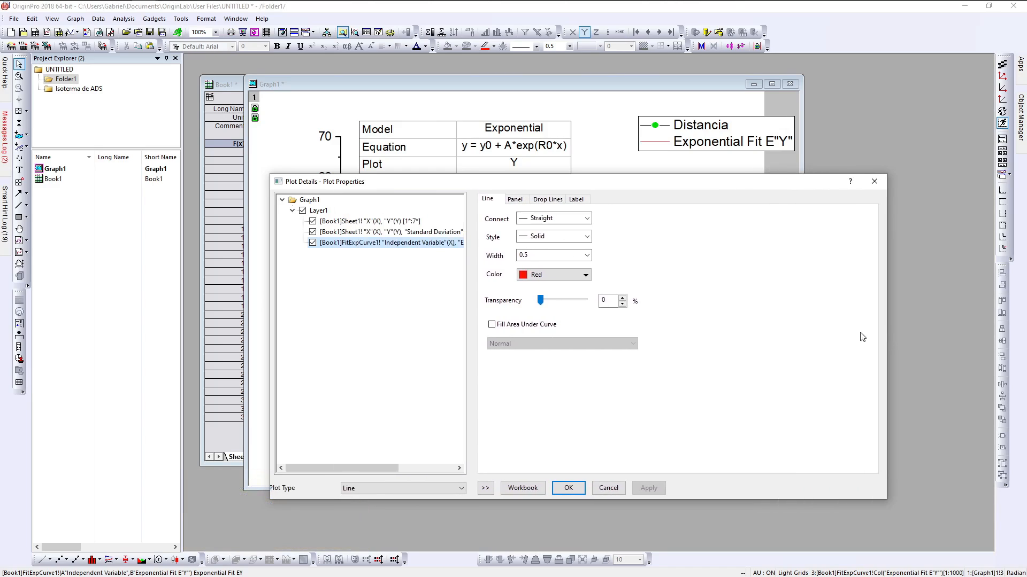
left_click_drag(607, 185, 611, 151)
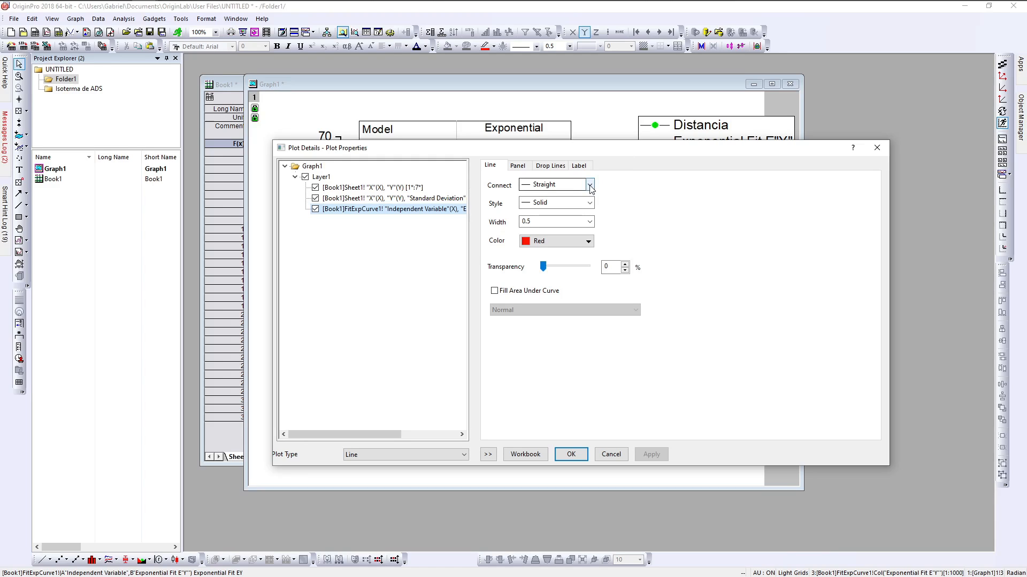
left_click(559, 241)
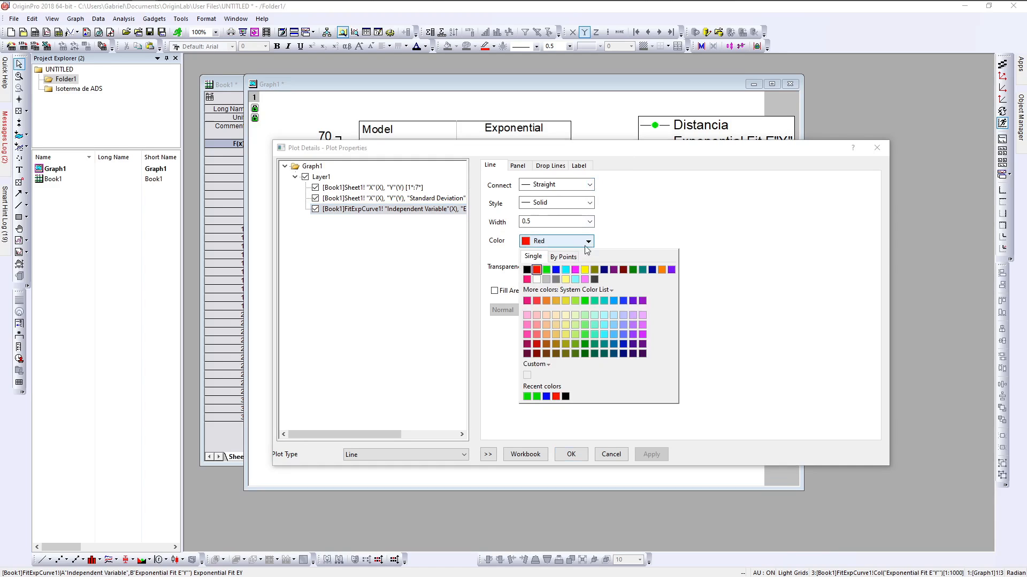
left_click(530, 270)
Step: Set the fit curve's line connection to 3 Point Segment and its style to Dash, and apply the changes
left_click(589, 187)
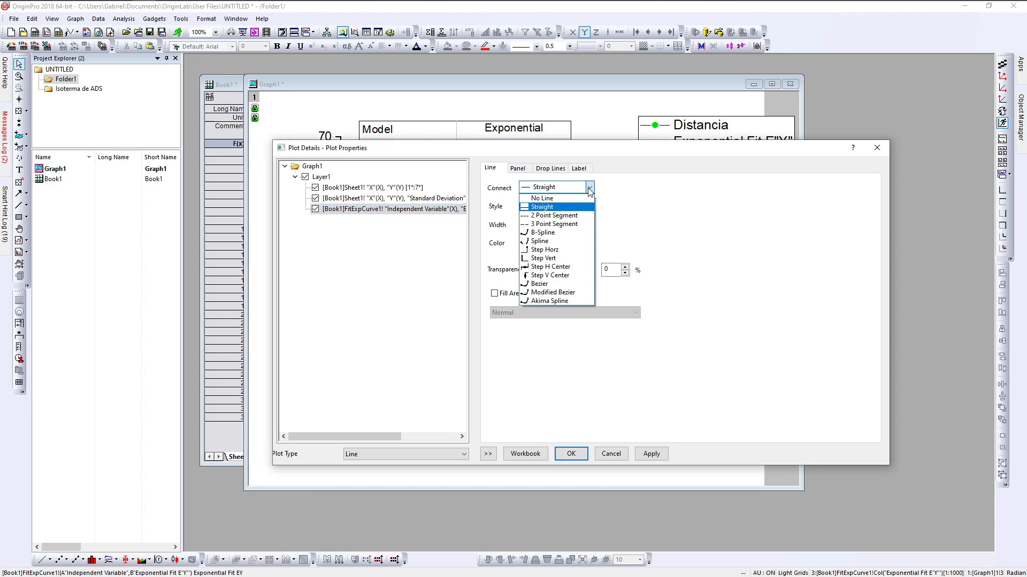
left_click(569, 227)
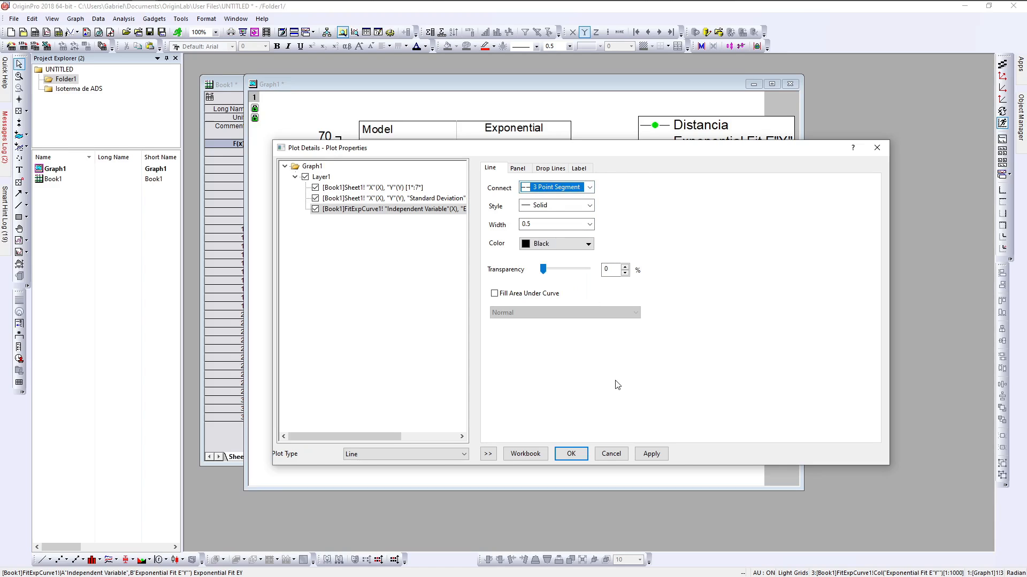
left_click(589, 205)
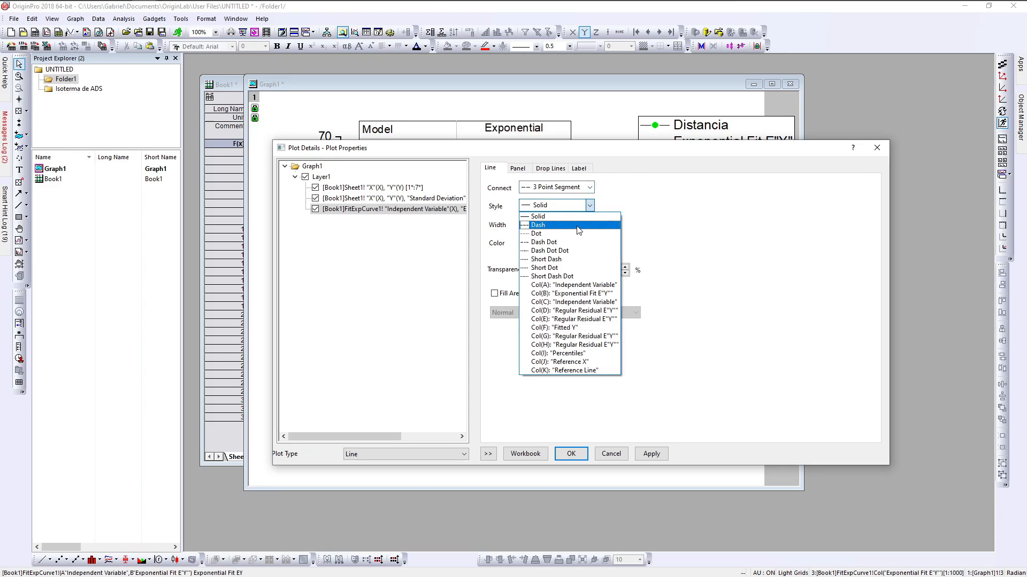
left_click(598, 235)
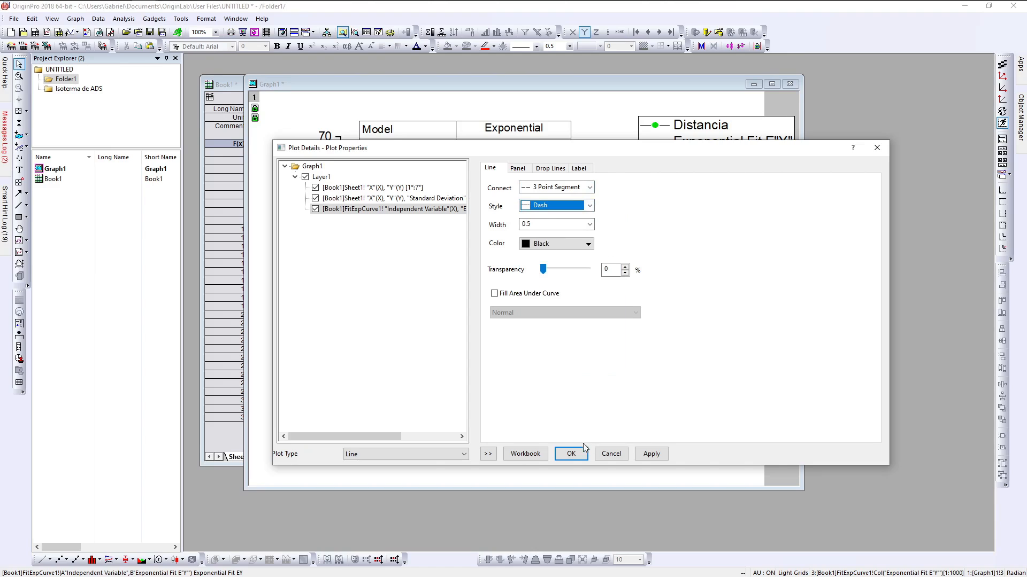
left_click(571, 454)
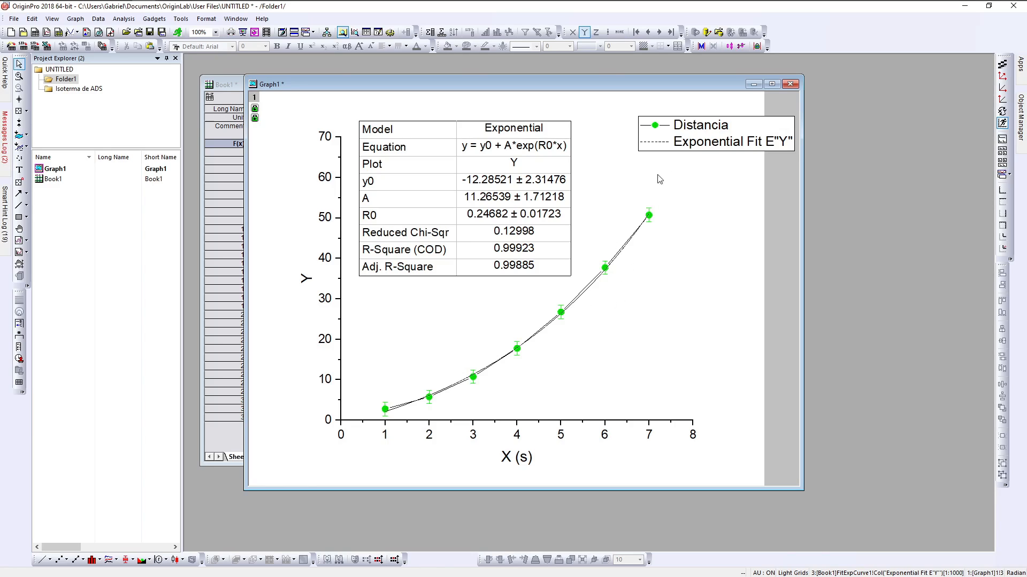
Step: Magnify the curve between X = 6 and X = 7 to compare the data and fit lines, and restore the full scale
left_click(20, 77)
left_click_drag(576, 270, 655, 228)
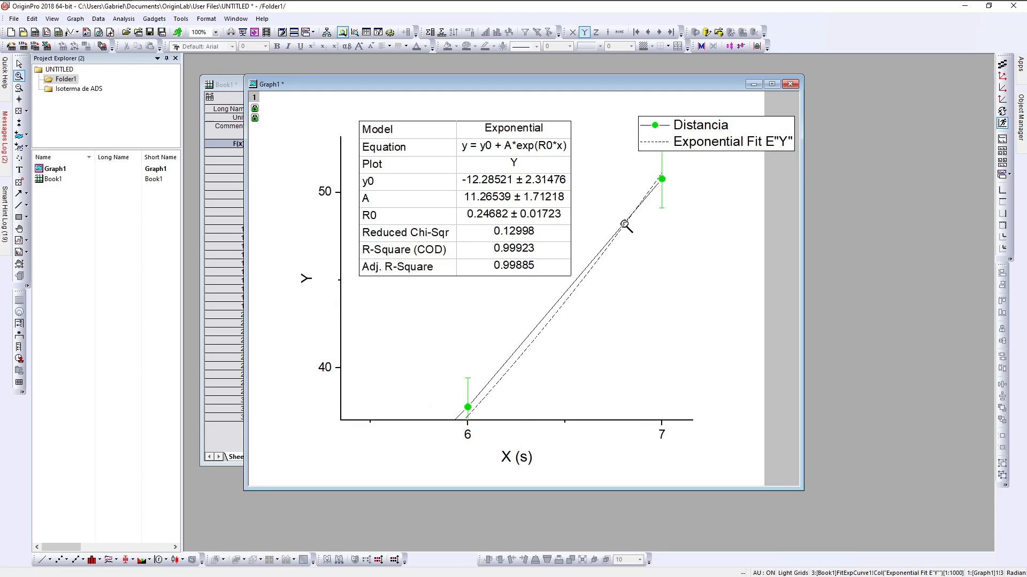
left_click(20, 88)
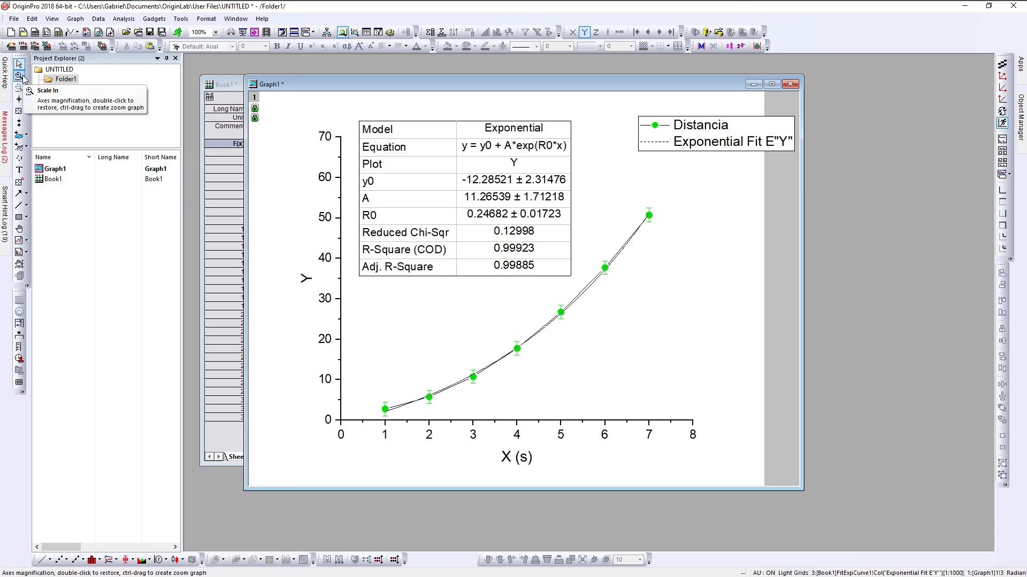
Step: Read the coordinates of the data point at X = 4 with a cross-hair
left_click(19, 99)
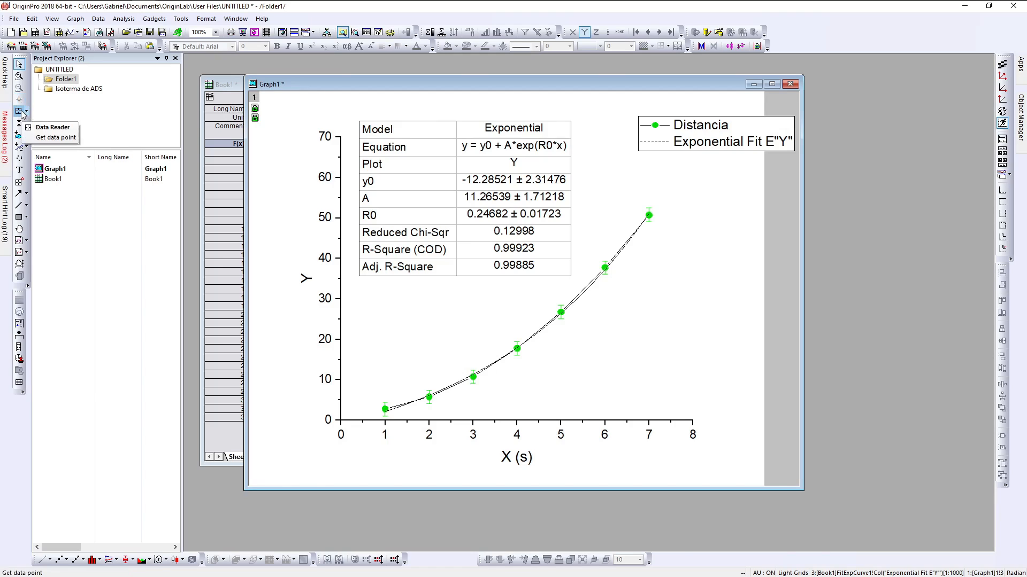
left_click(20, 99)
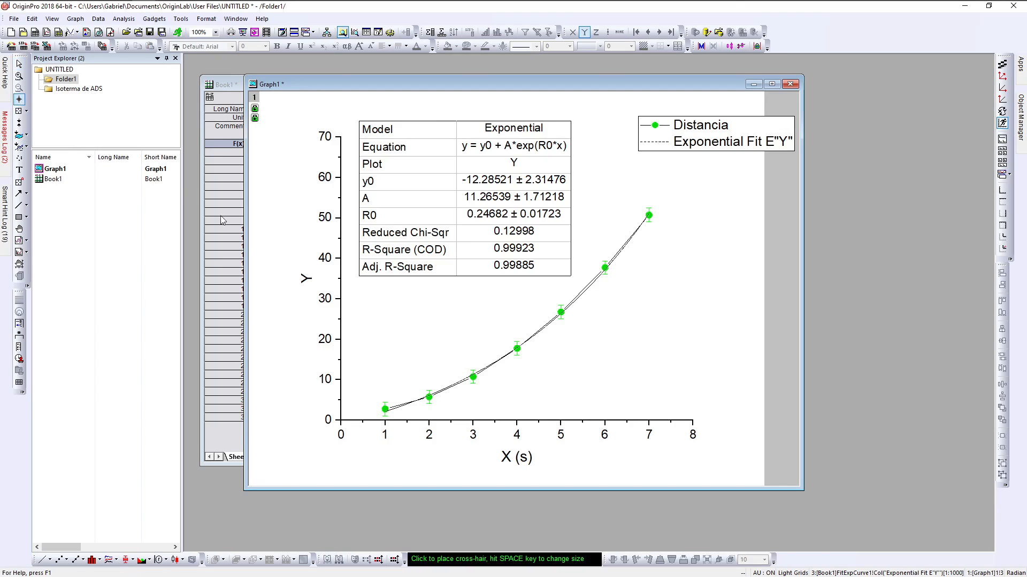
left_click(516, 348)
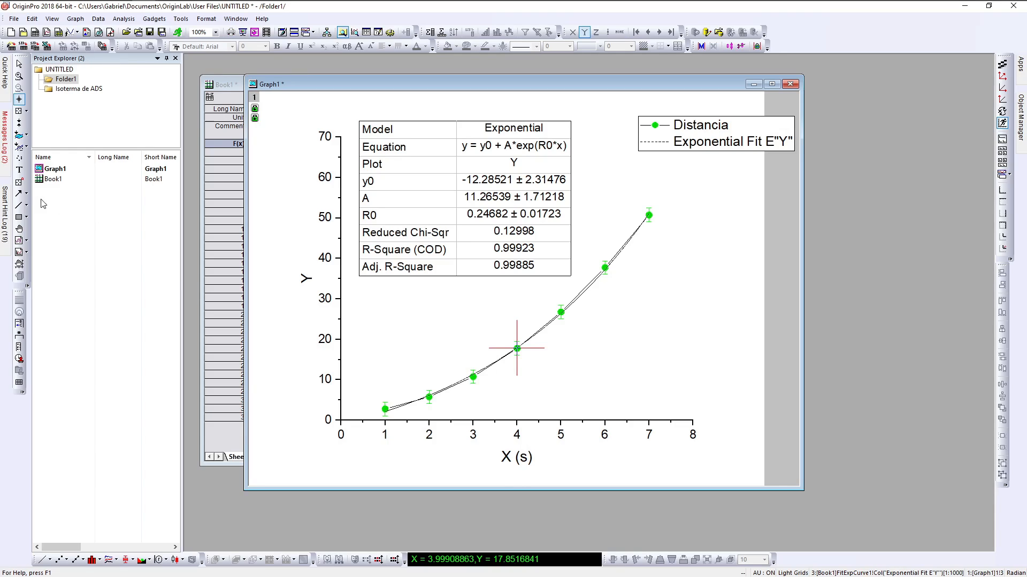
Step: Draw an arrow pointing to the data point at X = 4 and label it 3.99
left_click(20, 195)
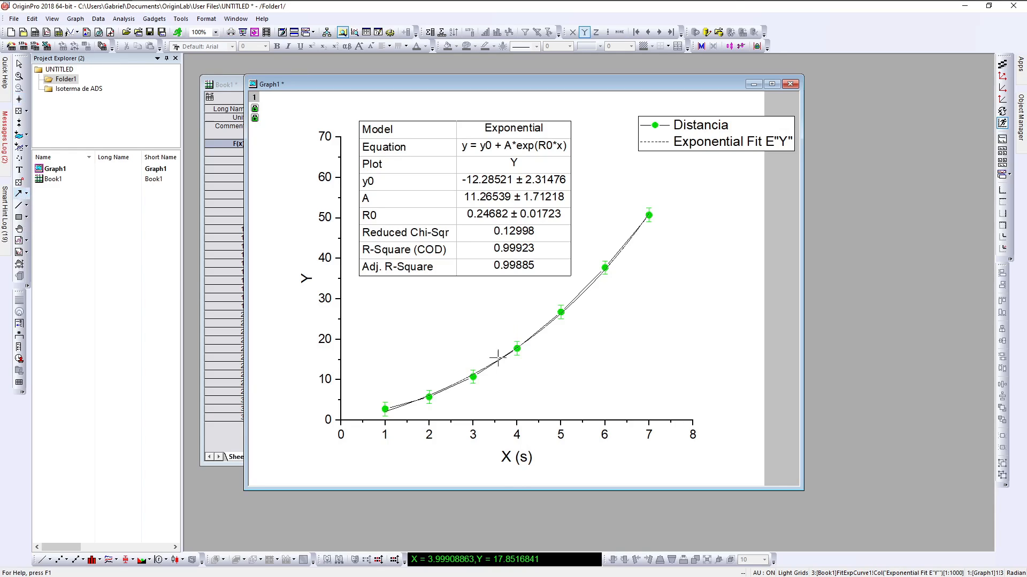
left_click_drag(522, 355, 522, 356)
left_click(19, 170)
left_click(544, 372)
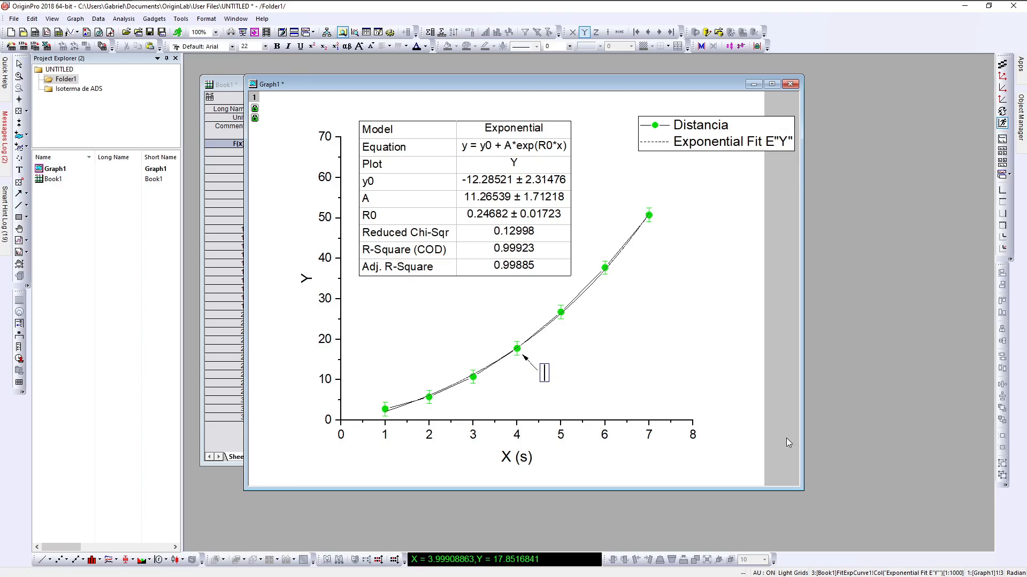
type("3.99")
key("Return")
left_click(658, 364)
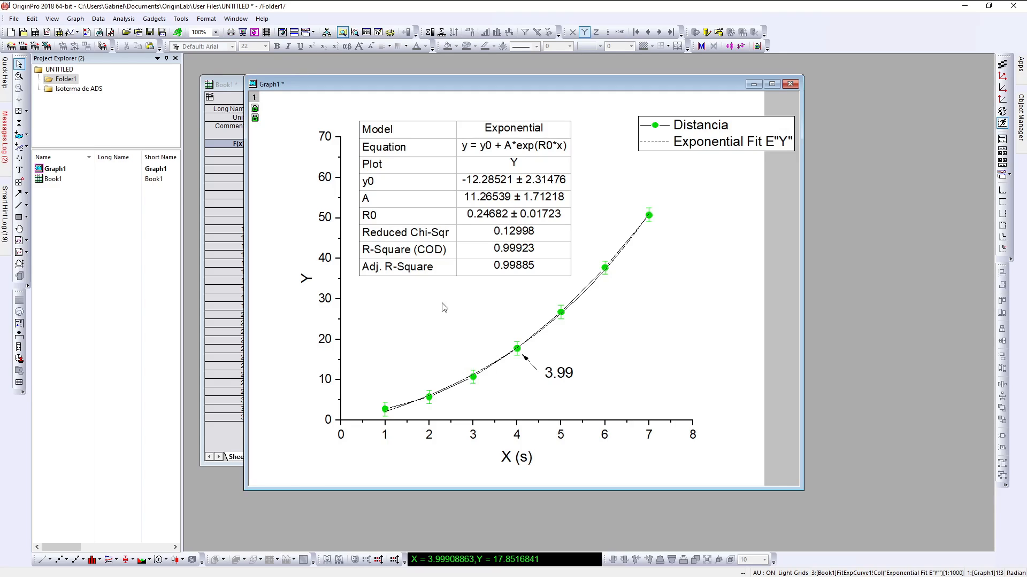
Step: Open the Isoterma de ADS folder, reposition the Book2 worksheet and examine its mean Ce and Qe columns
left_click(77, 91)
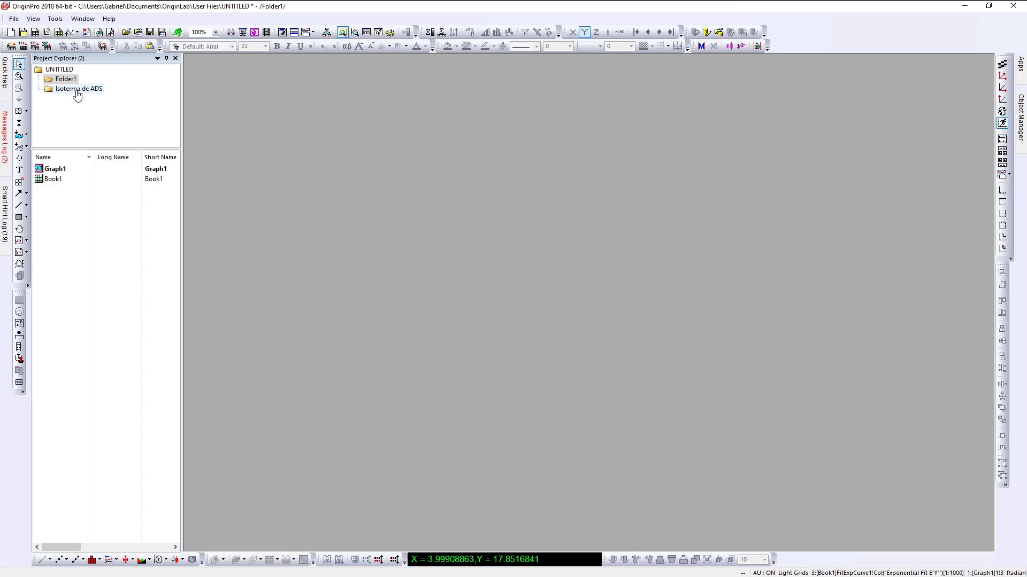
left_click_drag(357, 86, 322, 68)
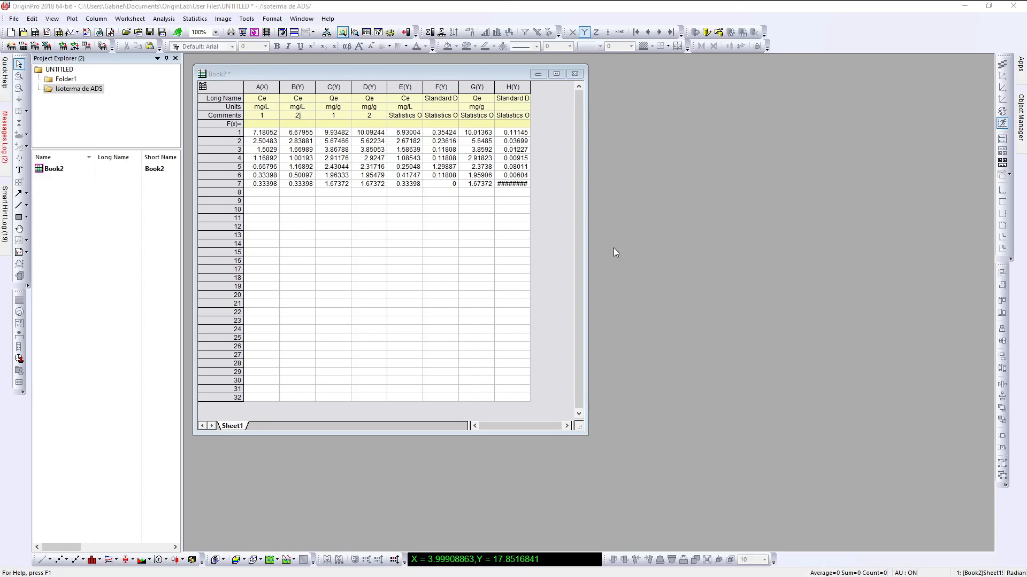
left_click(374, 134)
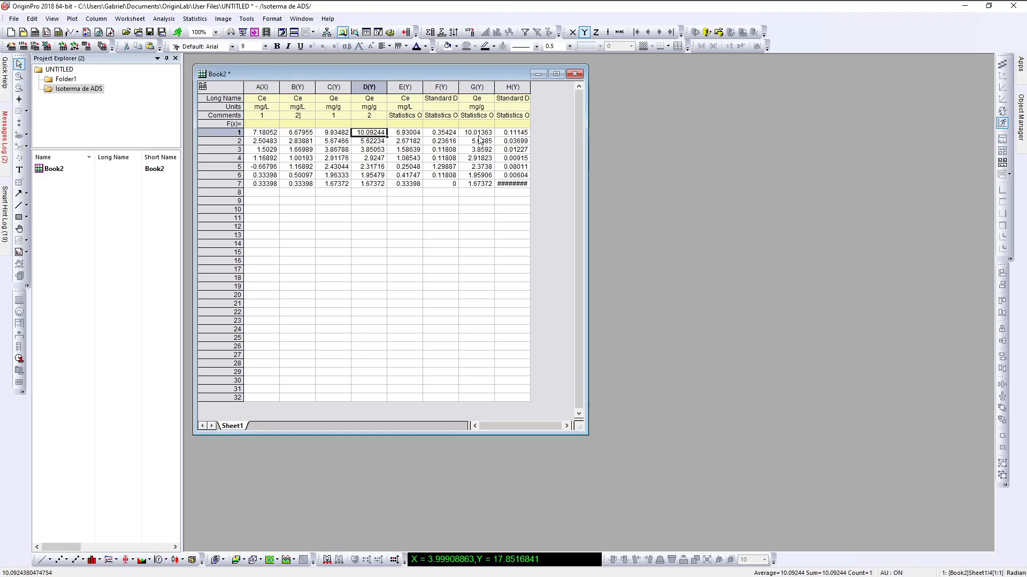
left_click_drag(479, 143, 481, 185)
left_click_drag(404, 133, 417, 185)
left_click(485, 133)
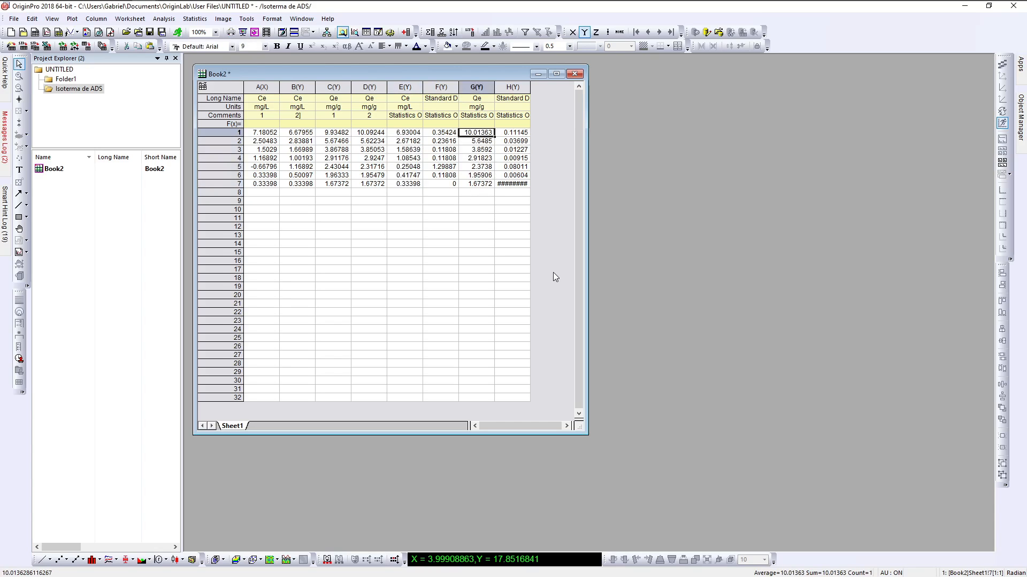
left_click(547, 271)
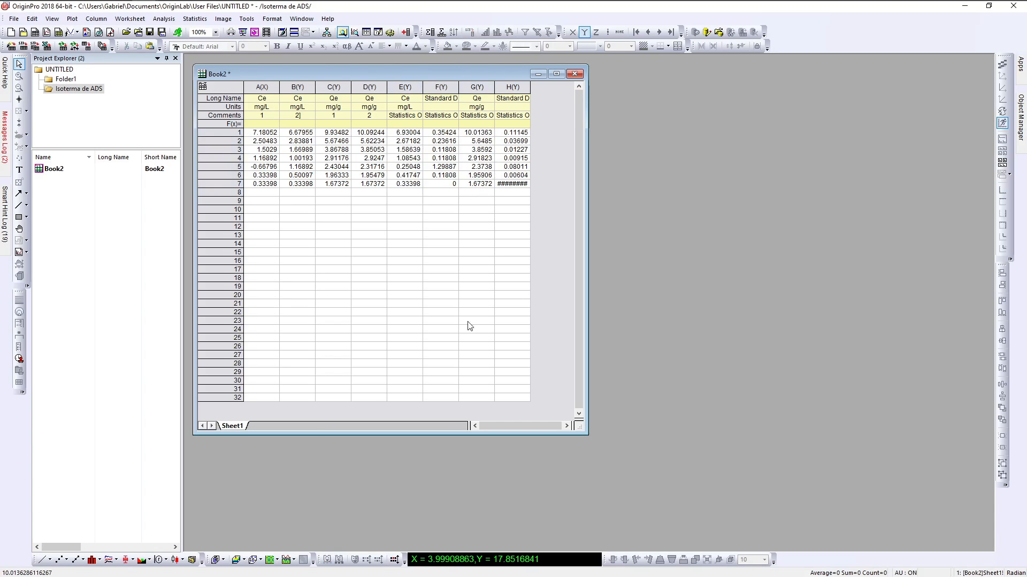
Step: Create a scatter plot from Book2 with column E (Ce) as X and column G (Qe) as Y
left_click(58, 561)
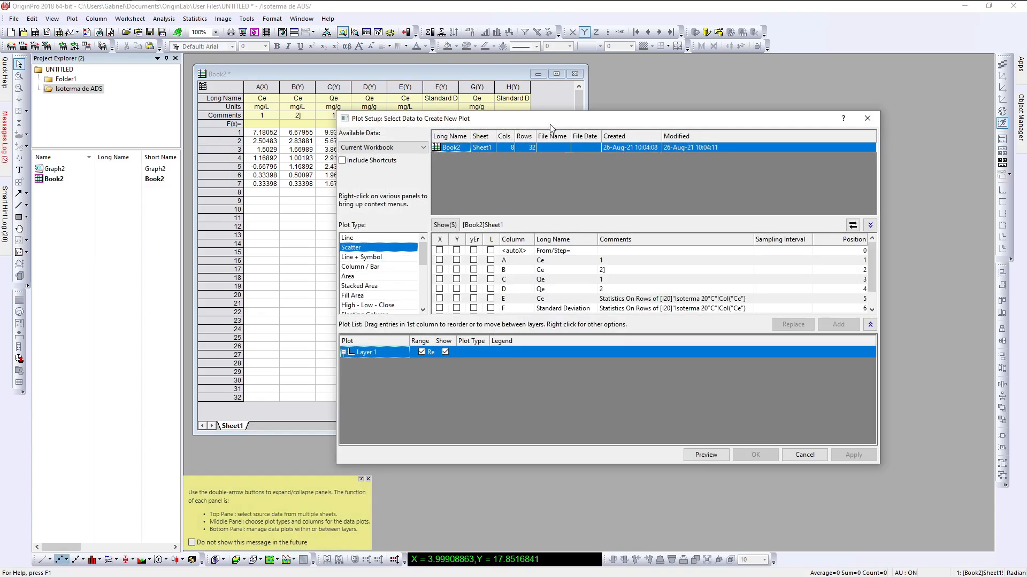
left_click_drag(531, 145, 449, 186)
scroll(546, 345, "down", 1)
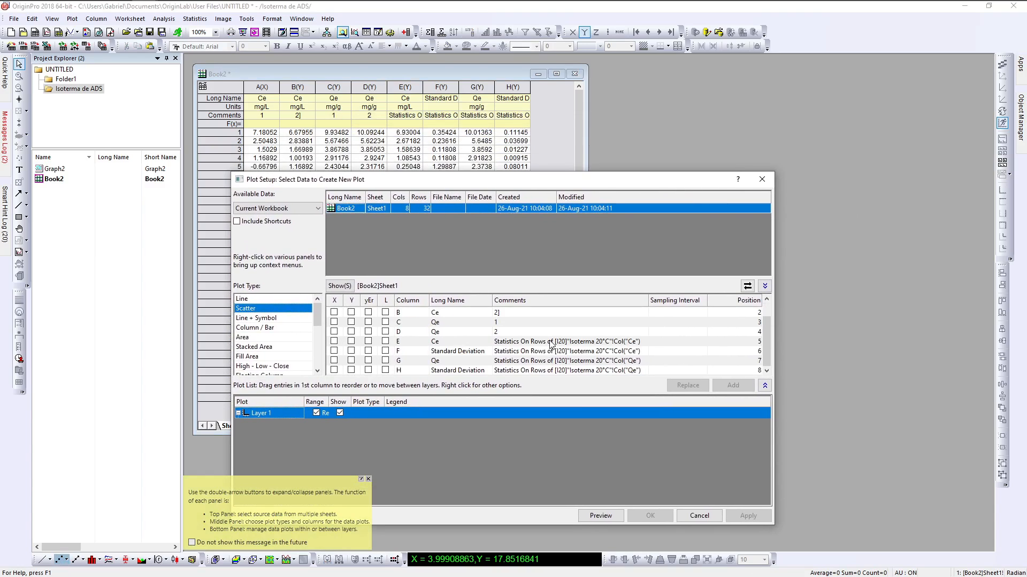
left_click(351, 361)
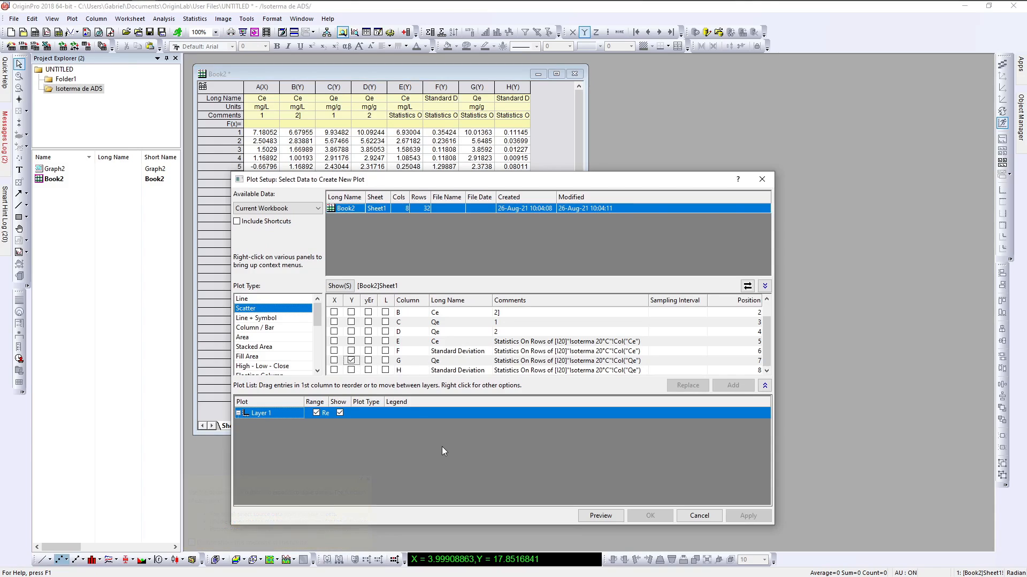
left_click(334, 342)
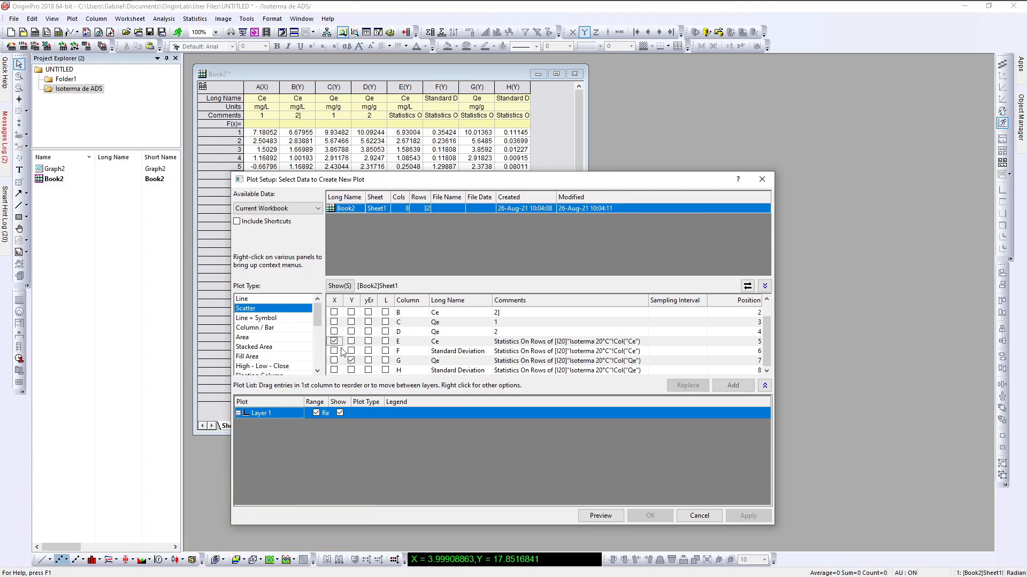
left_click(733, 386)
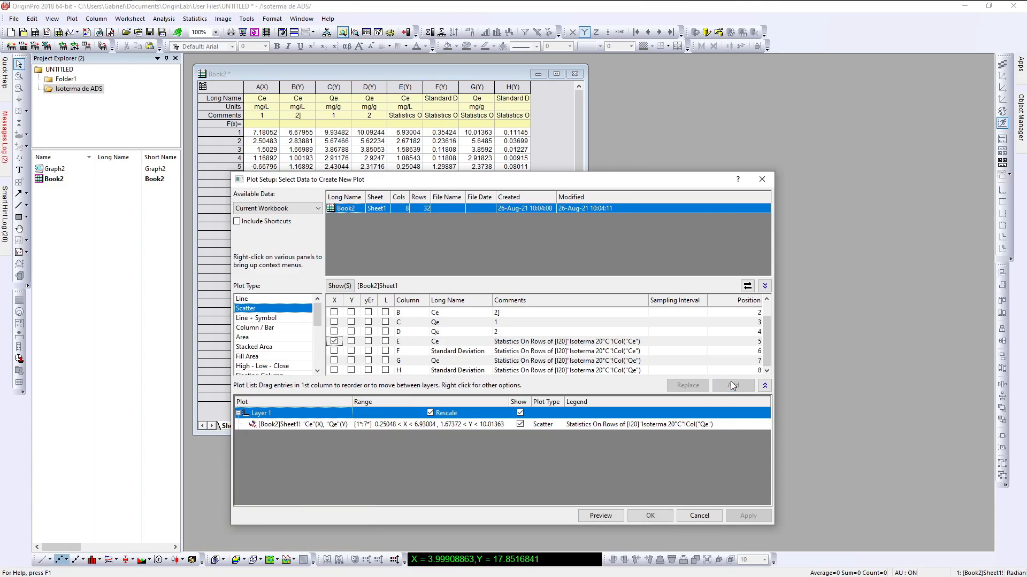
left_click(642, 518)
Step: Resize the new scatter graph window and place it beside the data columns of the worksheet
left_click_drag(380, 132, 751, 176)
left_click_drag(891, 351, 972, 447)
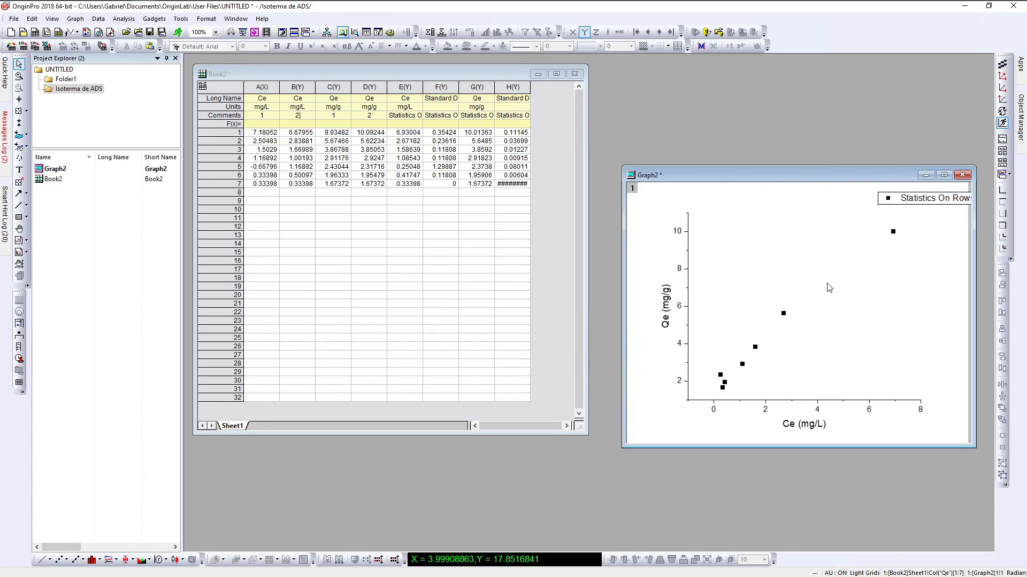
left_click_drag(746, 176, 659, 123)
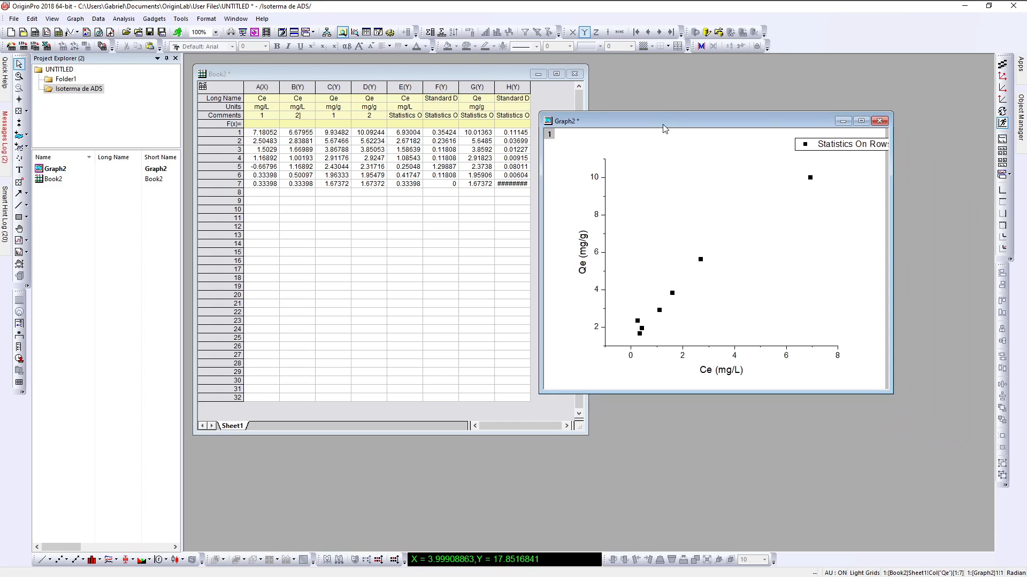
left_click_drag(661, 126, 657, 118)
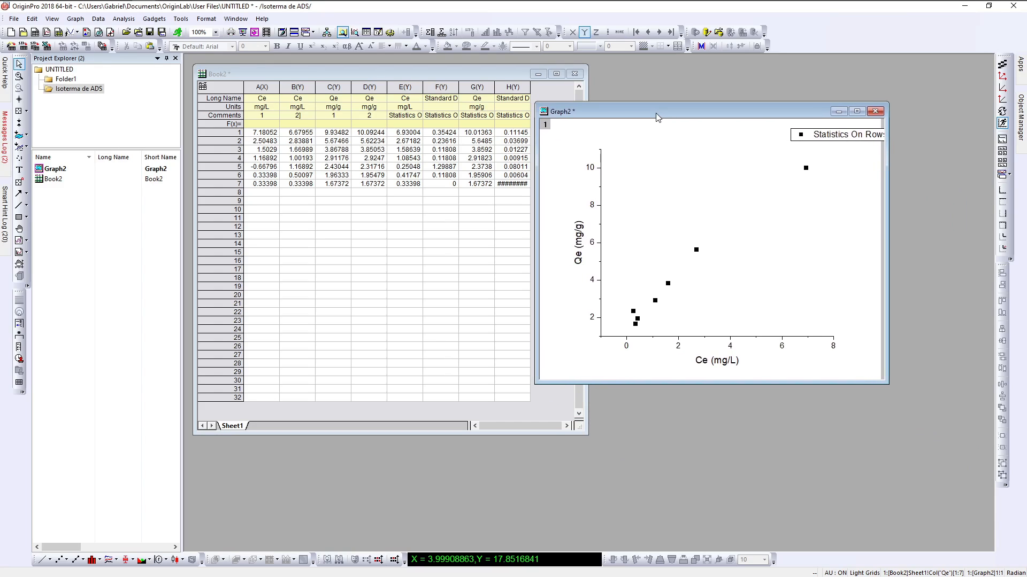
left_click_drag(656, 118, 666, 122)
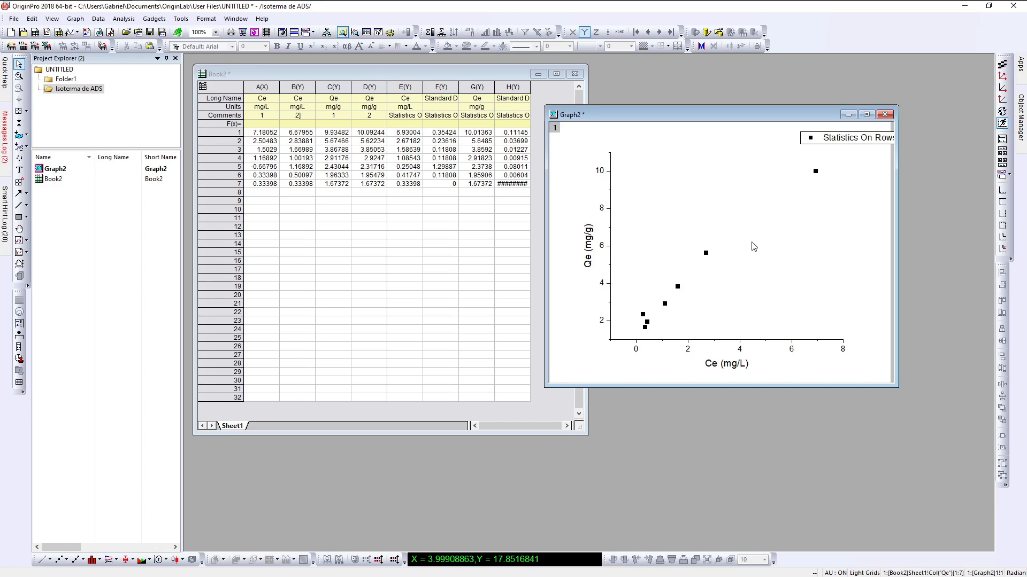
left_click_drag(635, 115, 627, 114)
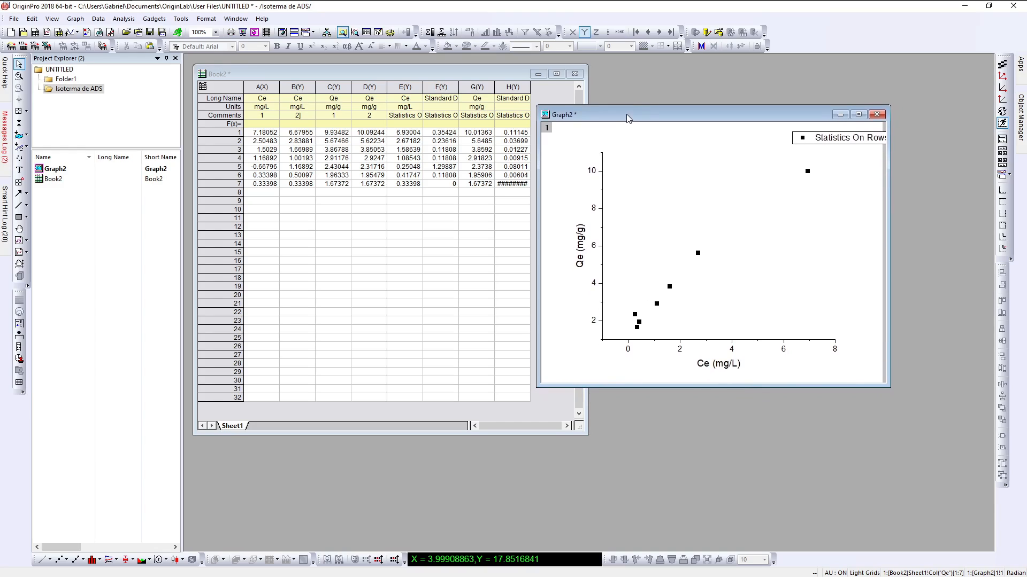
Step: Open the nonlinear curve fitting dialog for the Qe versus Ce scatter plot and reposition it
left_click(126, 19)
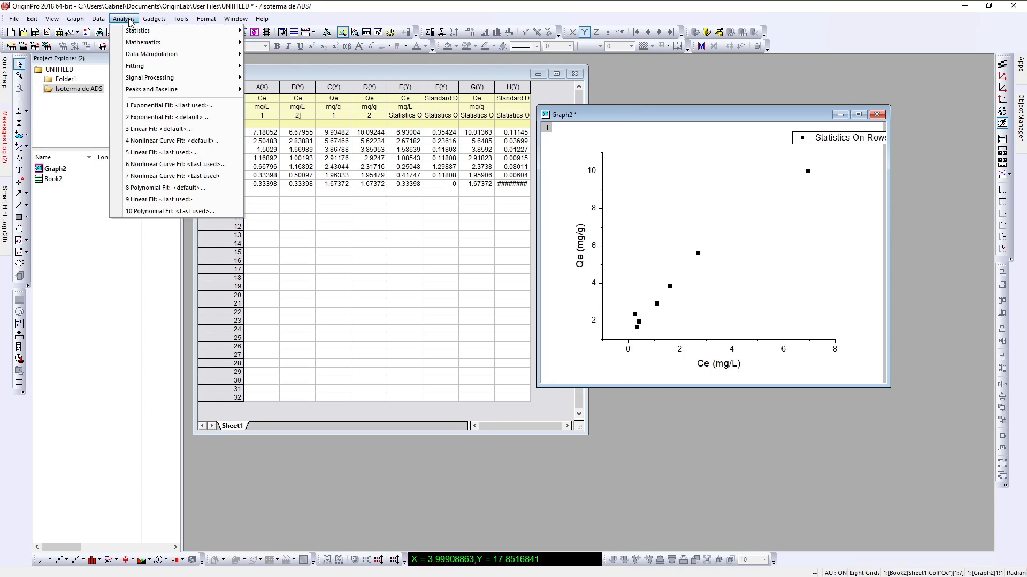
mouse_move(151, 67)
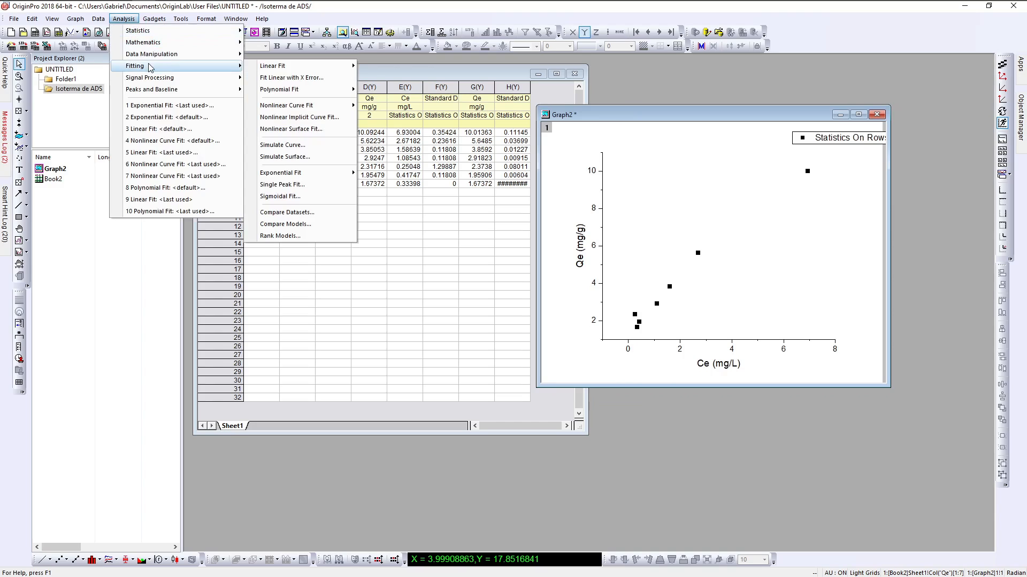
mouse_move(286, 110)
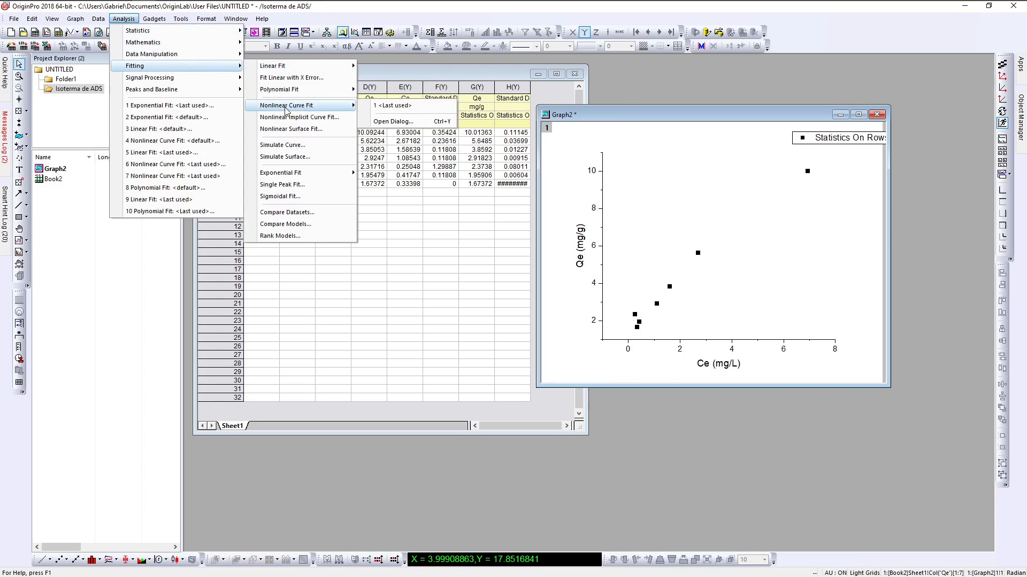
left_click(396, 121)
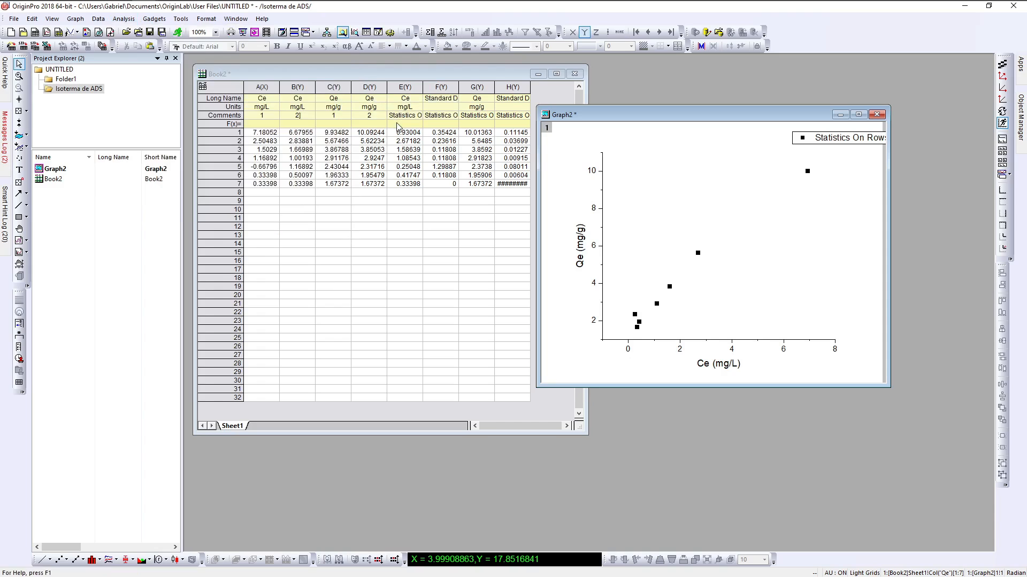
left_click_drag(286, 61, 540, 152)
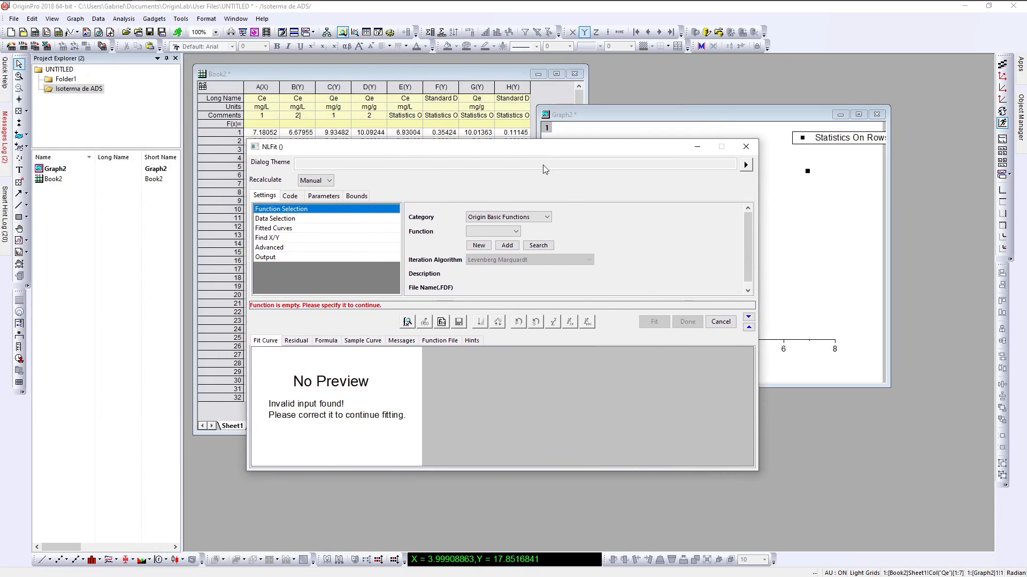
Step: Browse the Exponential, Polynomial and Hyperbola function categories for a suitable isotherm model
left_click(546, 218)
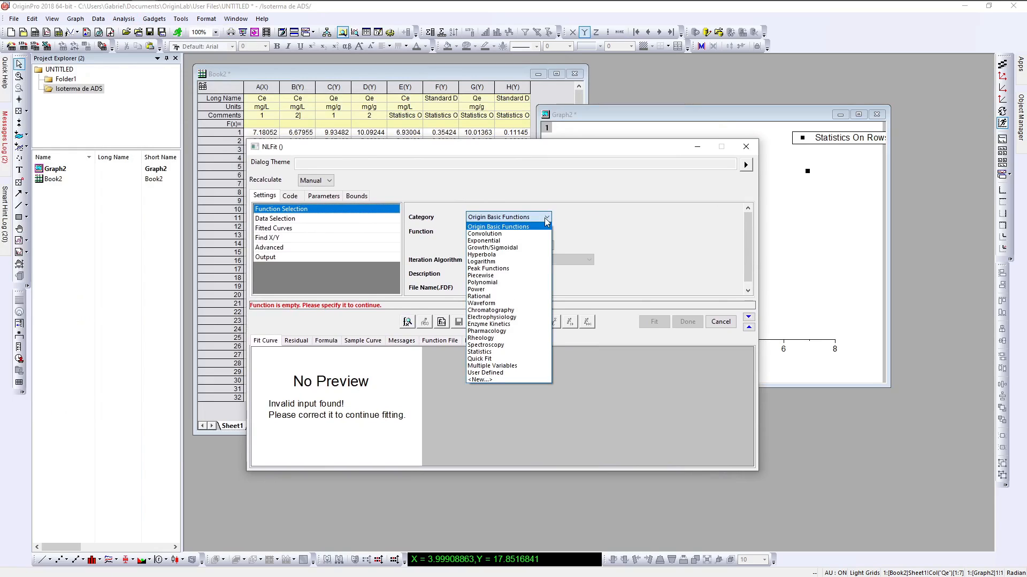
left_click(520, 240)
left_click(517, 233)
left_click(517, 234)
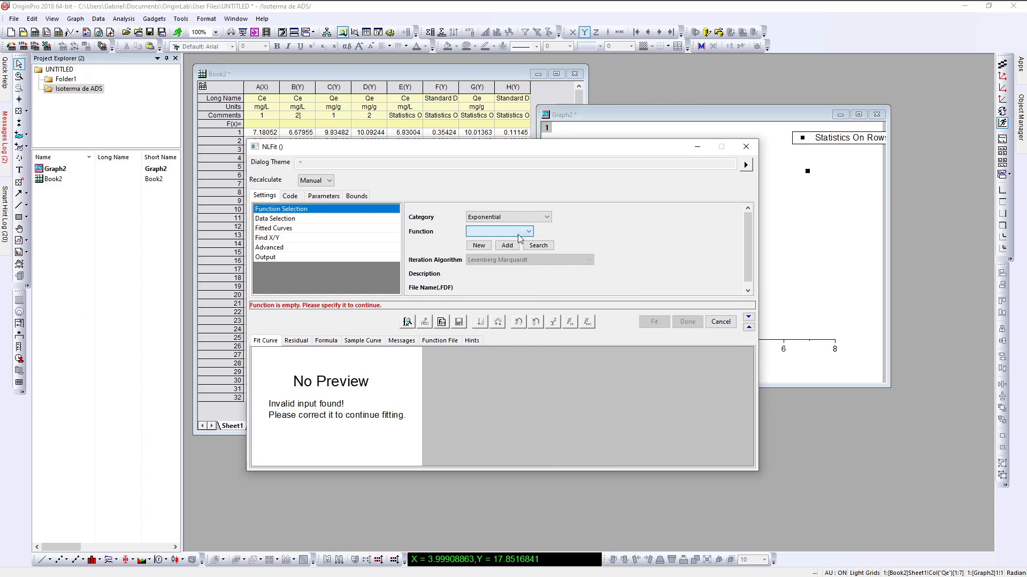
left_click(544, 219)
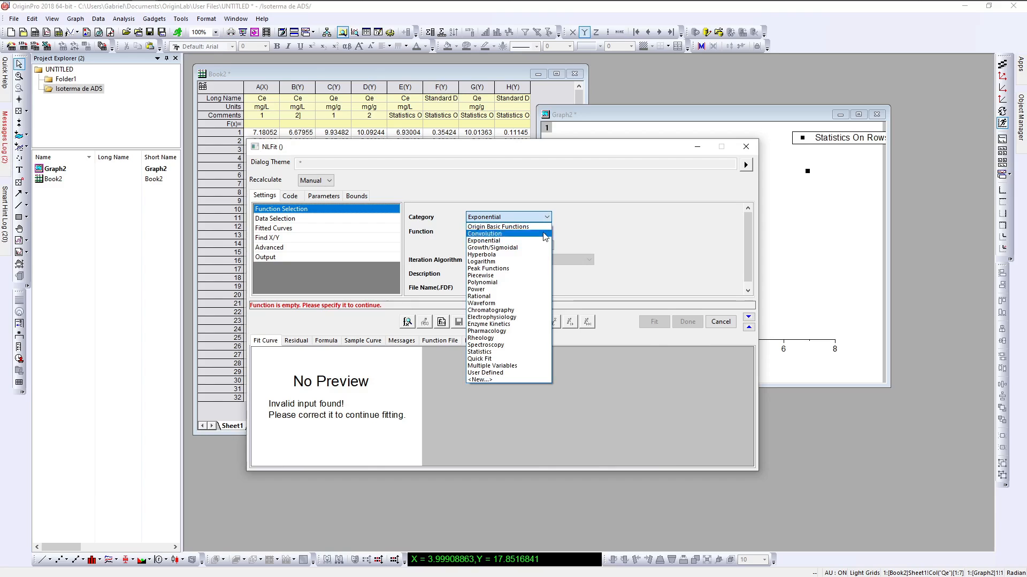
left_click(510, 284)
left_click(512, 232)
left_click(512, 232)
left_click(527, 215)
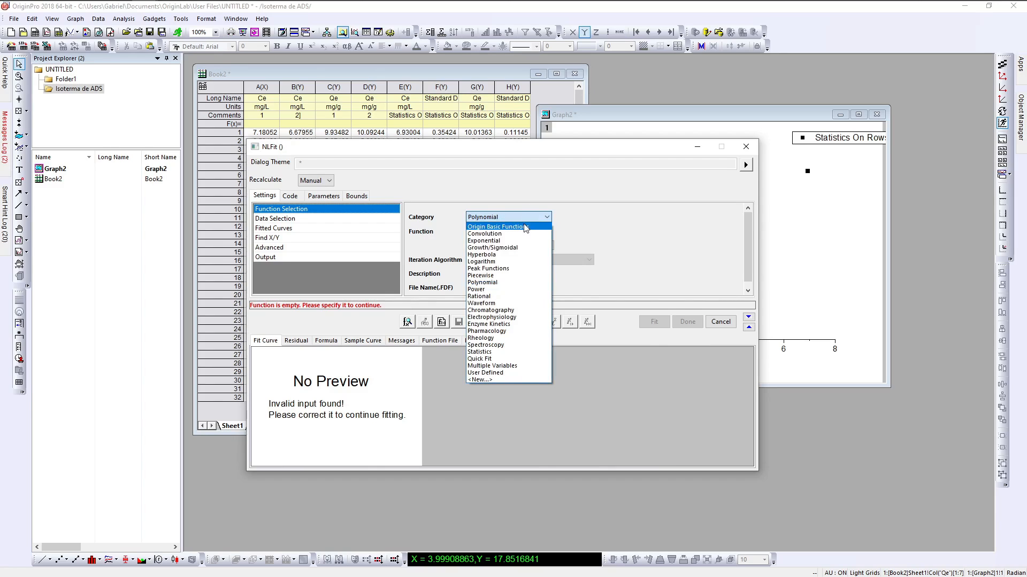
left_click(509, 256)
left_click(501, 233)
left_click(499, 219)
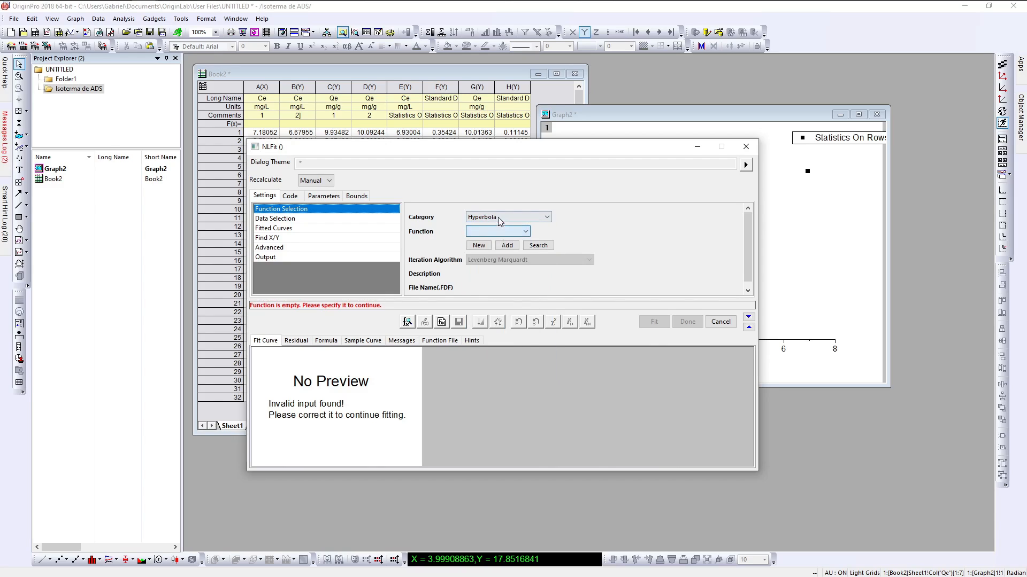
left_click(499, 219)
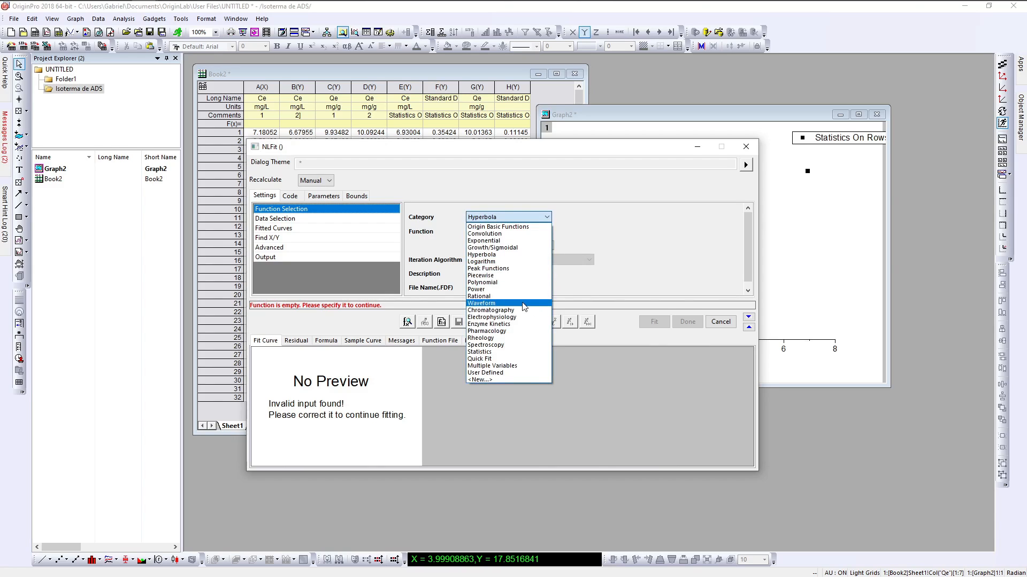
Step: Choose the MichaelisMenten function from the Enzyme Kinetics category and examine its formula
left_click(512, 325)
left_click(514, 234)
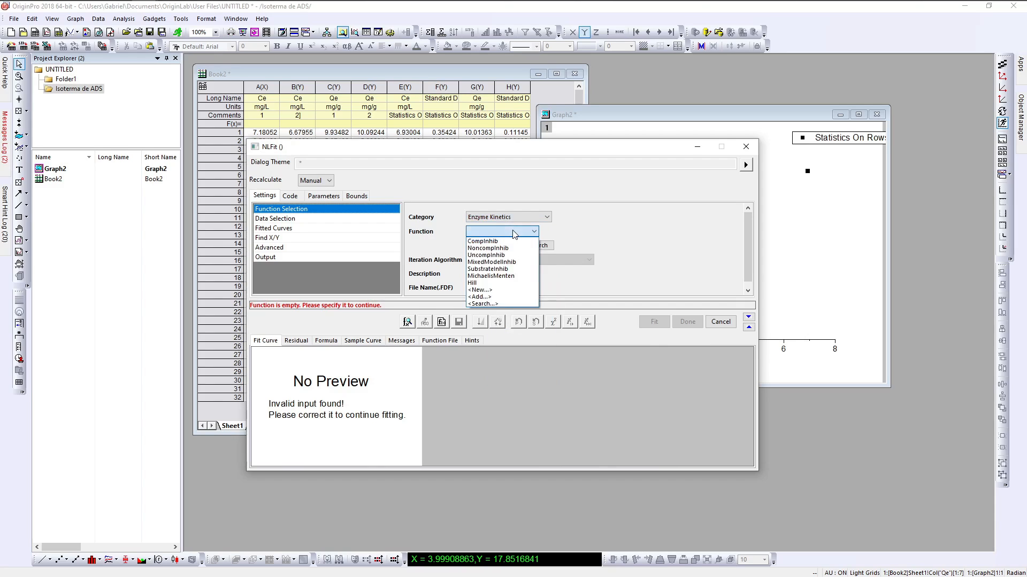
left_click(508, 277)
left_click(296, 341)
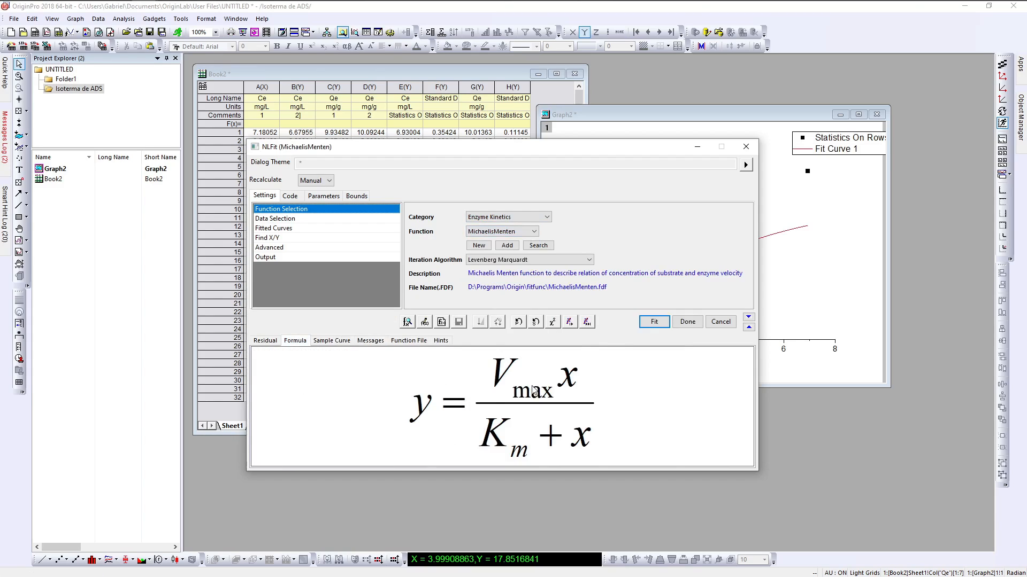
Step: Switch the function category to User Defined and check which functions it offers
left_click(519, 216)
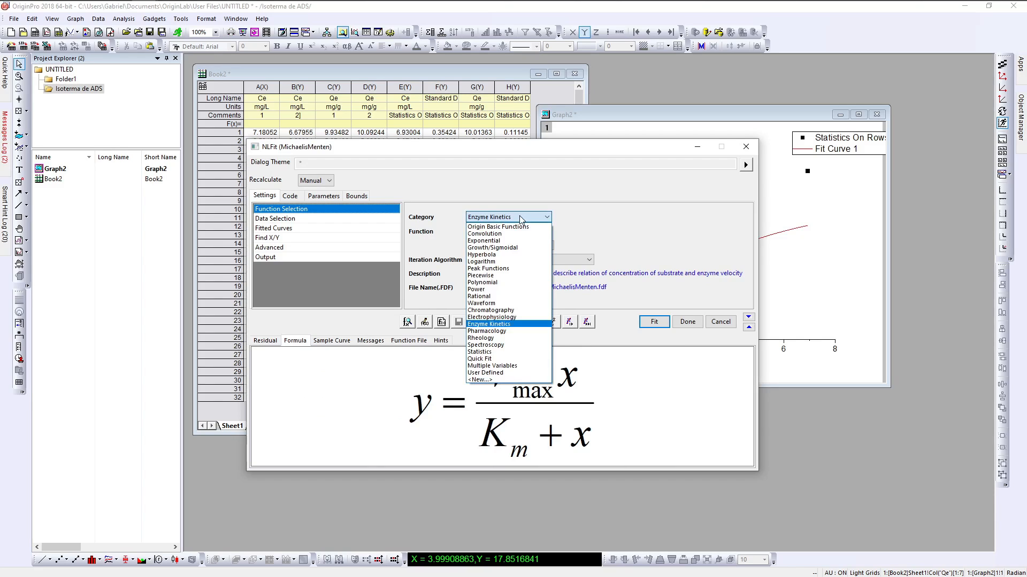
left_click(495, 374)
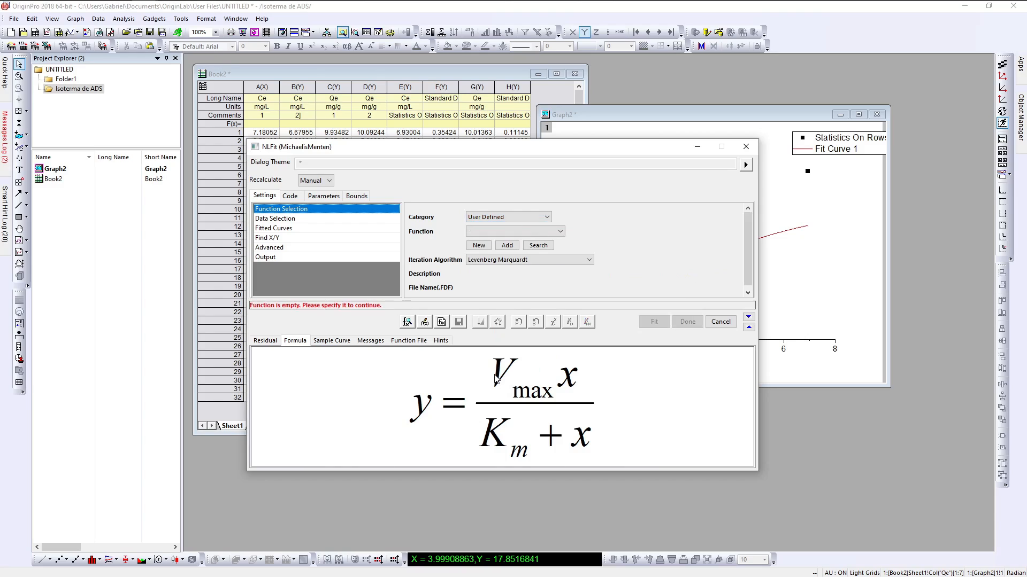
left_click(546, 234)
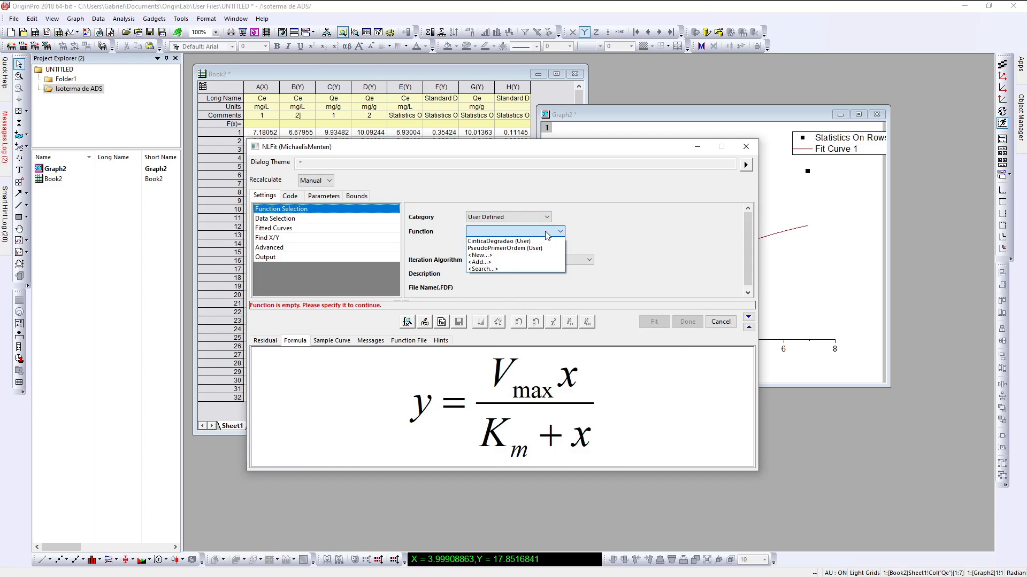
left_click(547, 235)
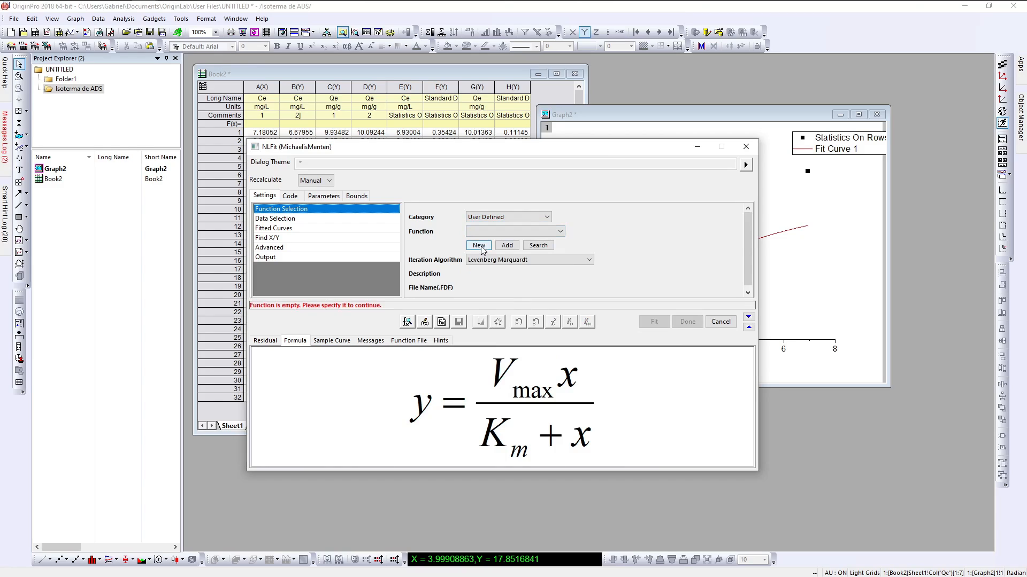
Step: Start a new fitting function in the User Defined category and name it IsoFreundlich
left_click(511, 217)
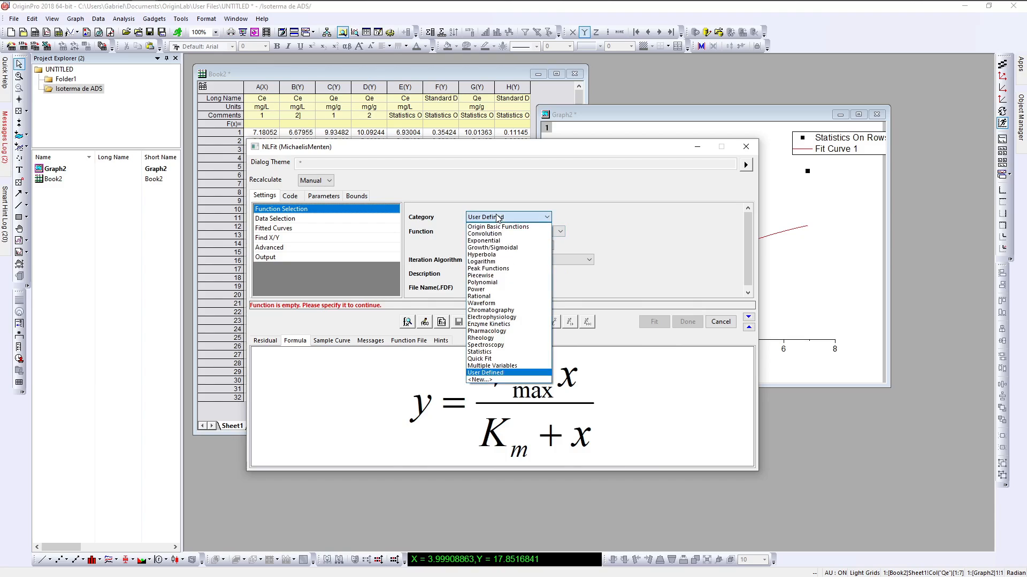
left_click(490, 374)
left_click(483, 248)
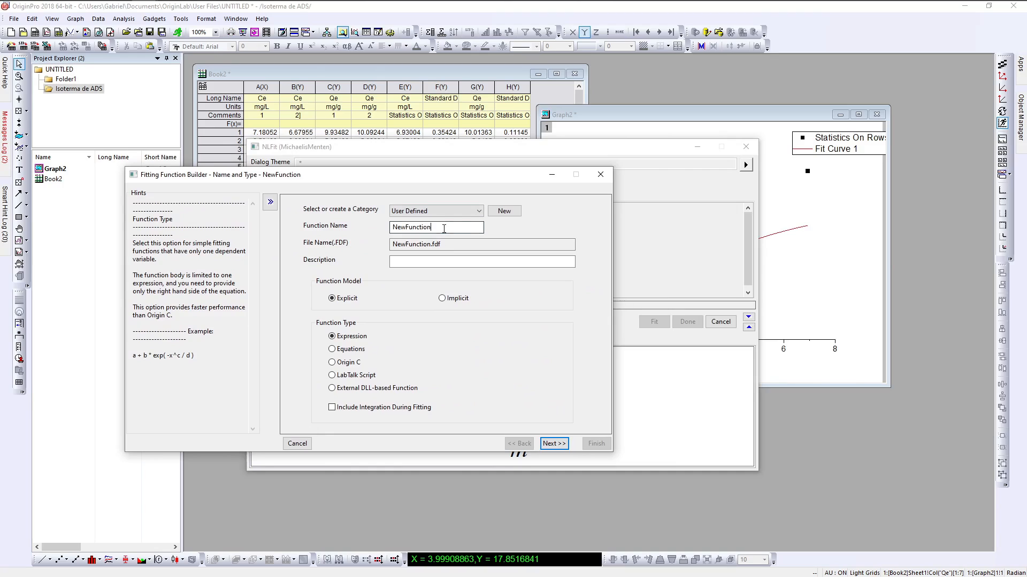
left_click_drag(431, 228, 357, 230)
type("IsoFreundlich")
left_click(558, 445)
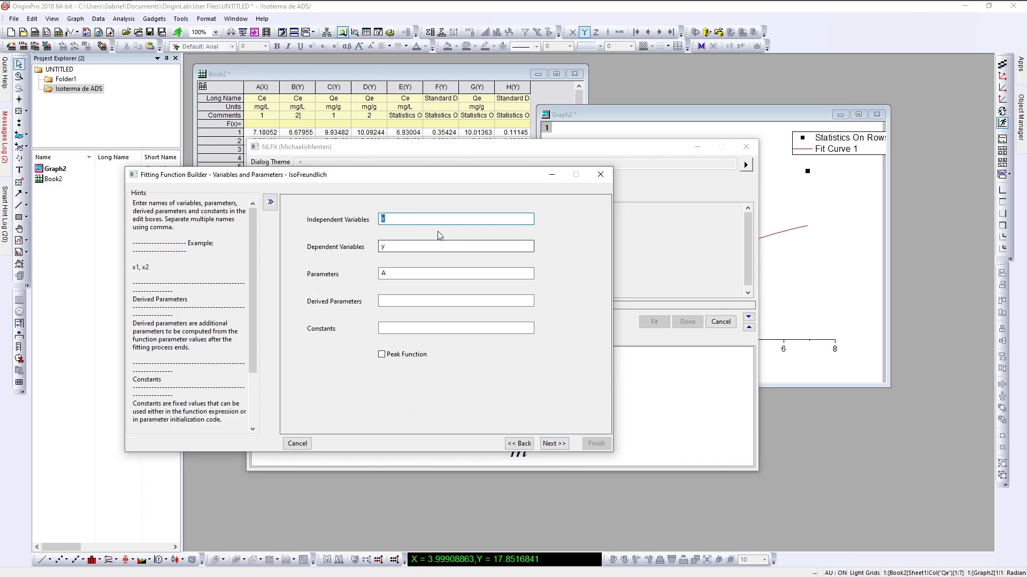
Step: Define Ce as the independent variable, Qe as the dependent variable, and kf and n as the parameters of the function
type("Ce")
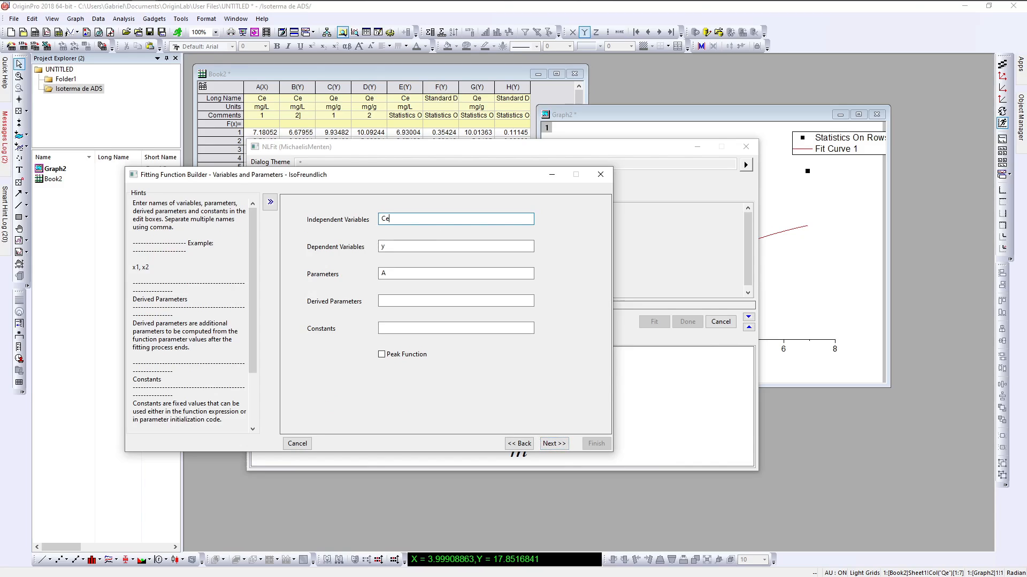
key("Tab")
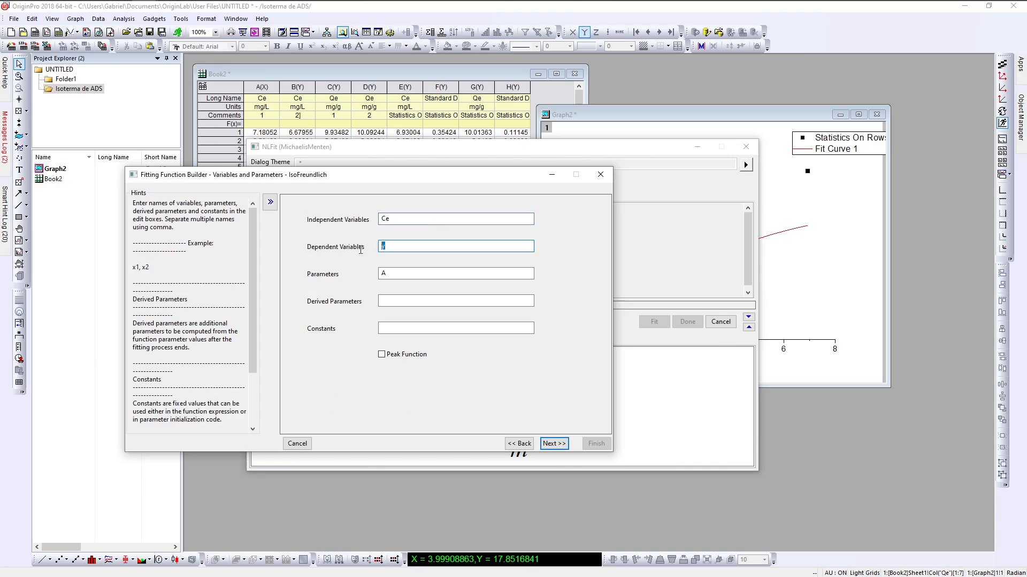
type("Qe")
left_click(418, 274)
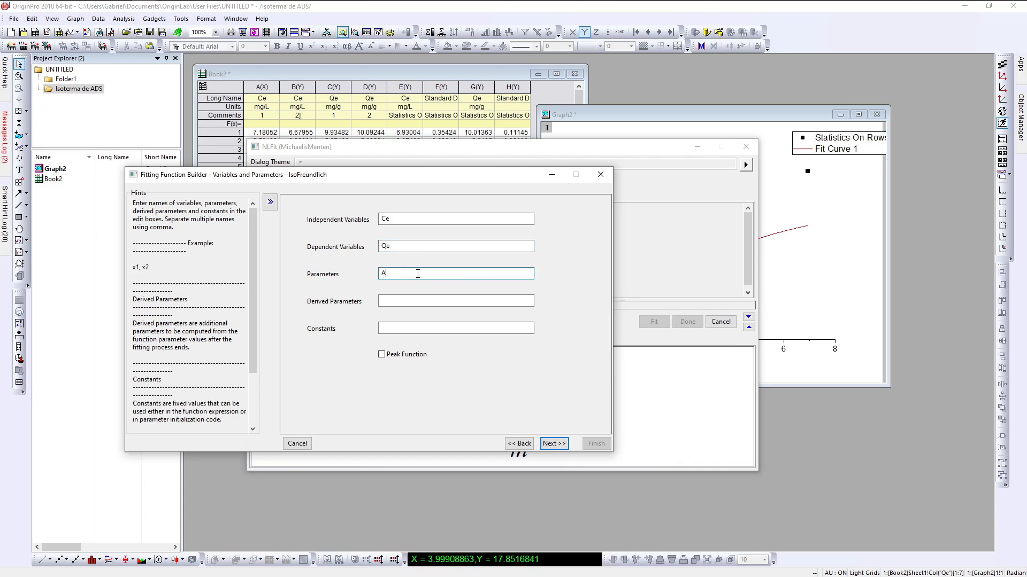
key("BackSpace")
type("kf,n")
left_click(556, 445)
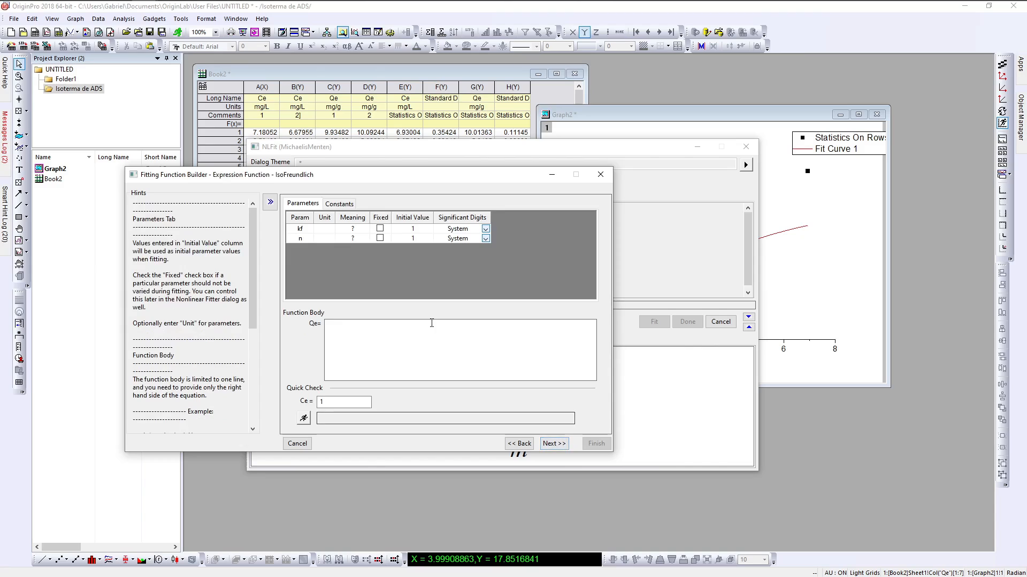
Step: Enter kf*Ce^^(1/n) as the function body for Qe and recheck the expression
left_click(388, 334)
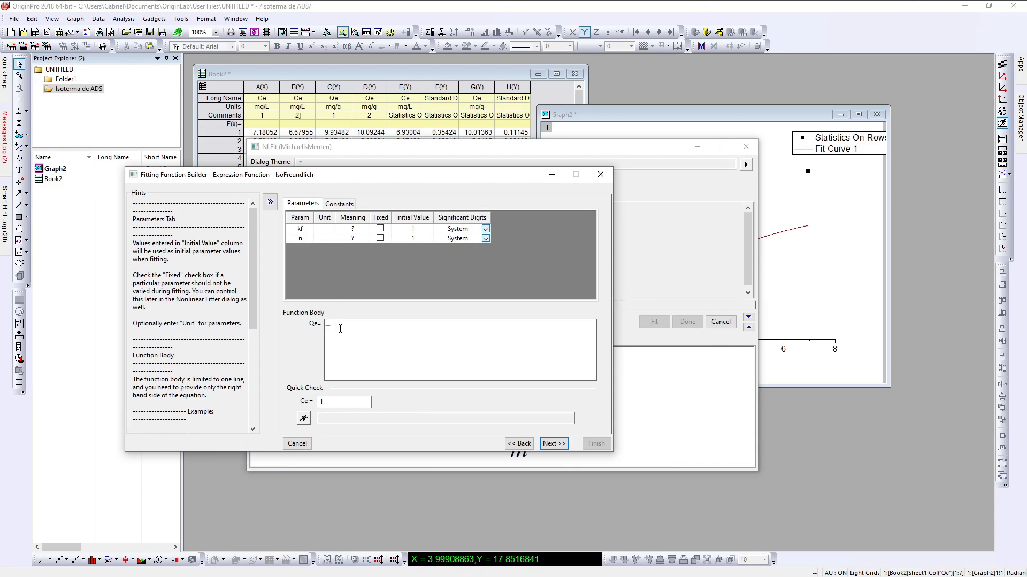
type("kf*Ce^^(1/n")
left_click(558, 442)
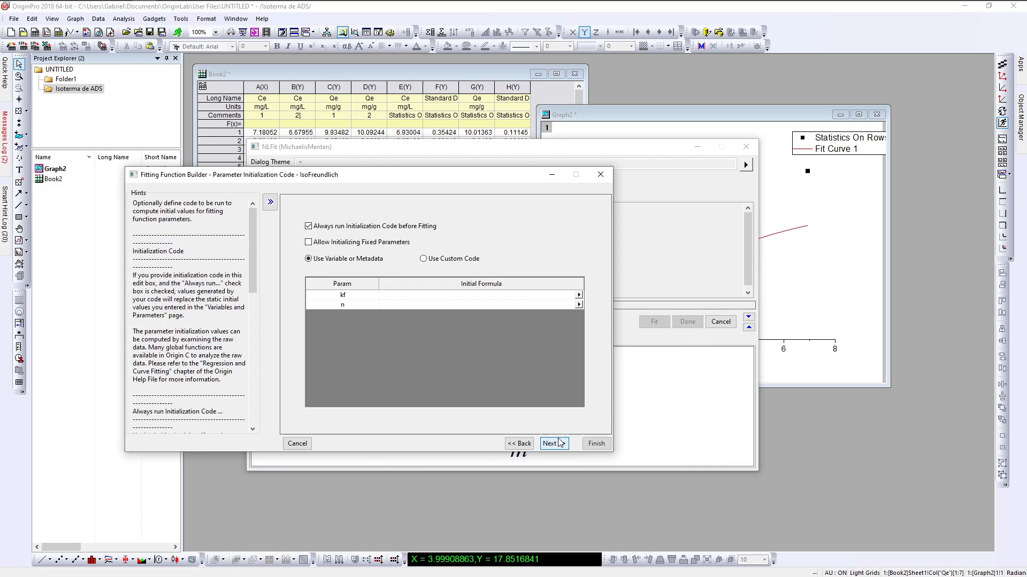
left_click(518, 443)
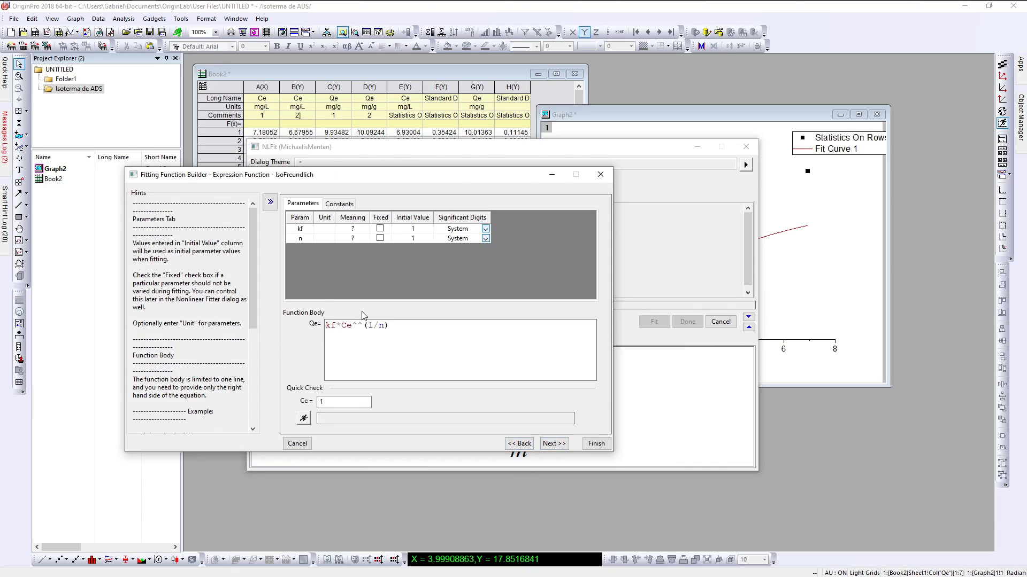
Step: Keep the default parameter initialization and bounds, and finish building the IsoFreundlich function
left_click(555, 445)
left_click(554, 444)
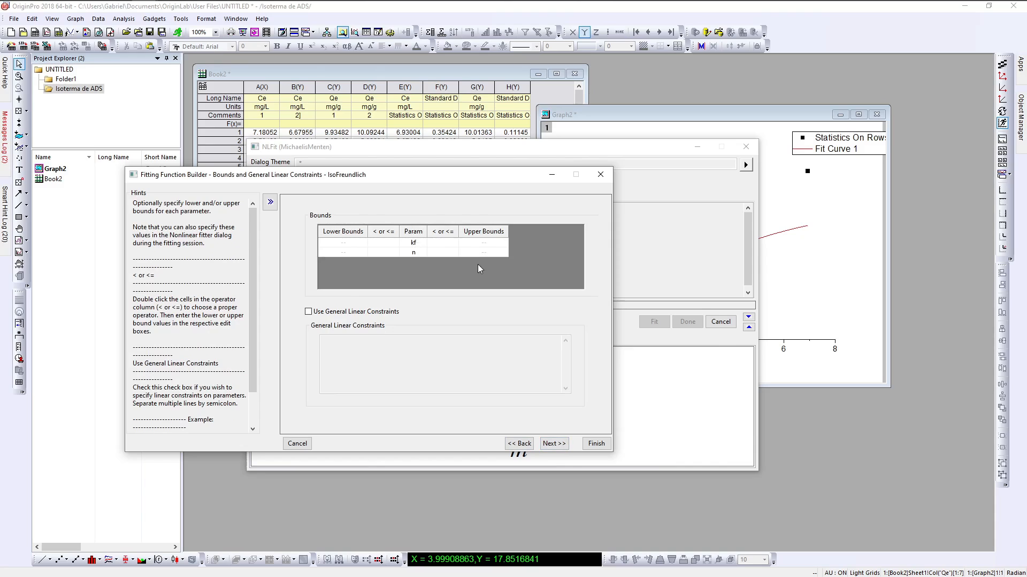
left_click(551, 445)
left_click(598, 447)
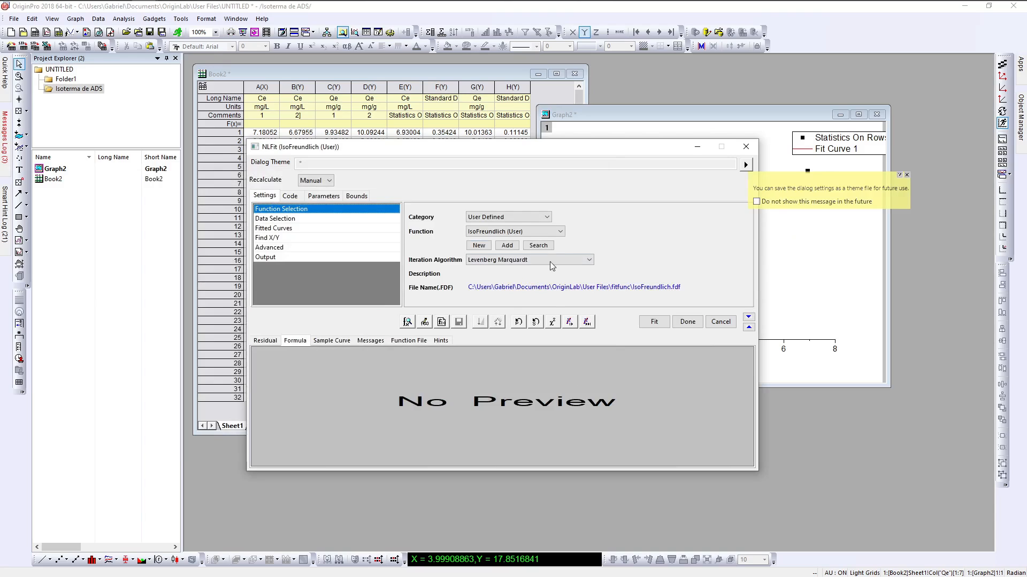
Step: Move the fitting dialog off the graph and check the formula preview of the IsoFreundlich function
left_click_drag(553, 155, 489, 143)
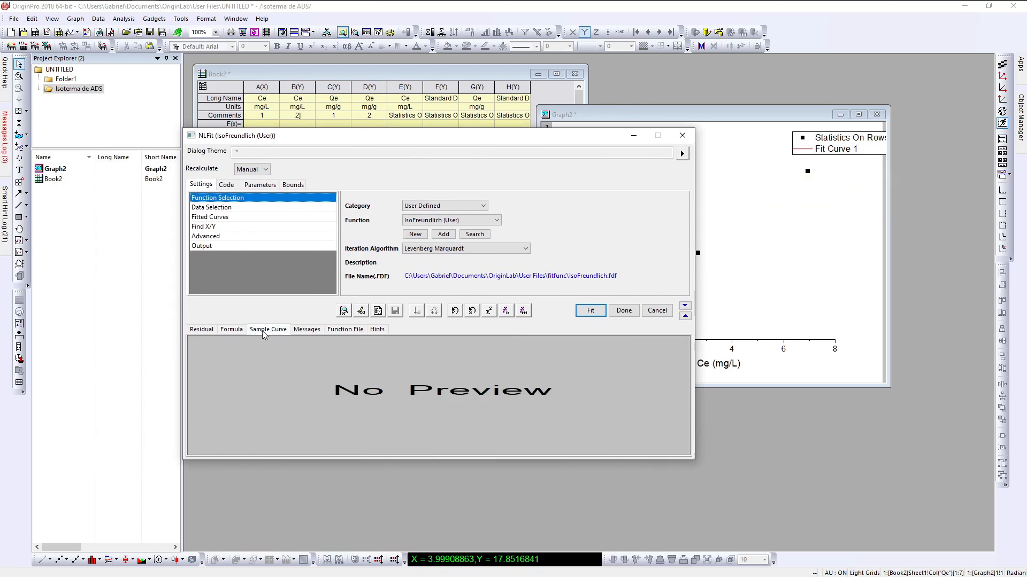
left_click(239, 335)
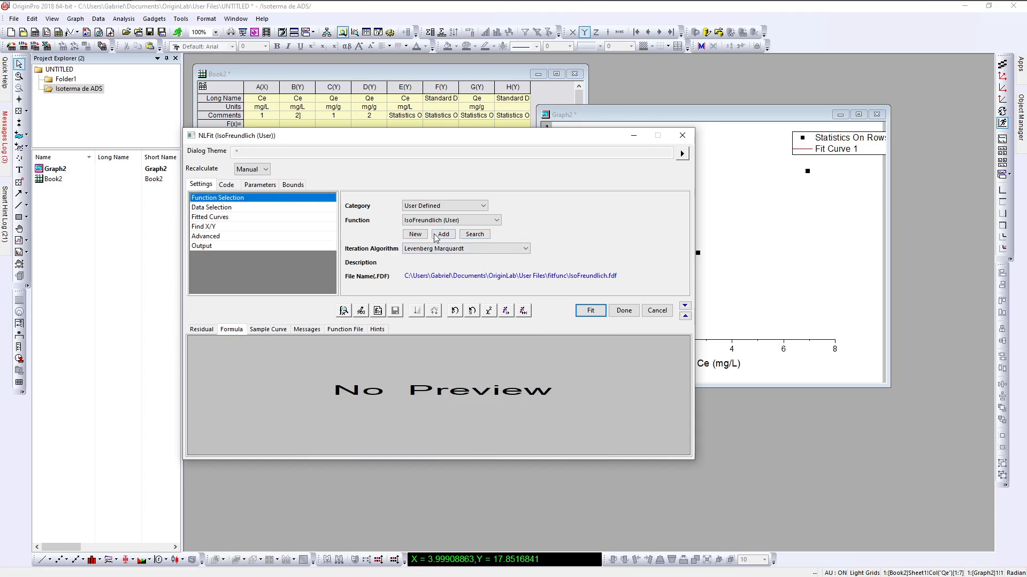
left_click(442, 220)
left_click(444, 223)
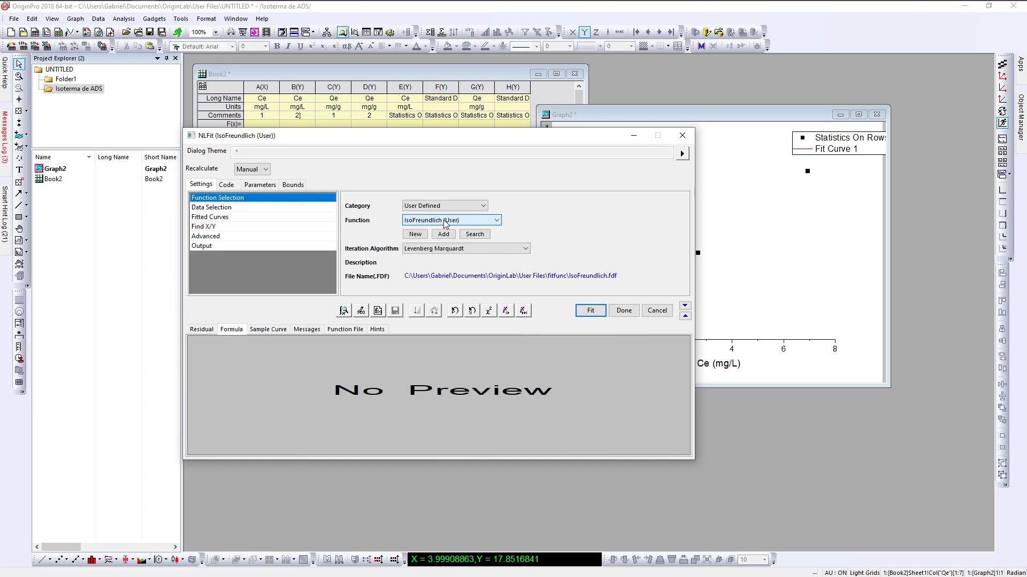
Step: Review the IsoFreundlich function's variables, parameters and expression in the Fitting Function Builder, and try to run the fit
left_click(362, 311)
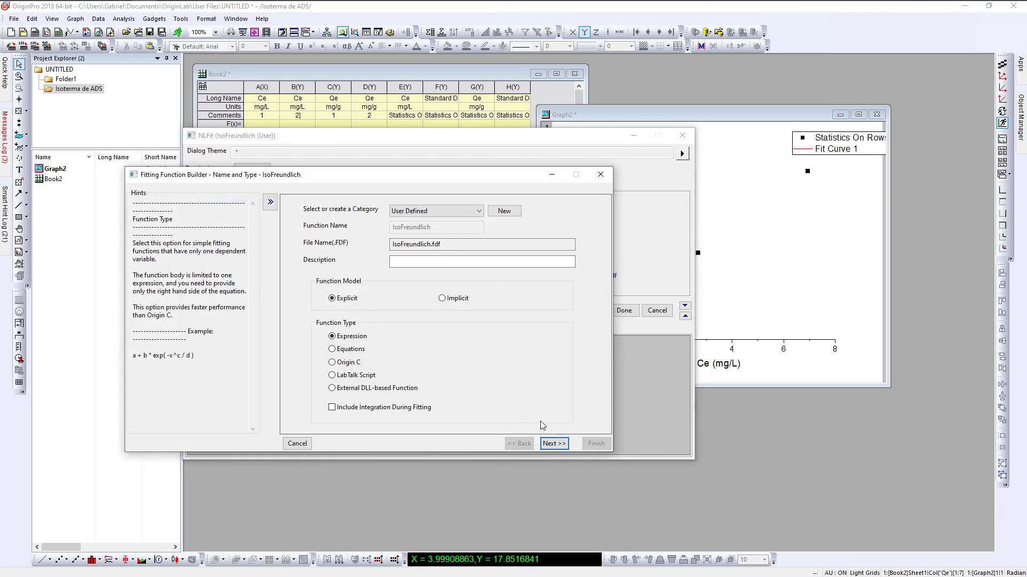
left_click(549, 444)
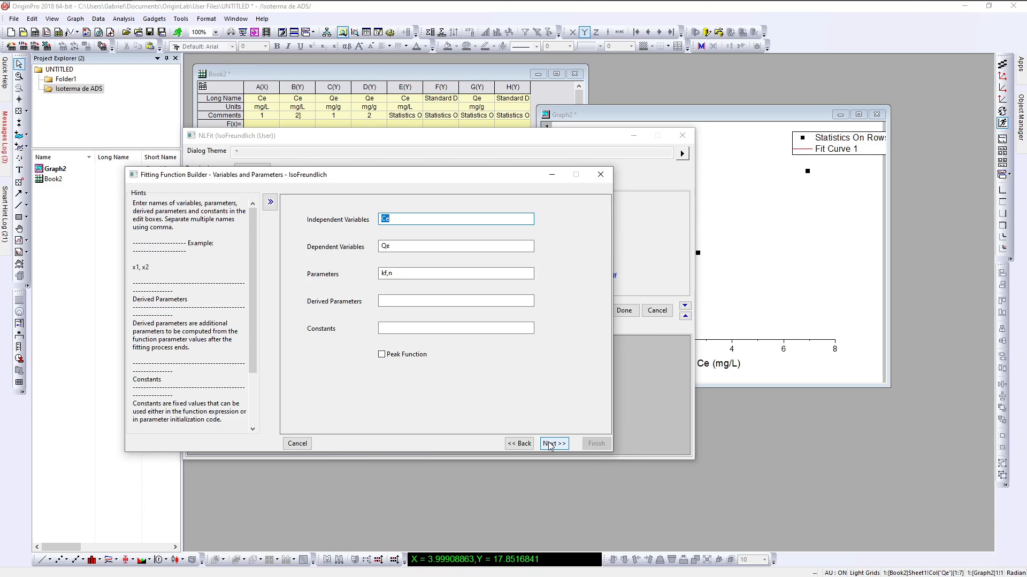
left_click(549, 444)
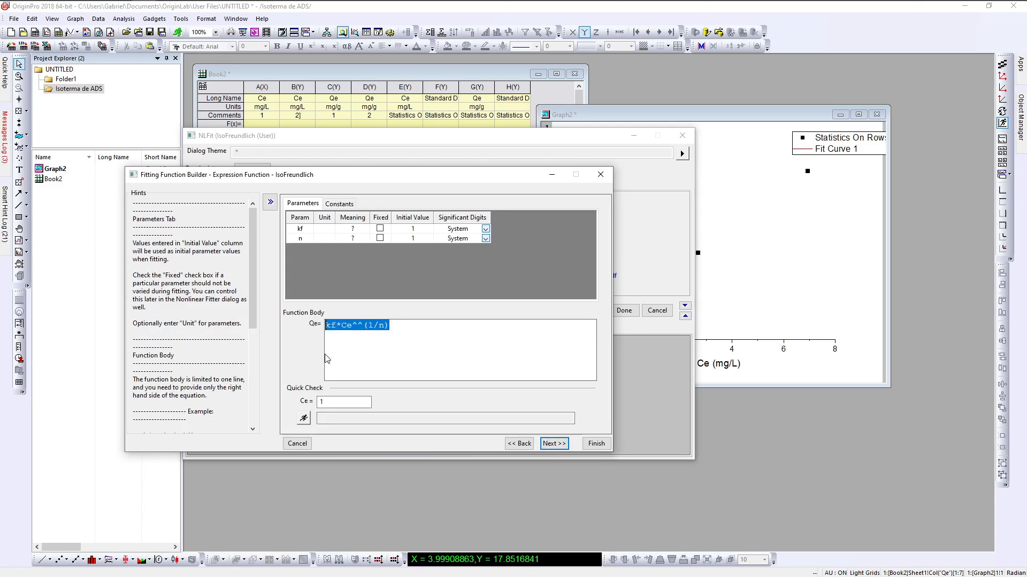
left_click(594, 444)
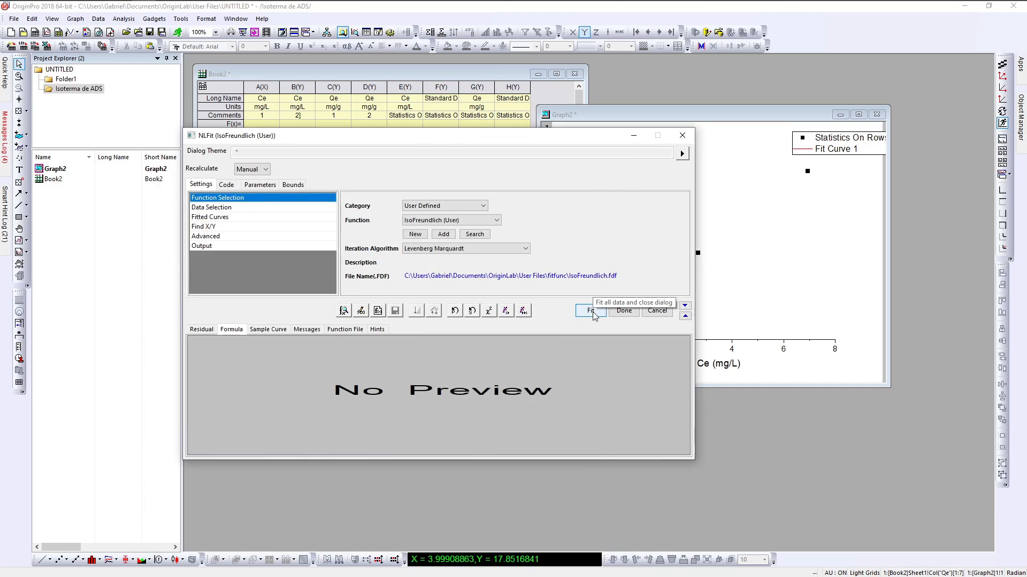
left_click(591, 312)
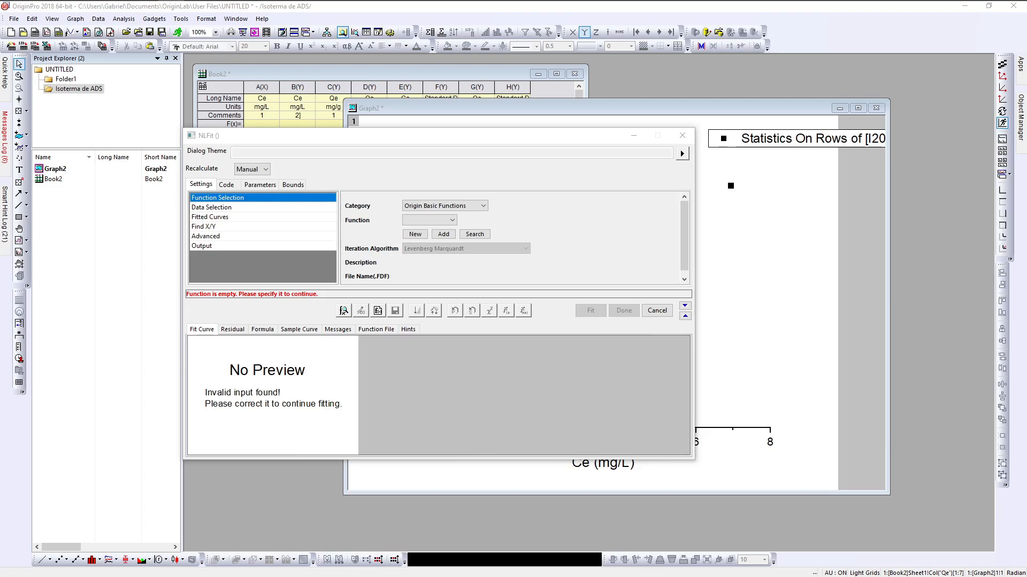
Step: Choose the IsoFreundlich (User) function from the User Defined category for the nonlinear fit
left_click(483, 205)
left_click(441, 216)
left_click(442, 221)
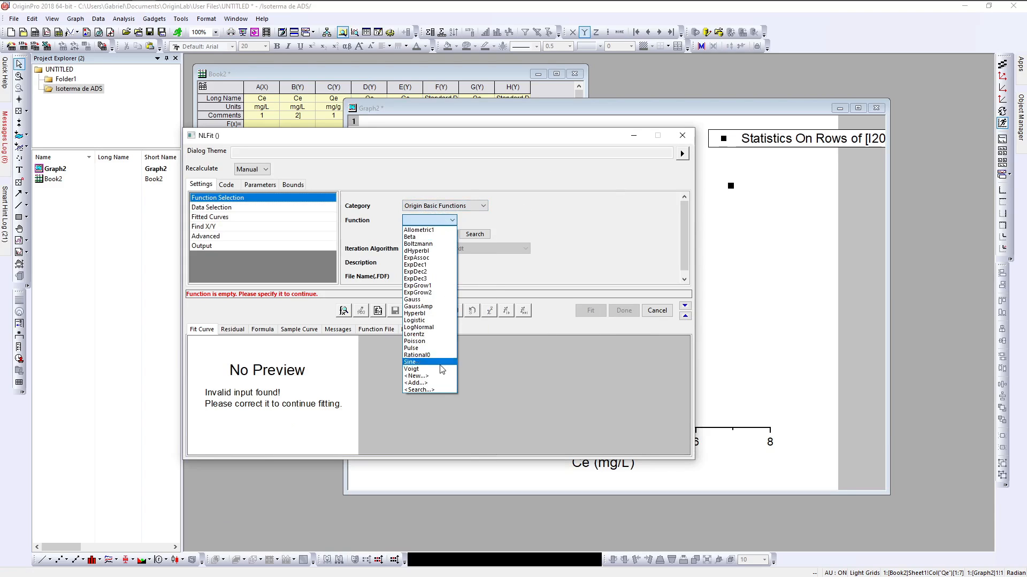
left_click(471, 208)
left_click(471, 208)
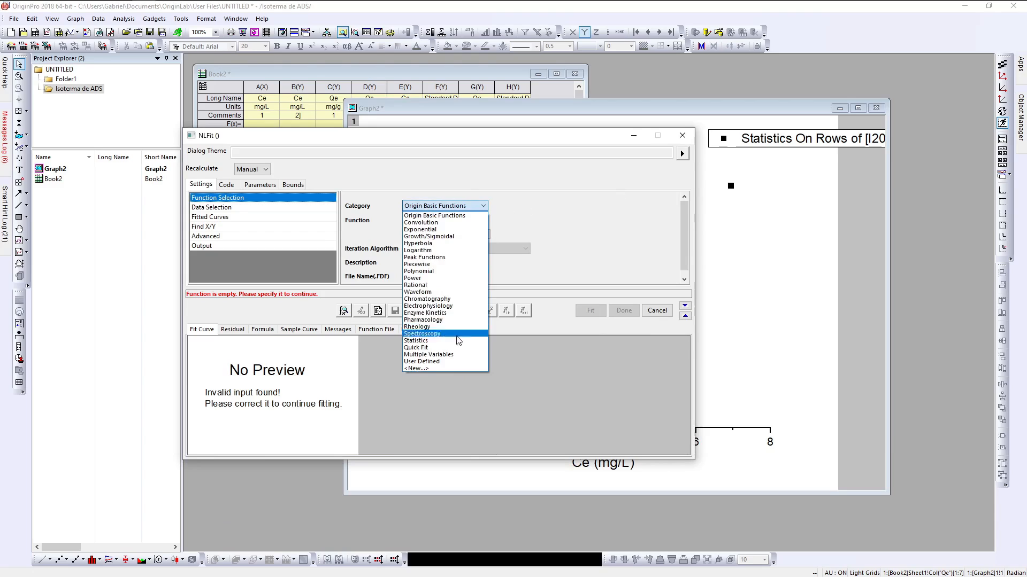
left_click(433, 363)
left_click(428, 221)
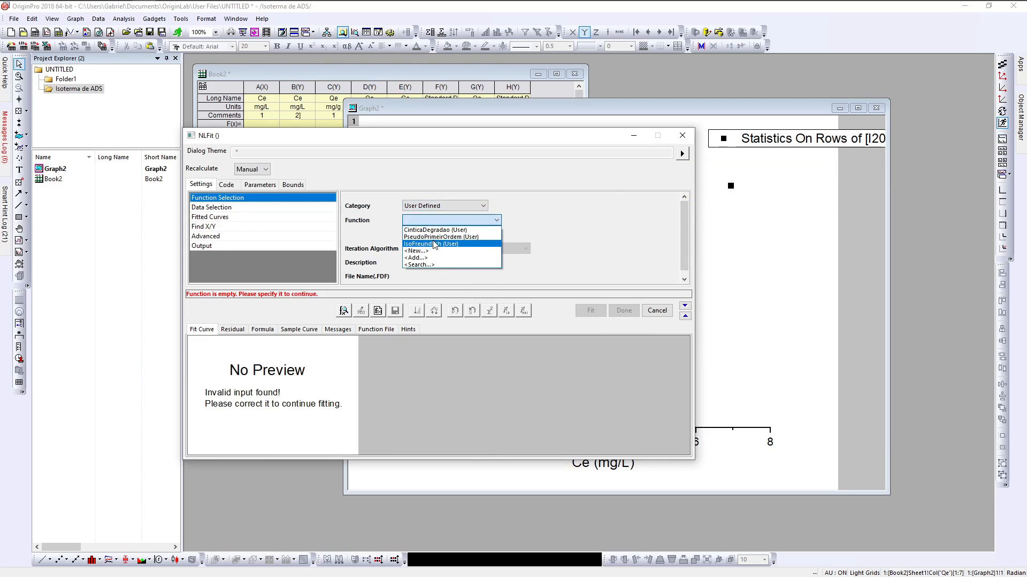
left_click(431, 244)
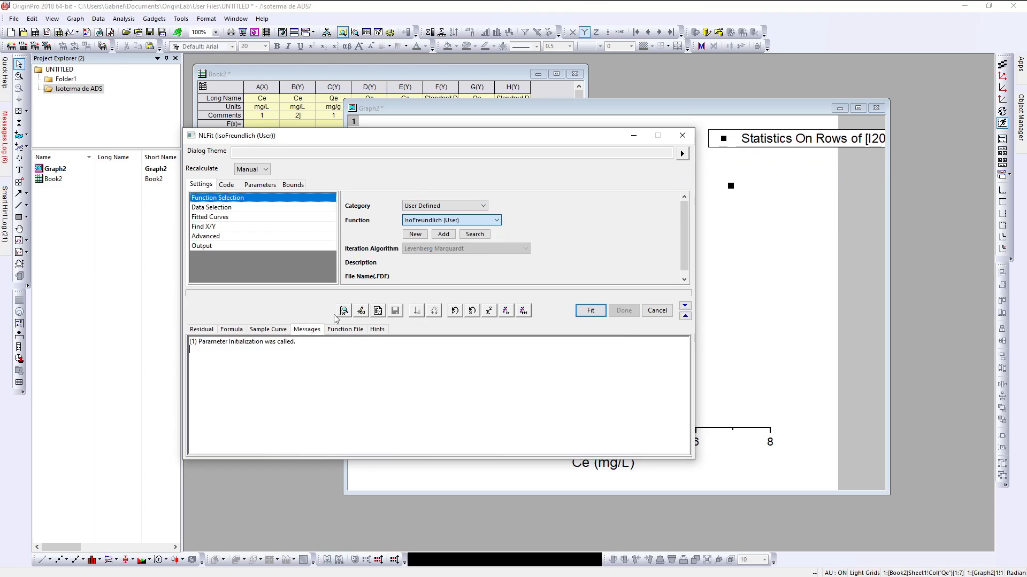
Step: Reopen the IsoFreundlich definition, correct its function body to kf*Ce^(1/n), and finish the function
left_click(362, 313)
left_click(556, 445)
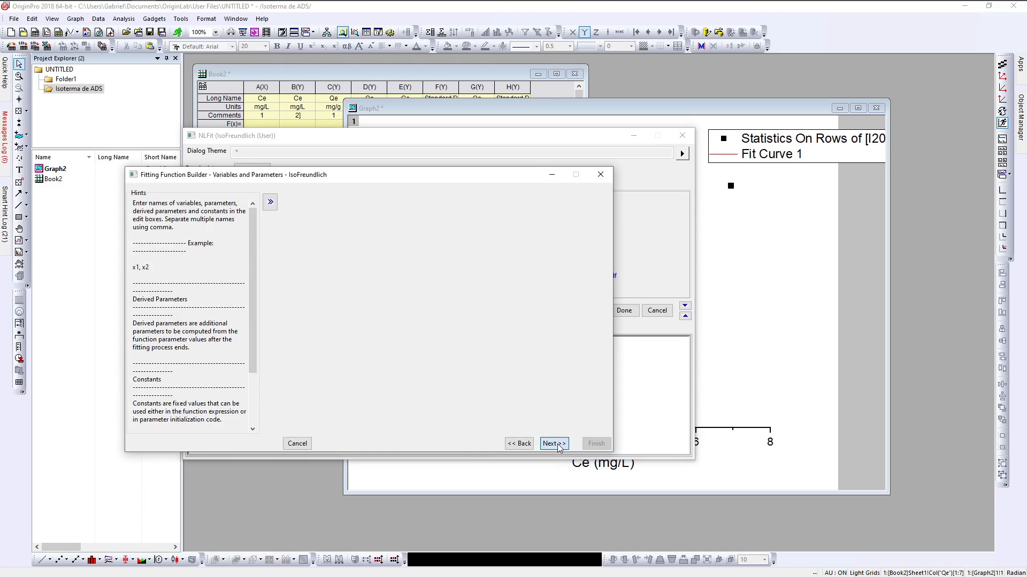
left_click(555, 444)
left_click(363, 325)
key("BackSpace")
left_click(596, 443)
Step: Apply the IsoFreundlich fit to the Qe versus Ce data and enlarge the results table in the empty area above the curve
left_click_drag(534, 139, 333, 104)
left_click(428, 265)
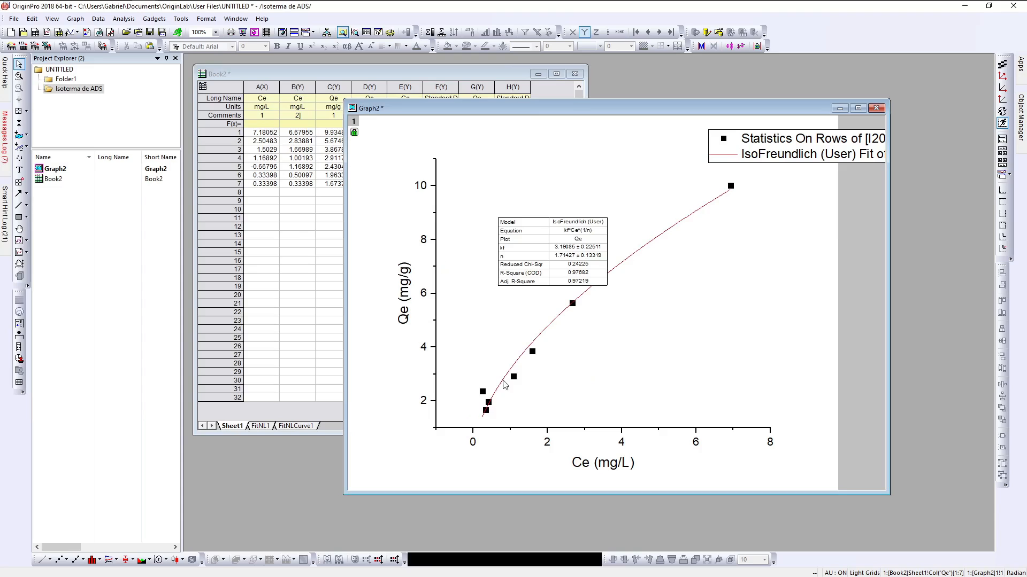
left_click_drag(586, 265, 629, 262)
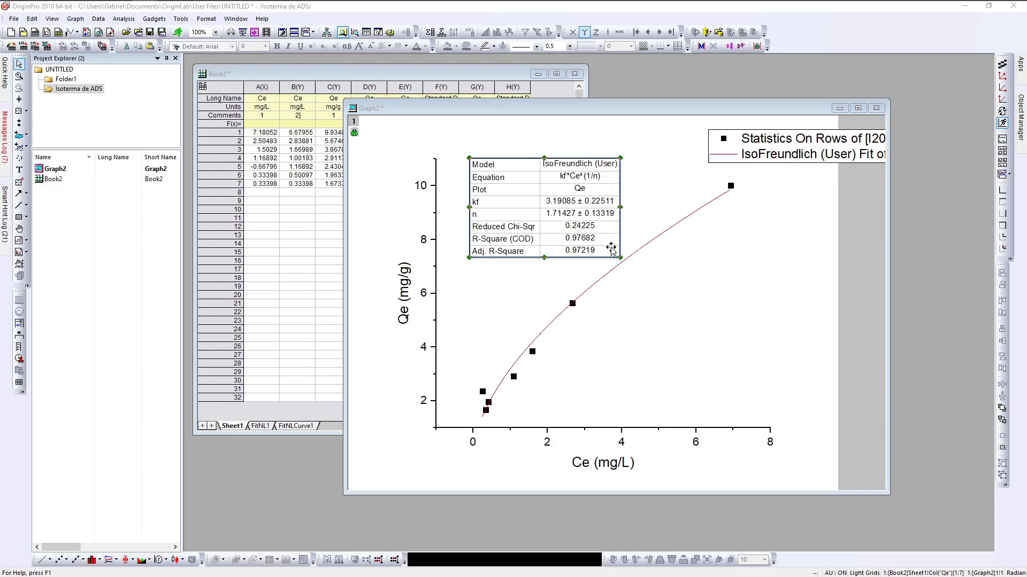
left_click_drag(604, 108, 550, 92)
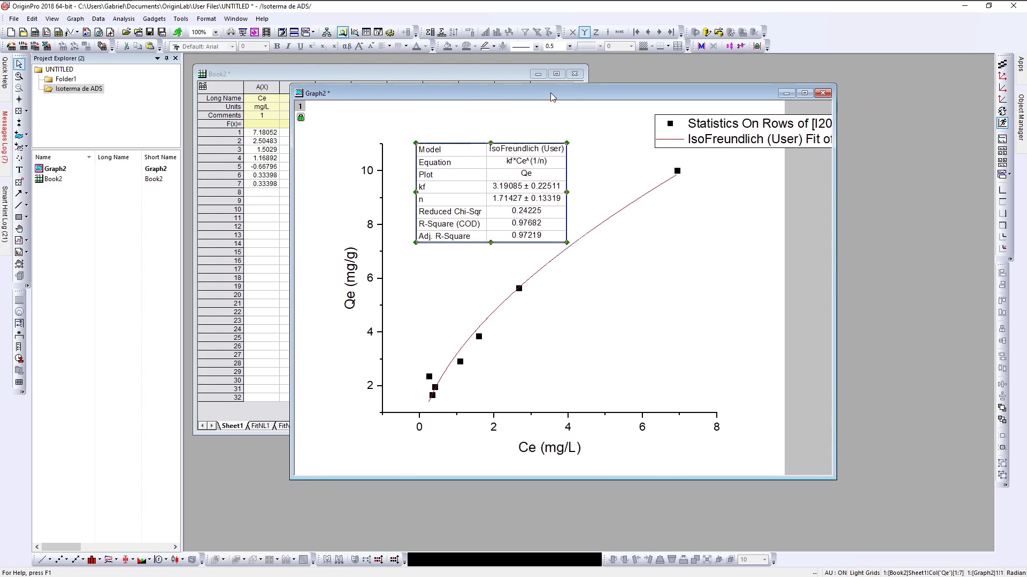